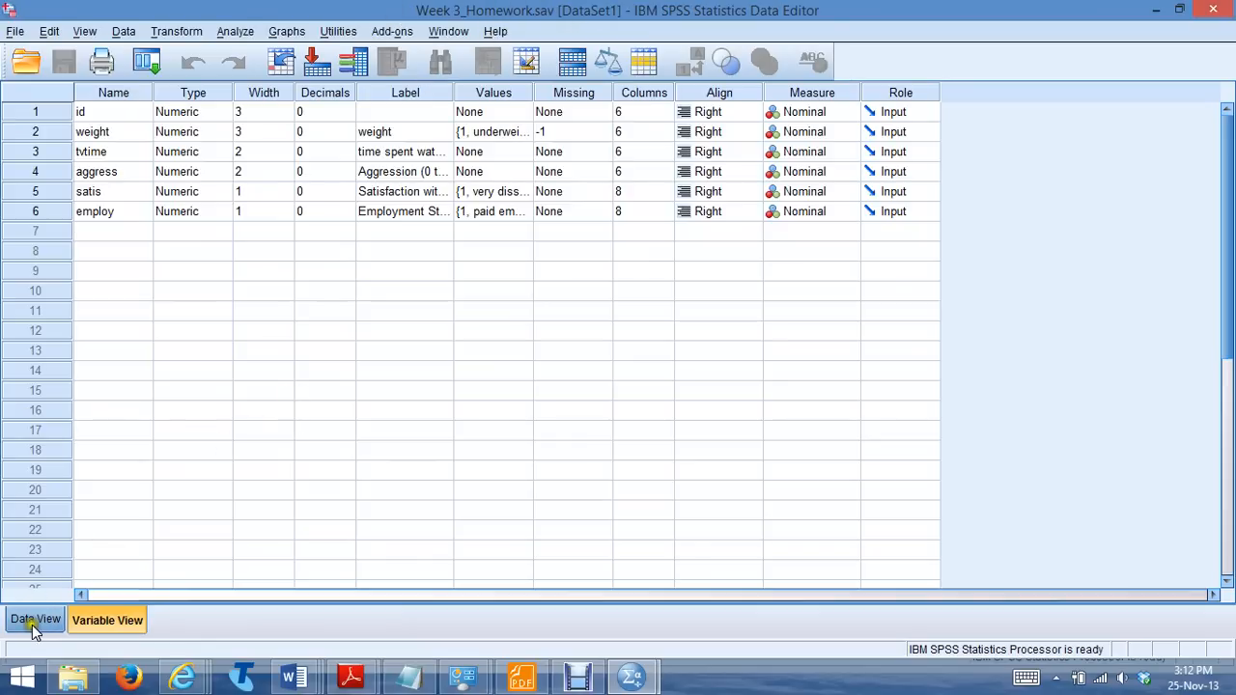
Look over the case data and return to the variable definitions, examining the tvtime and aggress variables
click(33, 620)
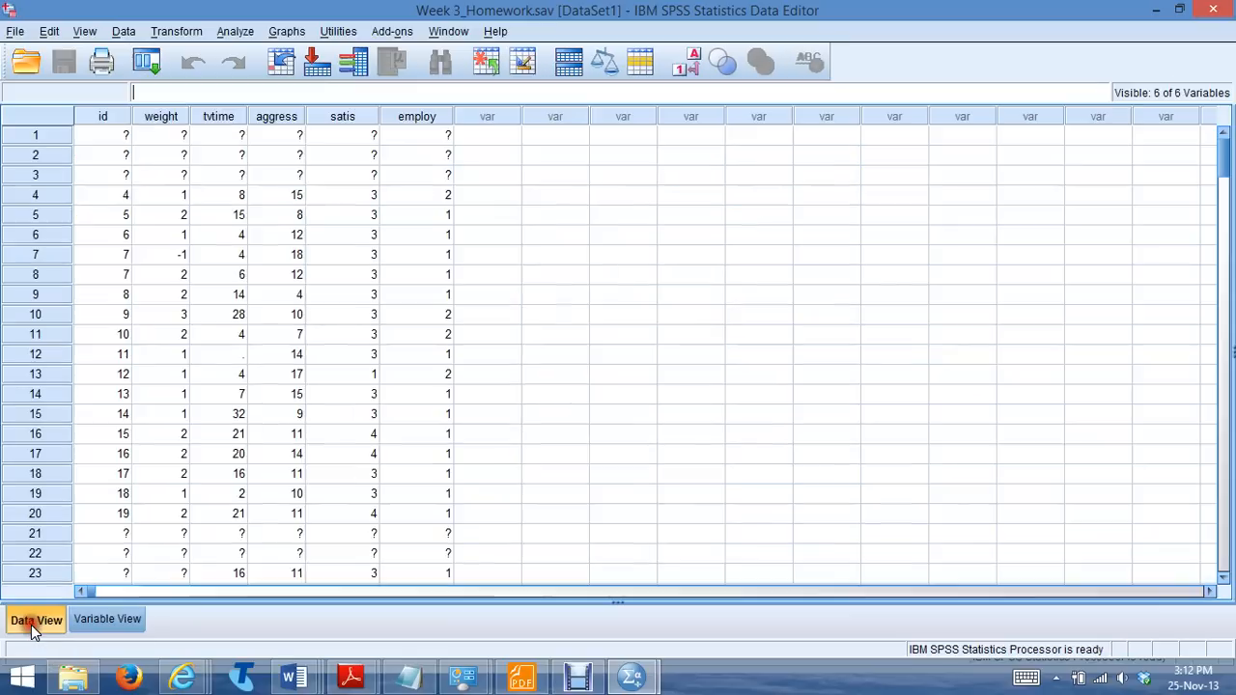
click(111, 620)
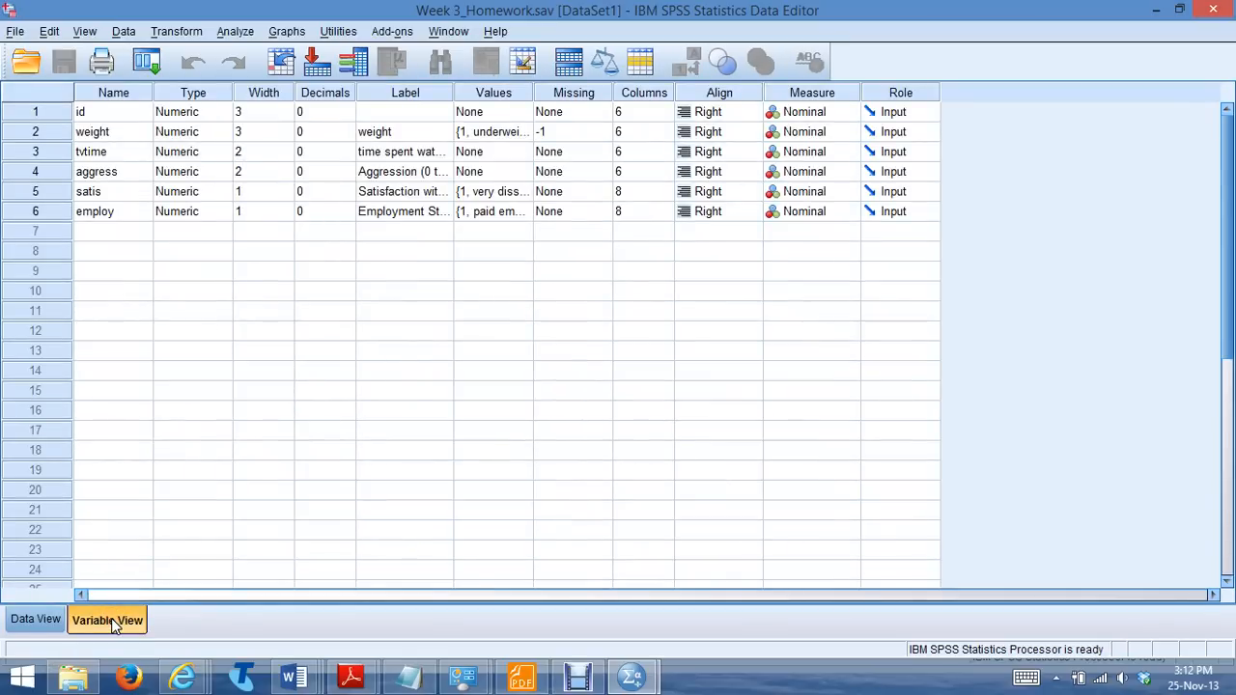
click(95, 151)
click(102, 171)
Check the weight variable's value labels in the variable information and set its measurement level to Ordinal
click(496, 134)
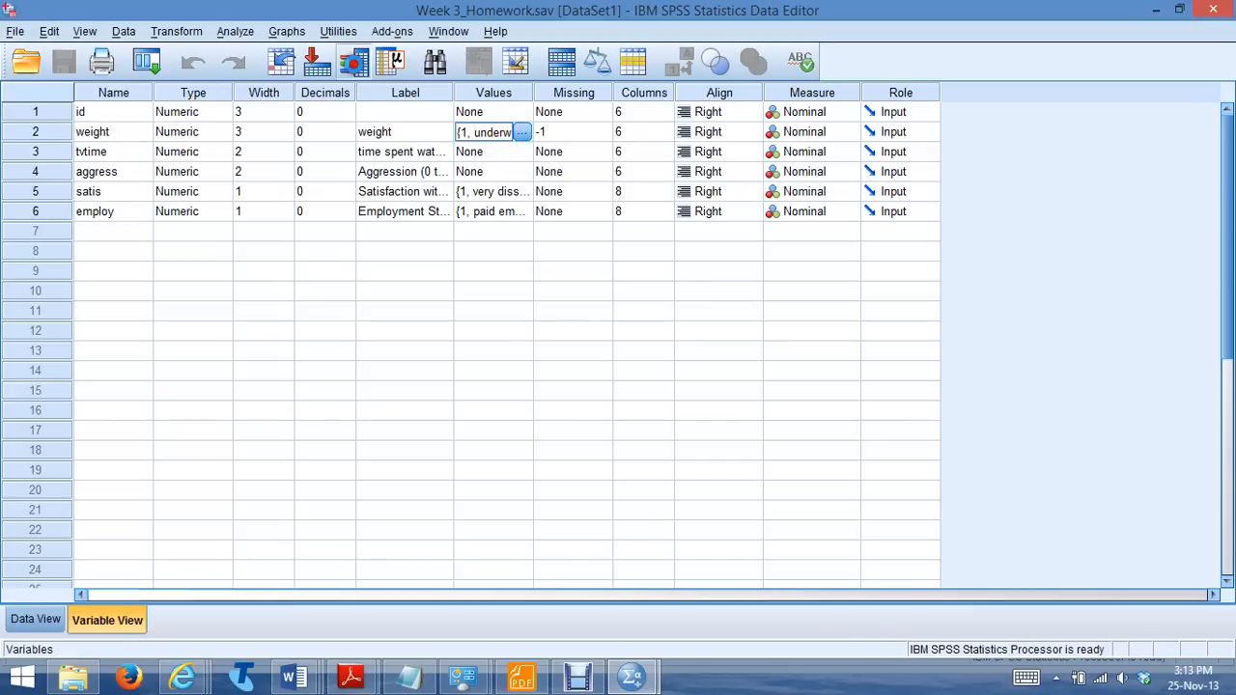
click(353, 61)
click(460, 300)
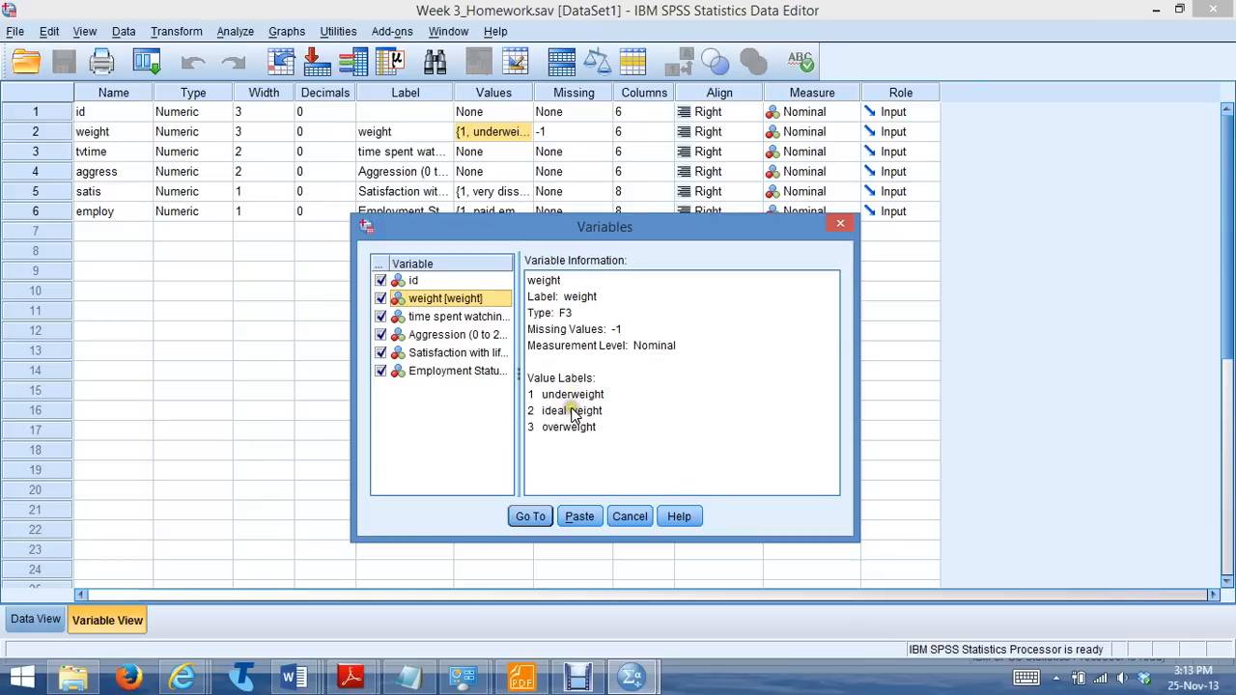
click(627, 517)
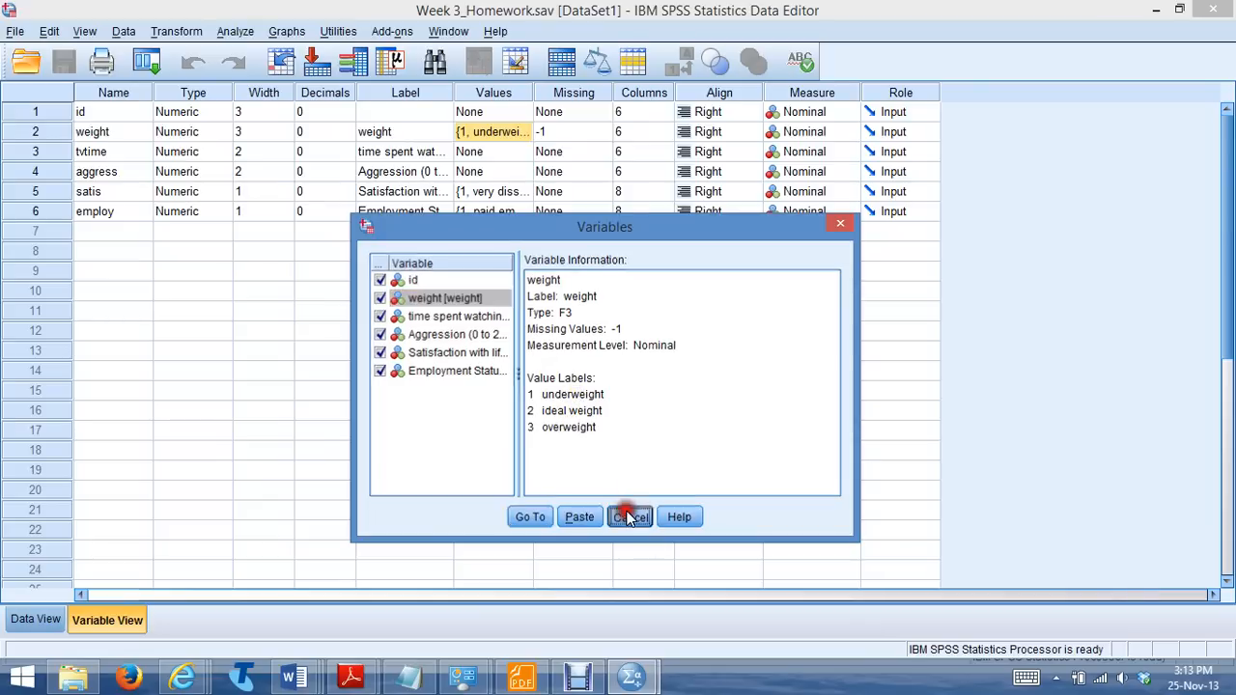
click(839, 135)
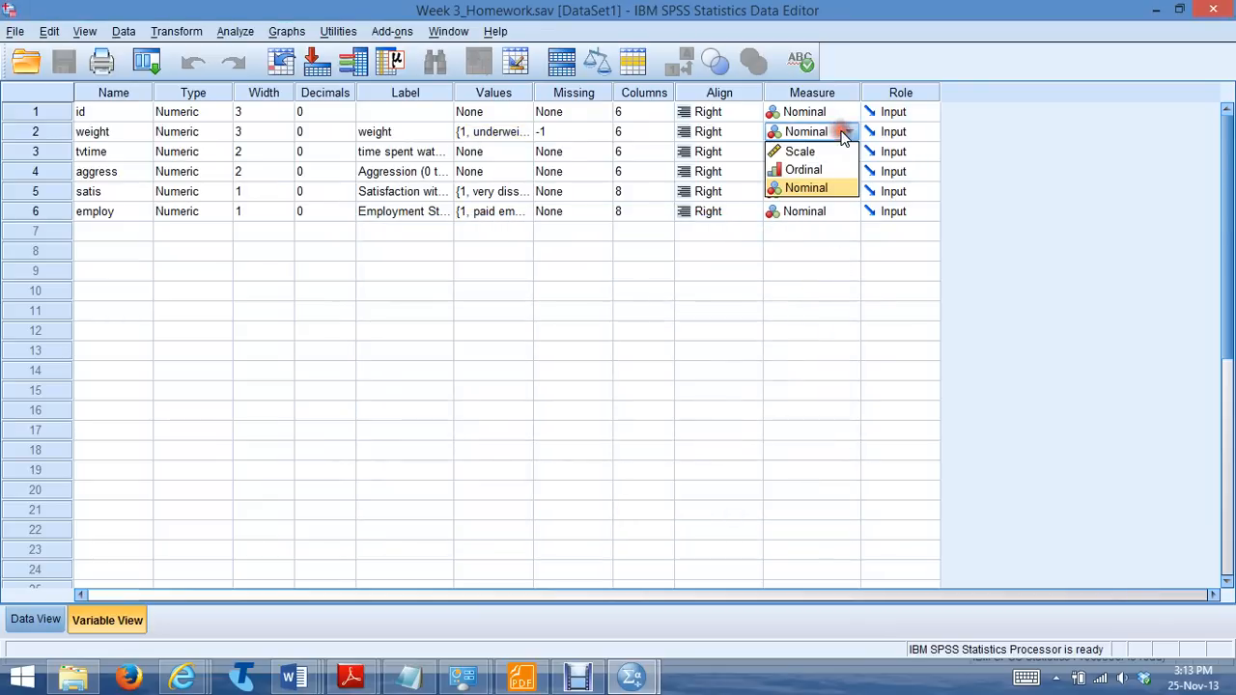
click(813, 166)
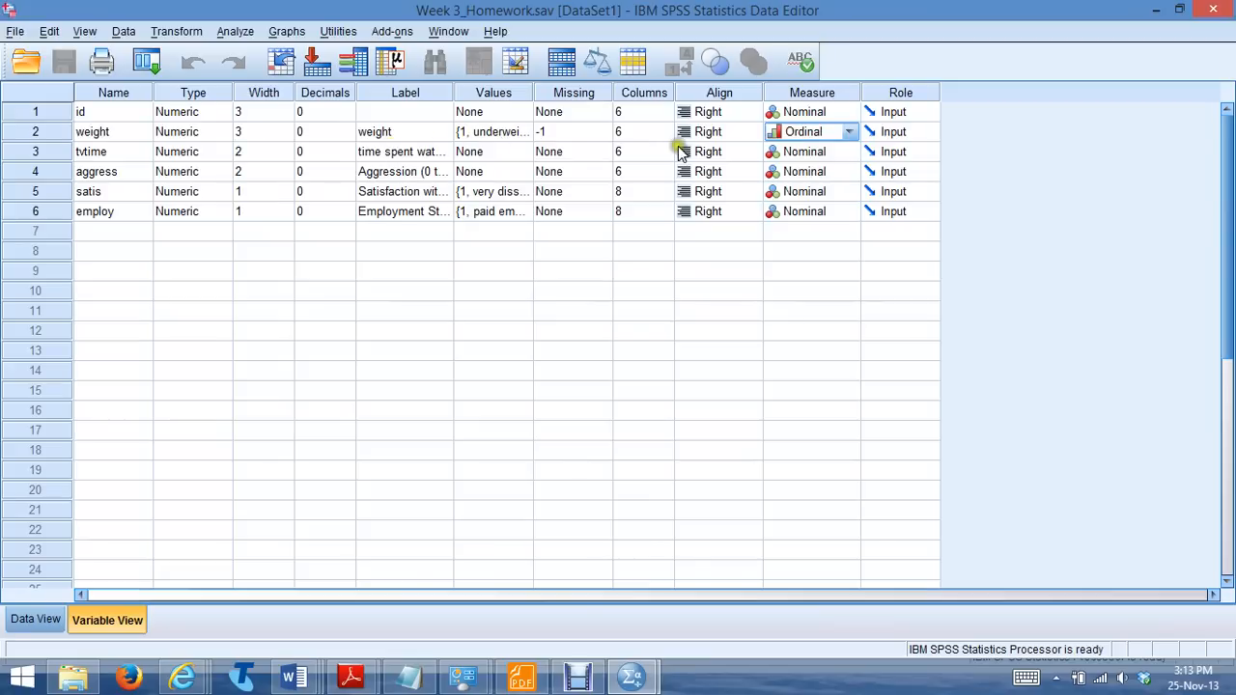
Set the measurement level of both the tvtime and aggress variables to Scale
click(820, 155)
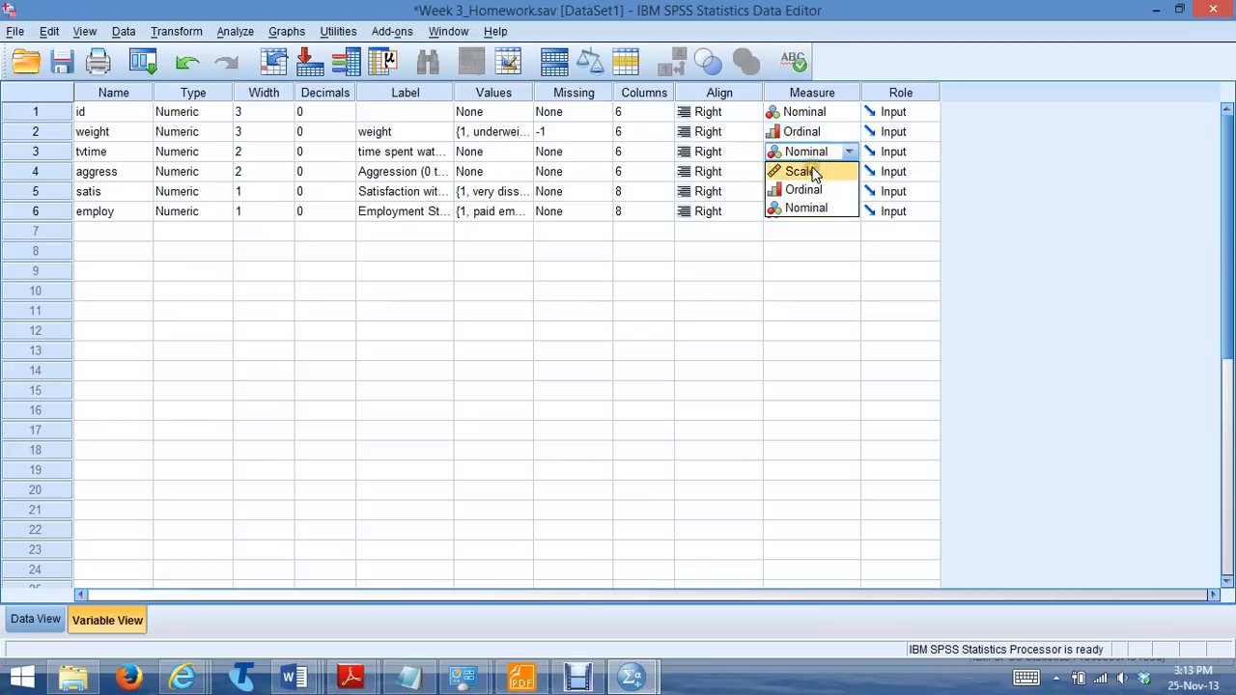
click(814, 173)
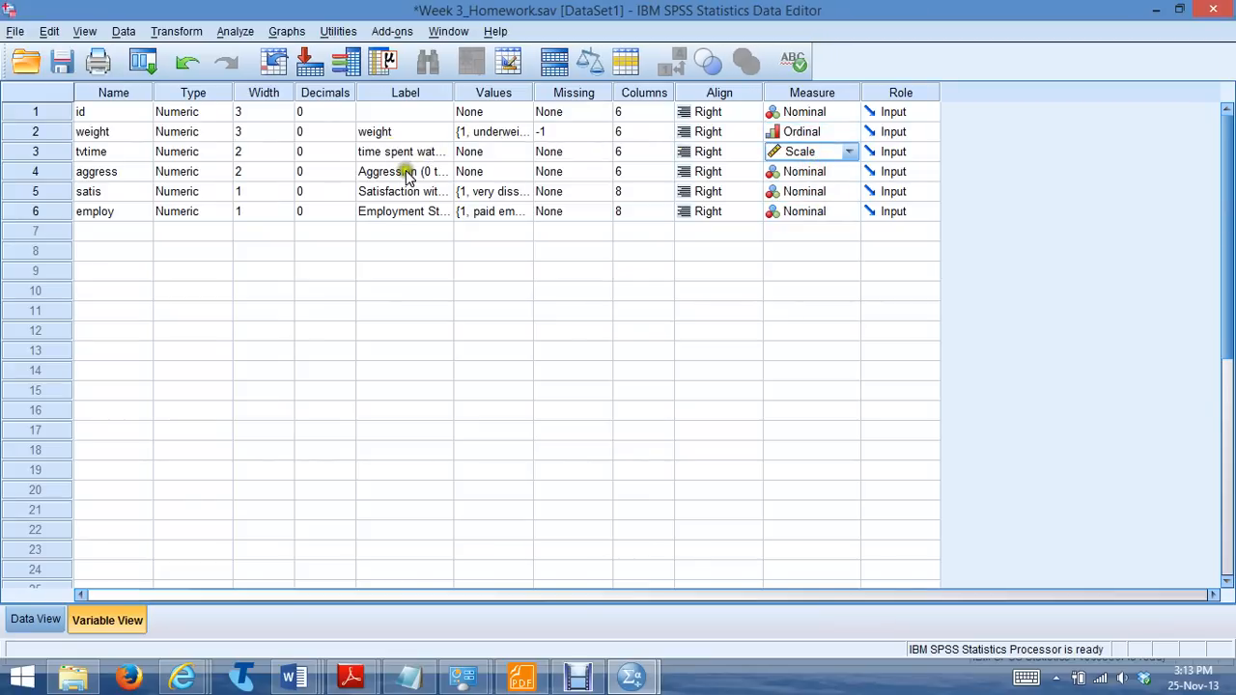
click(825, 174)
click(840, 171)
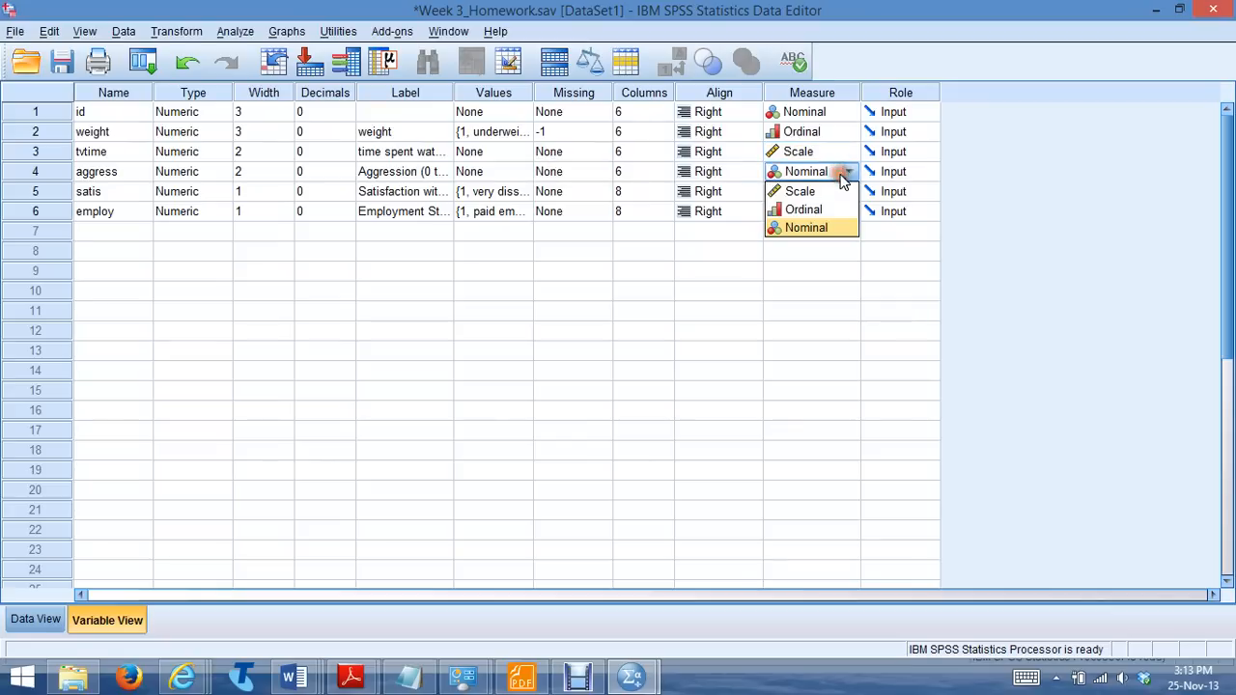
click(816, 191)
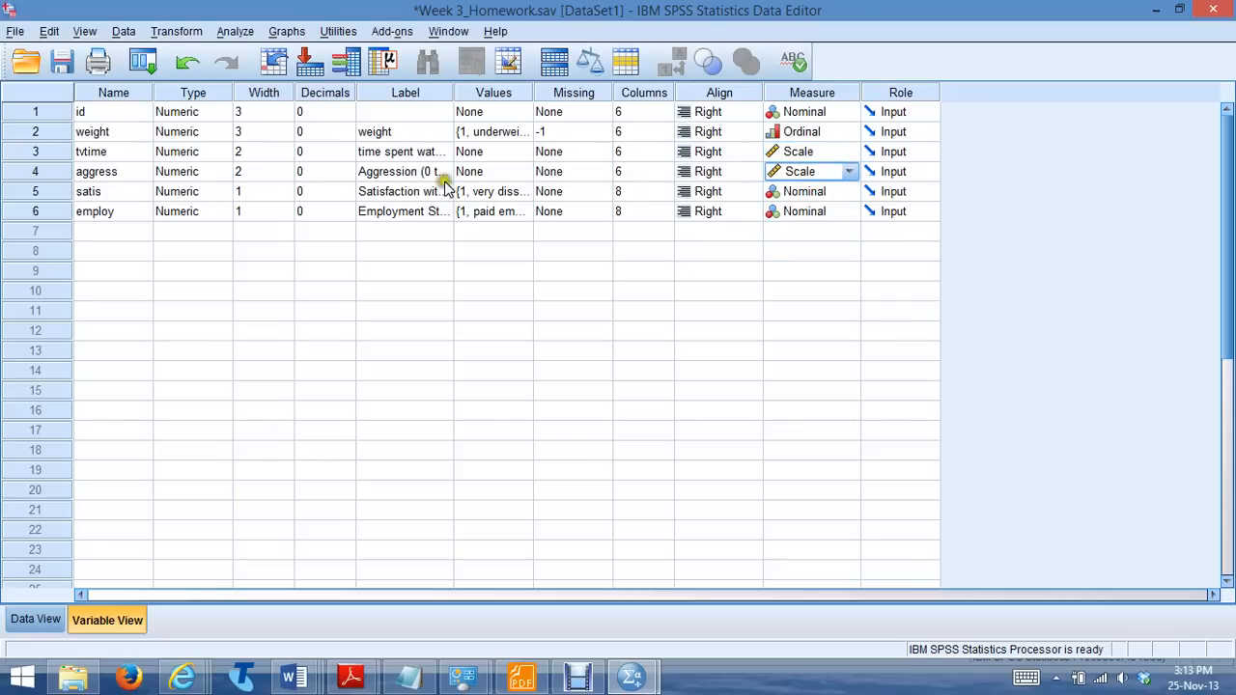
Check the value labels of the satis variable and set its measurement level to Ordinal
click(484, 191)
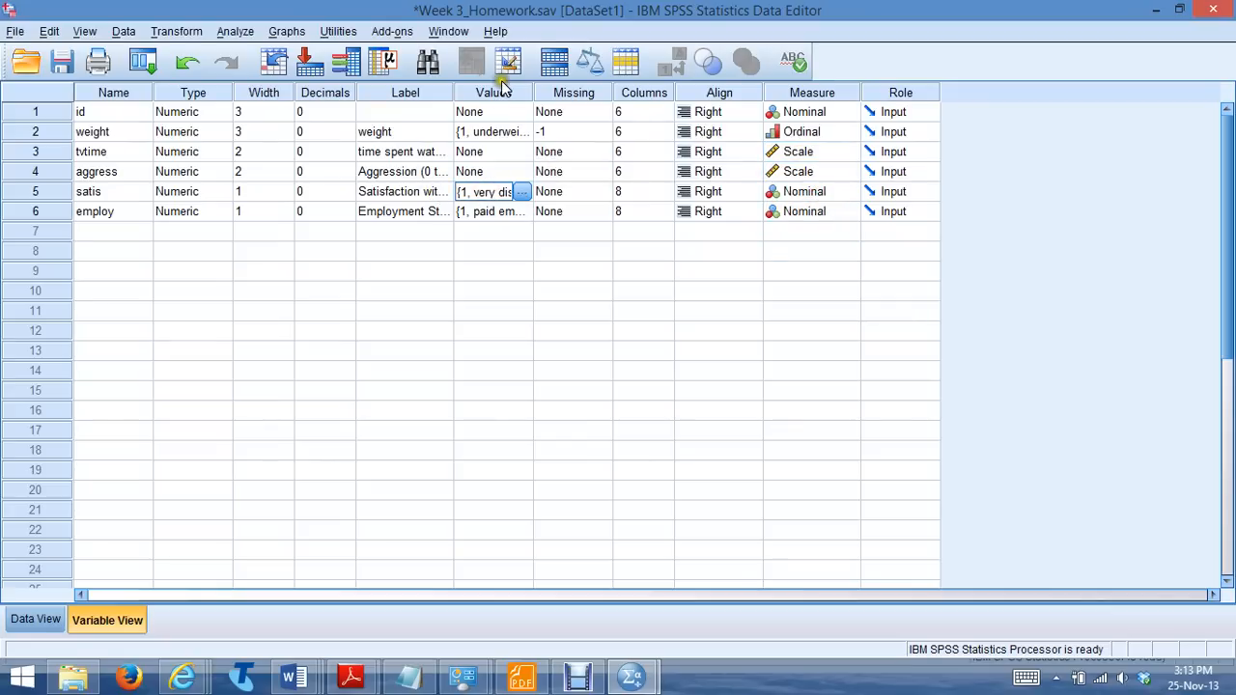
click(352, 60)
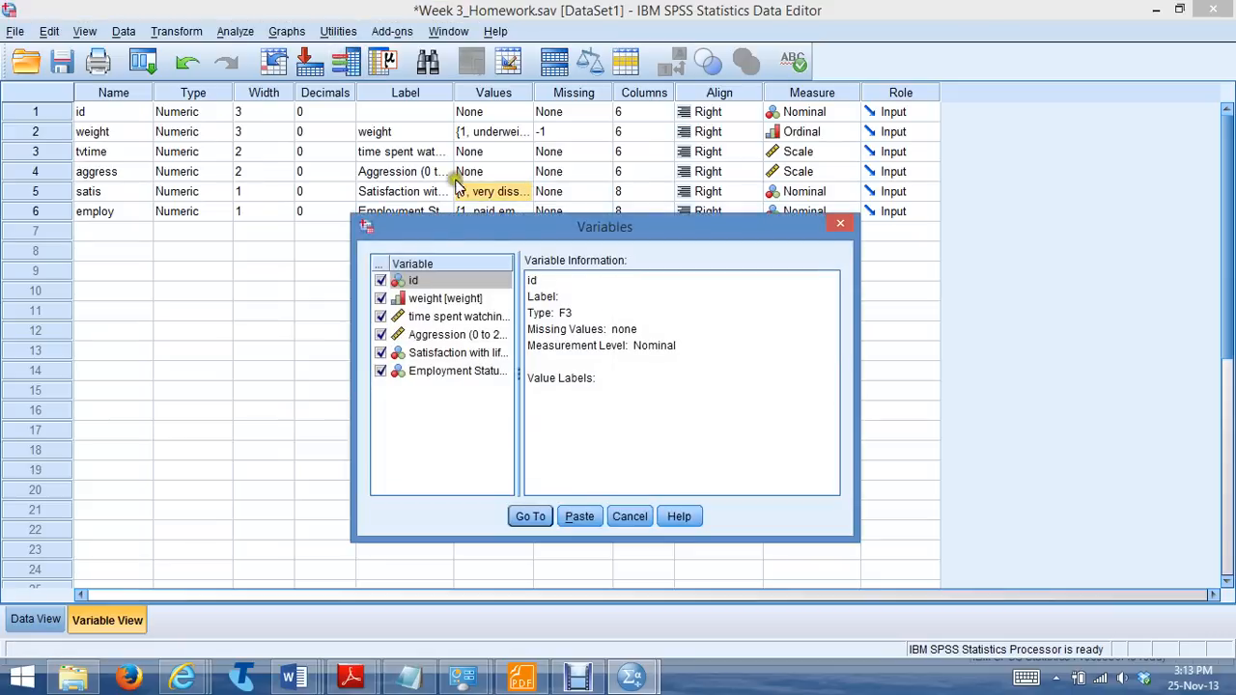
click(467, 354)
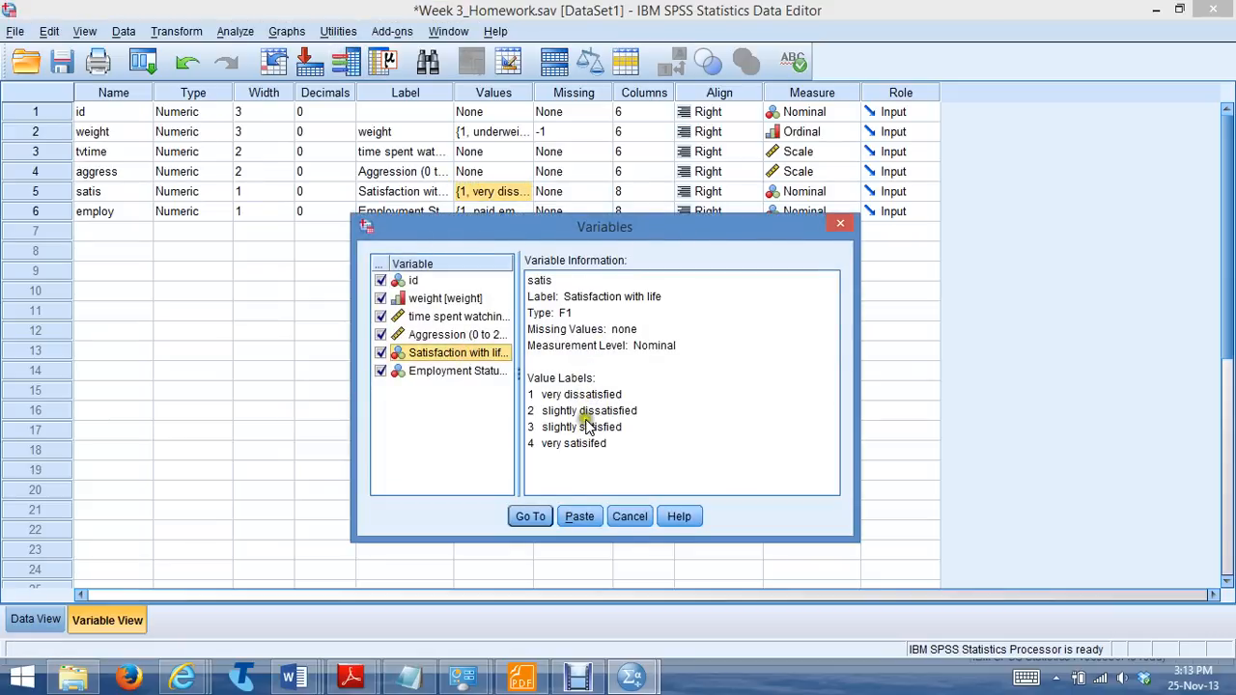
click(623, 517)
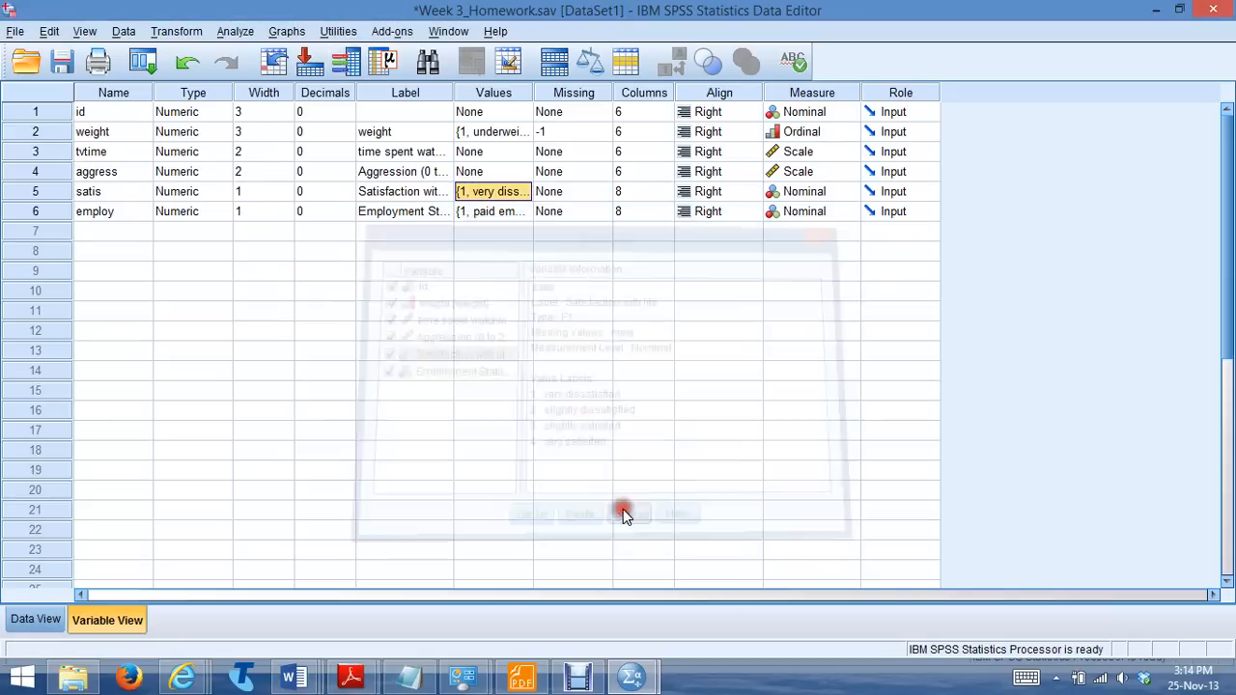
click(809, 191)
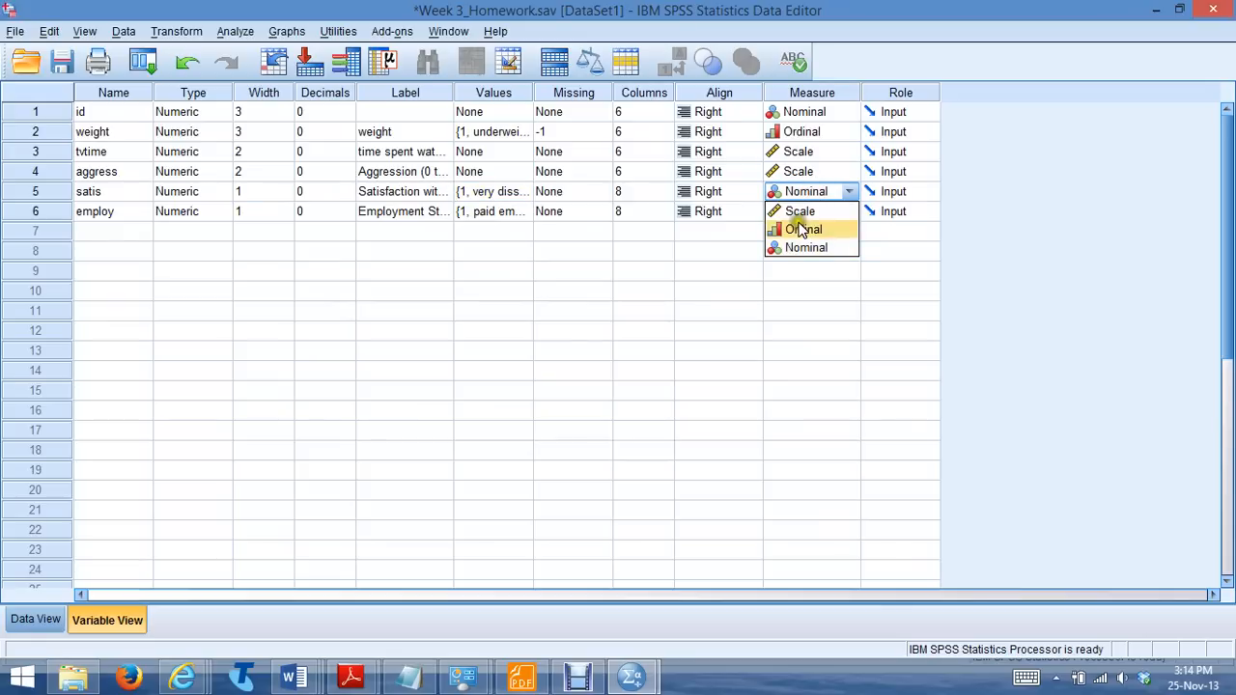
click(801, 229)
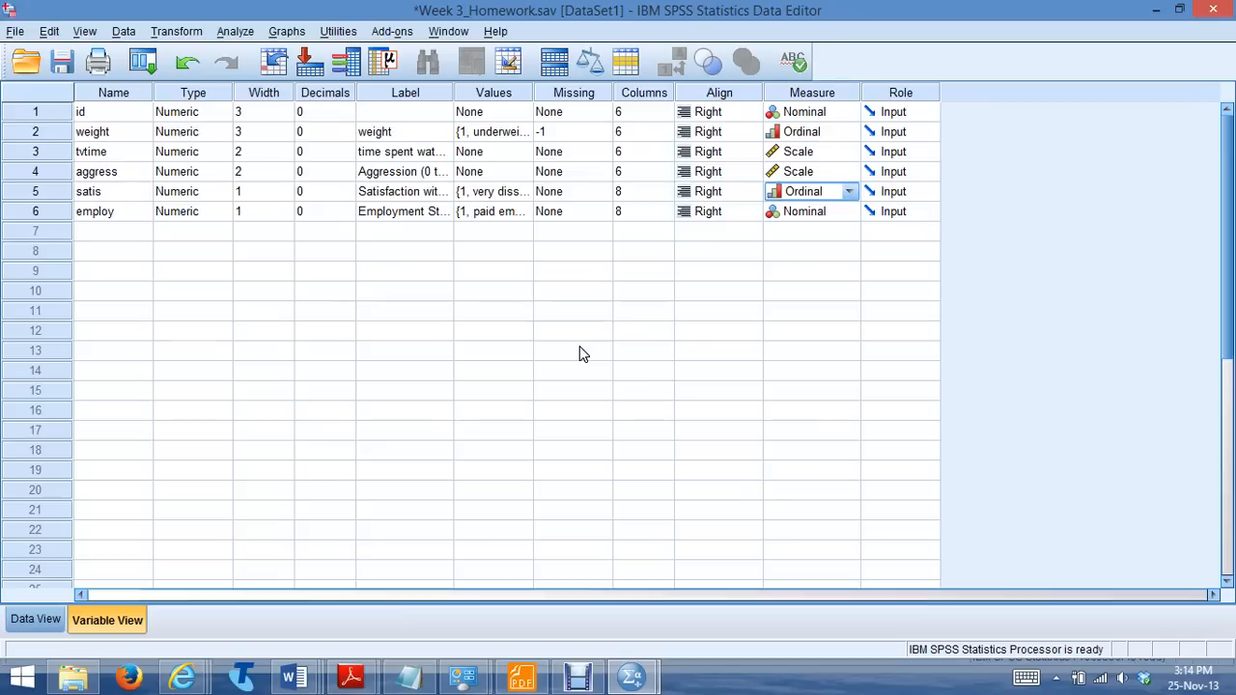
Review the variable information and value labels of weight, Satisfaction with life and Employment Status
click(493, 212)
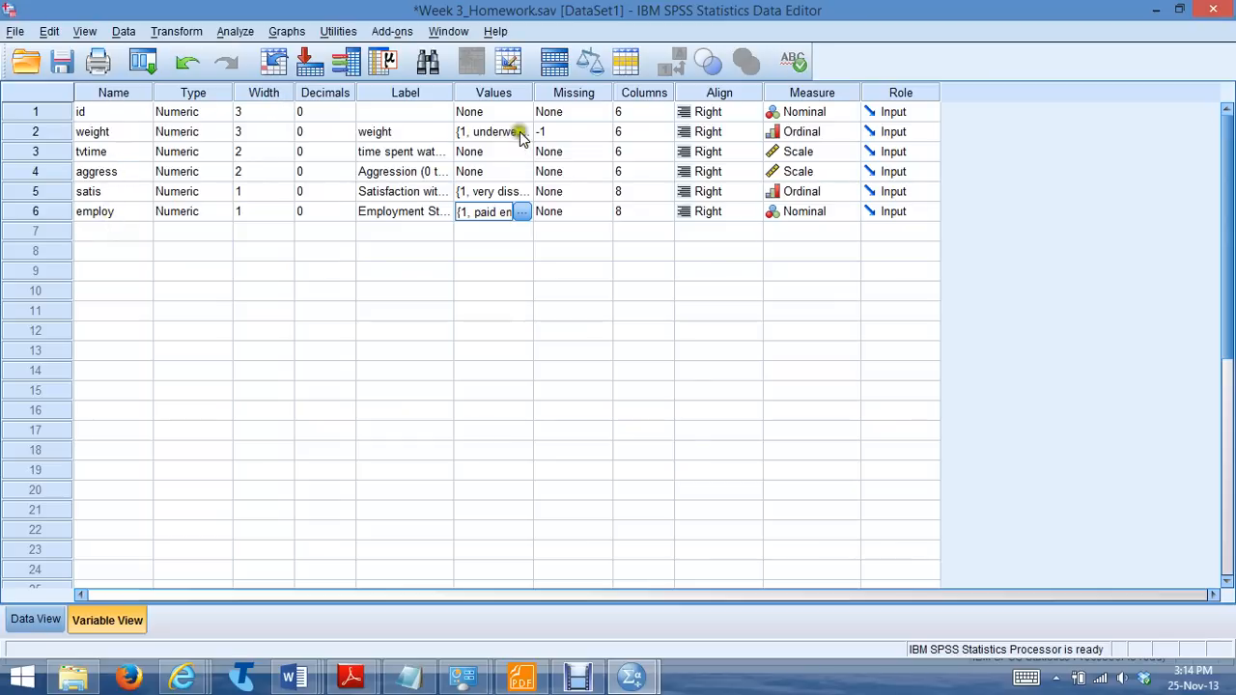
click(347, 63)
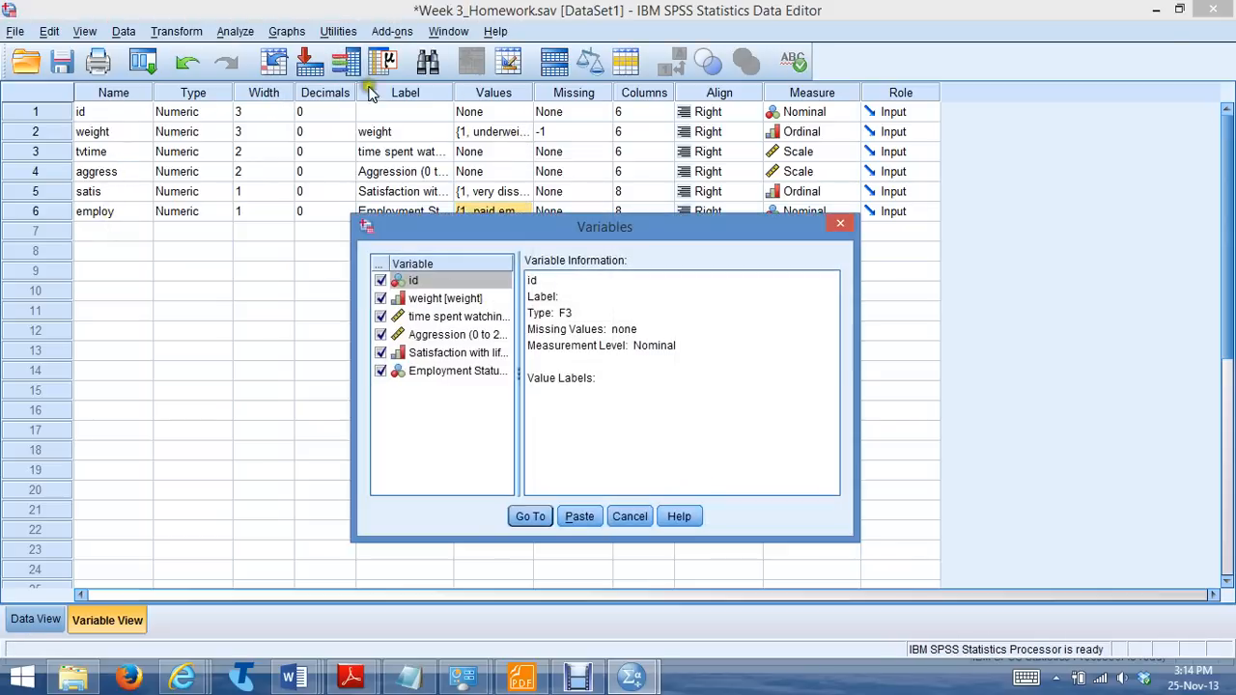
click(473, 298)
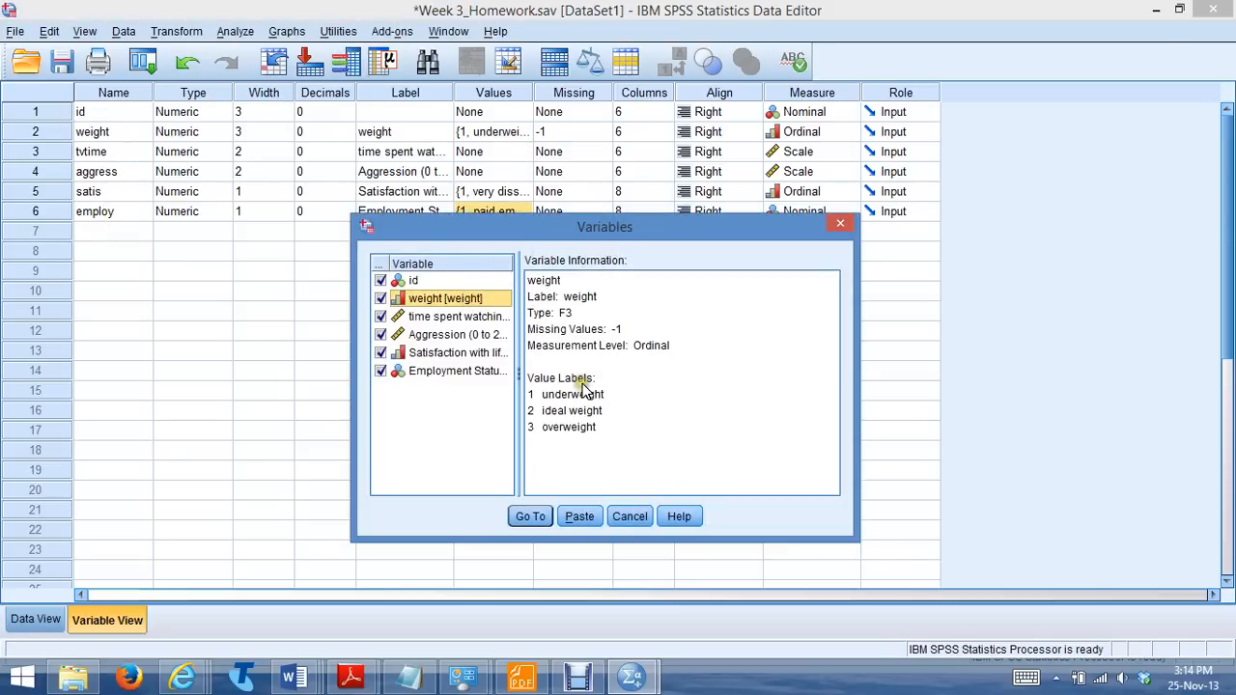
click(460, 353)
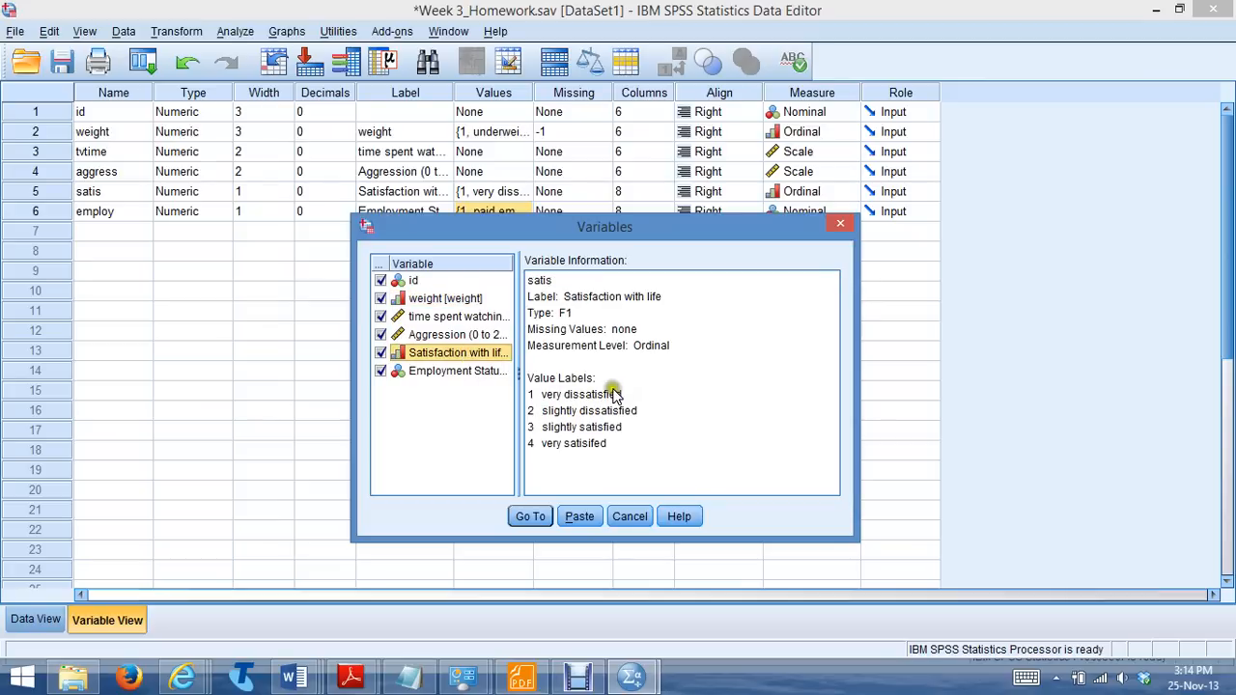
click(434, 373)
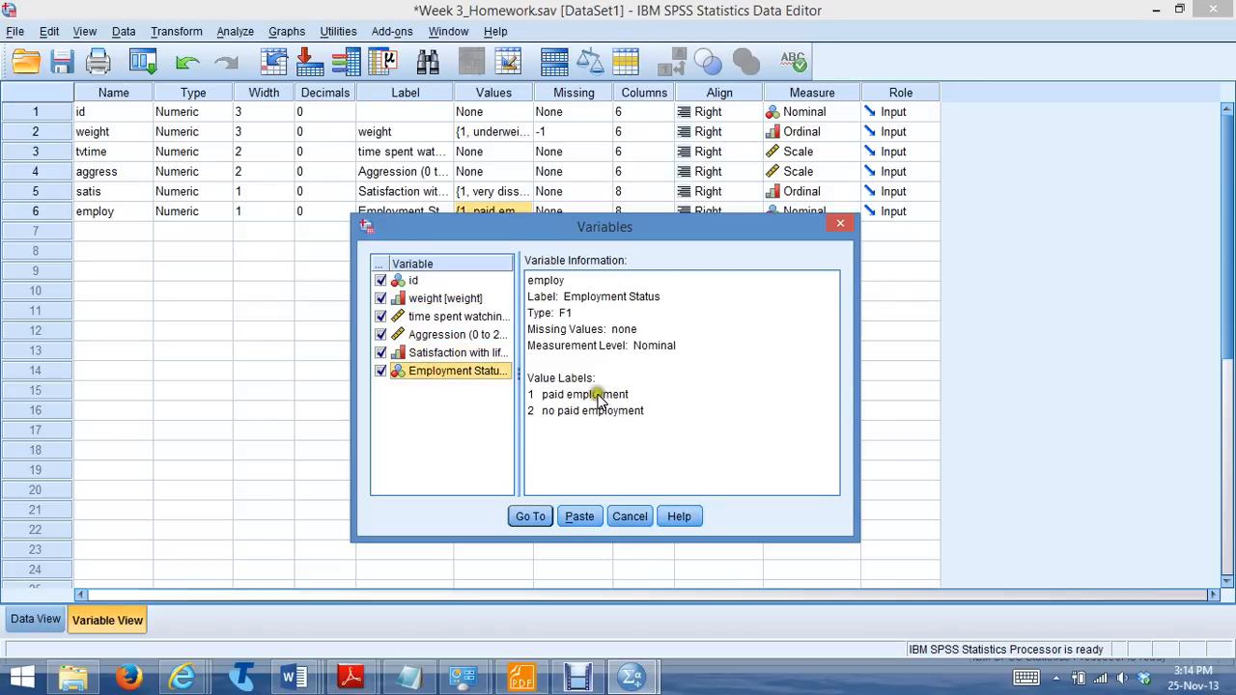
click(628, 516)
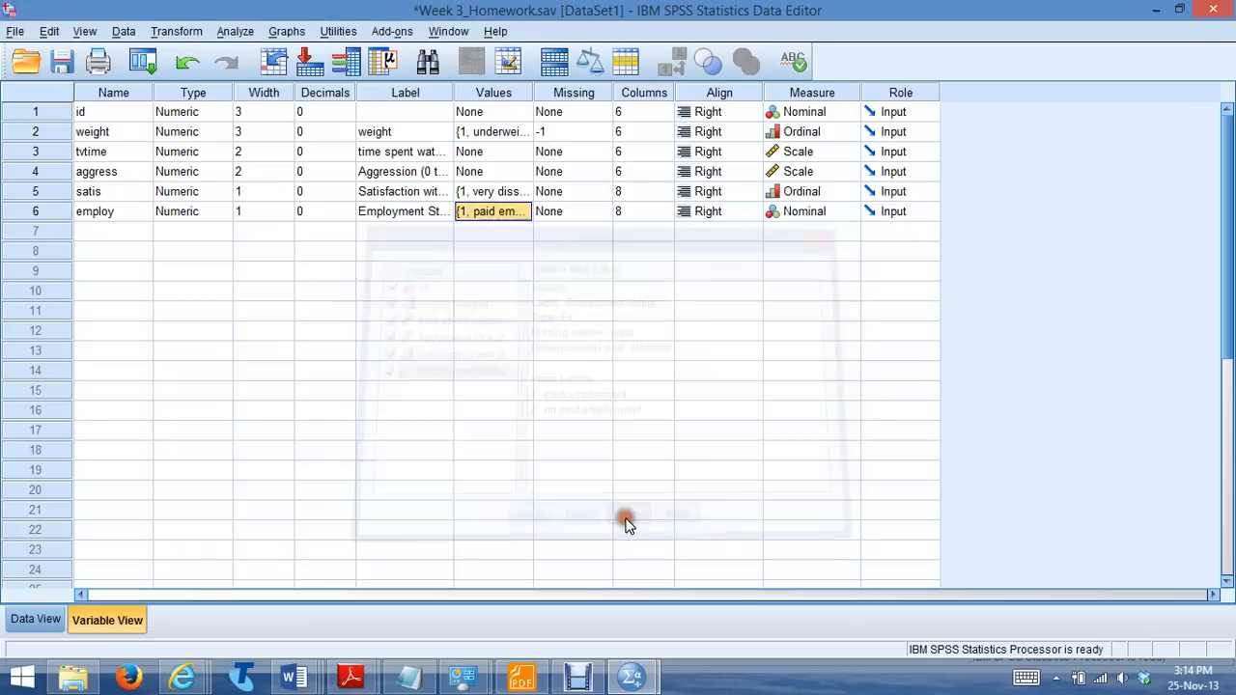
click(236, 31)
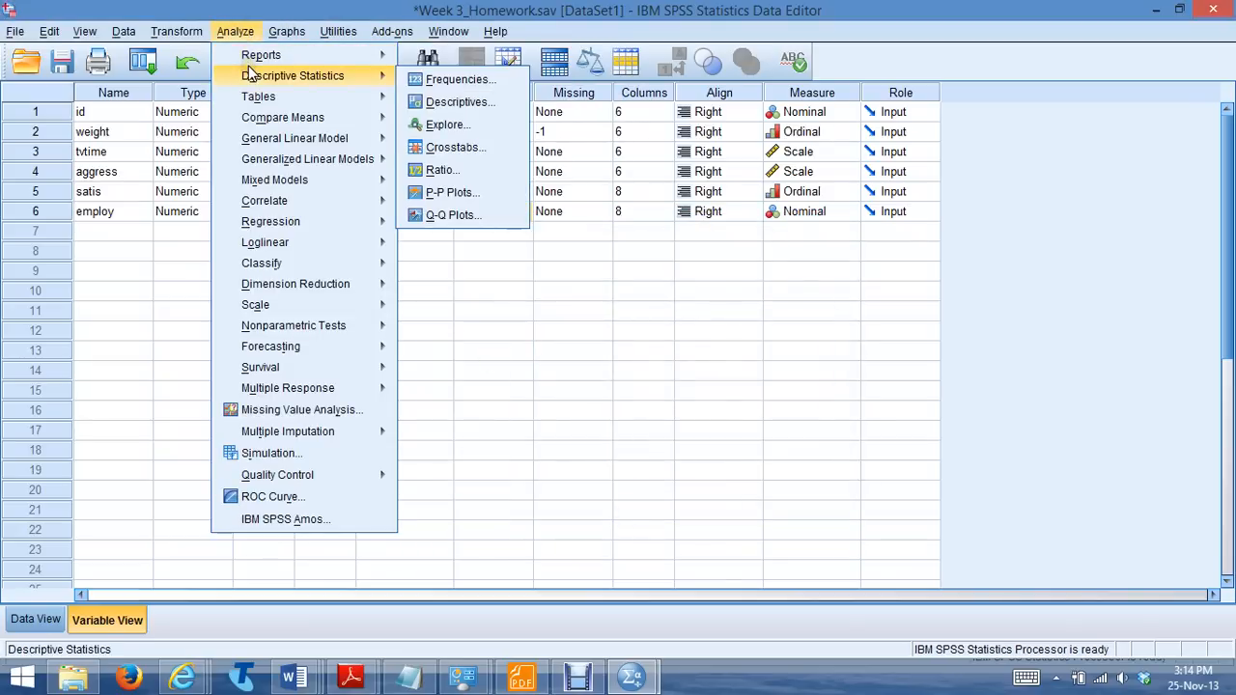
mouse_move(366, 75)
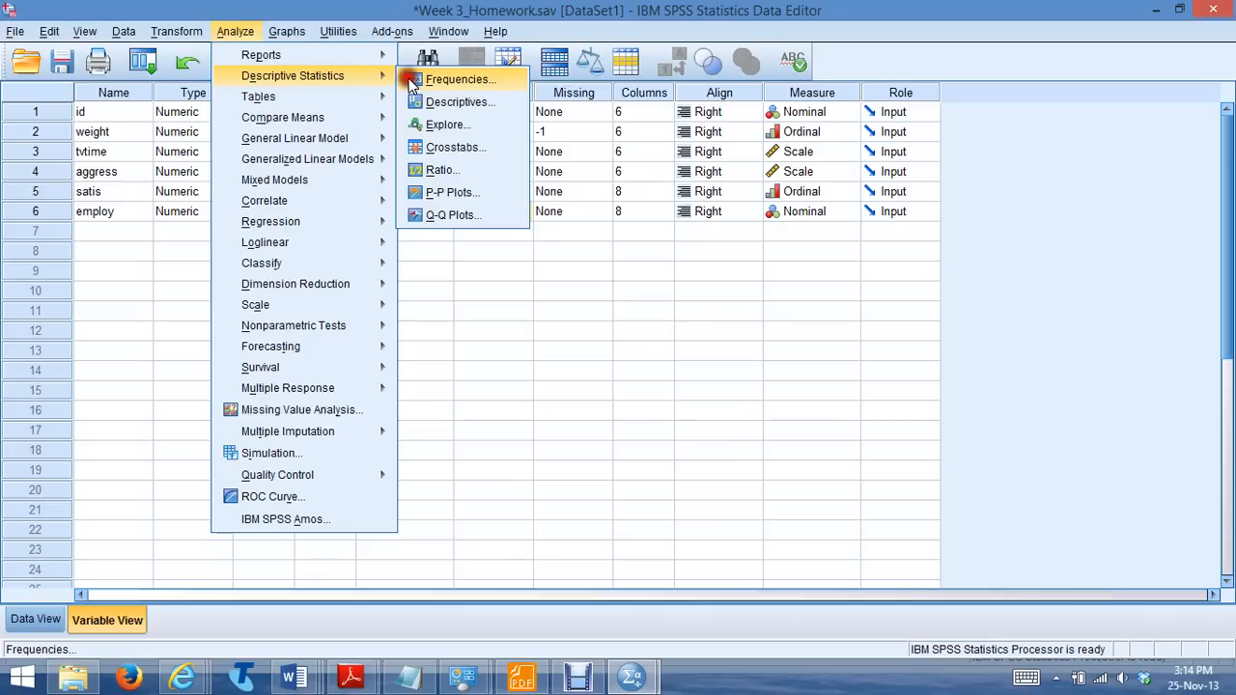
click(413, 79)
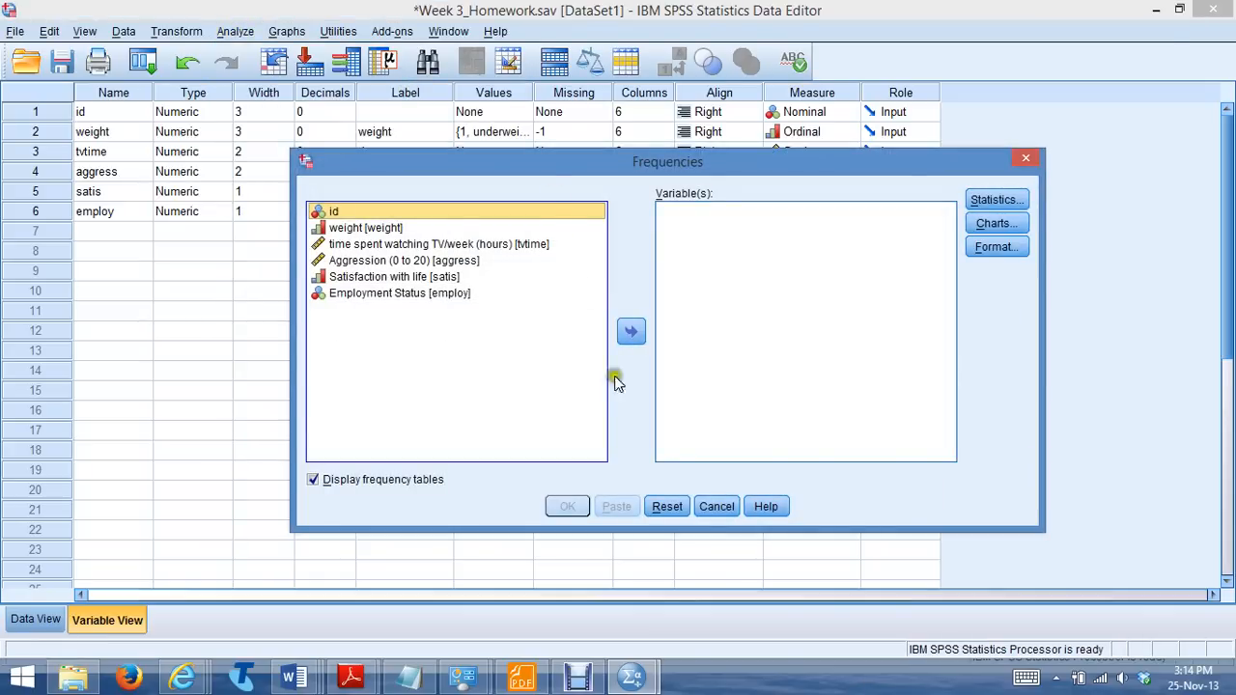
click(716, 507)
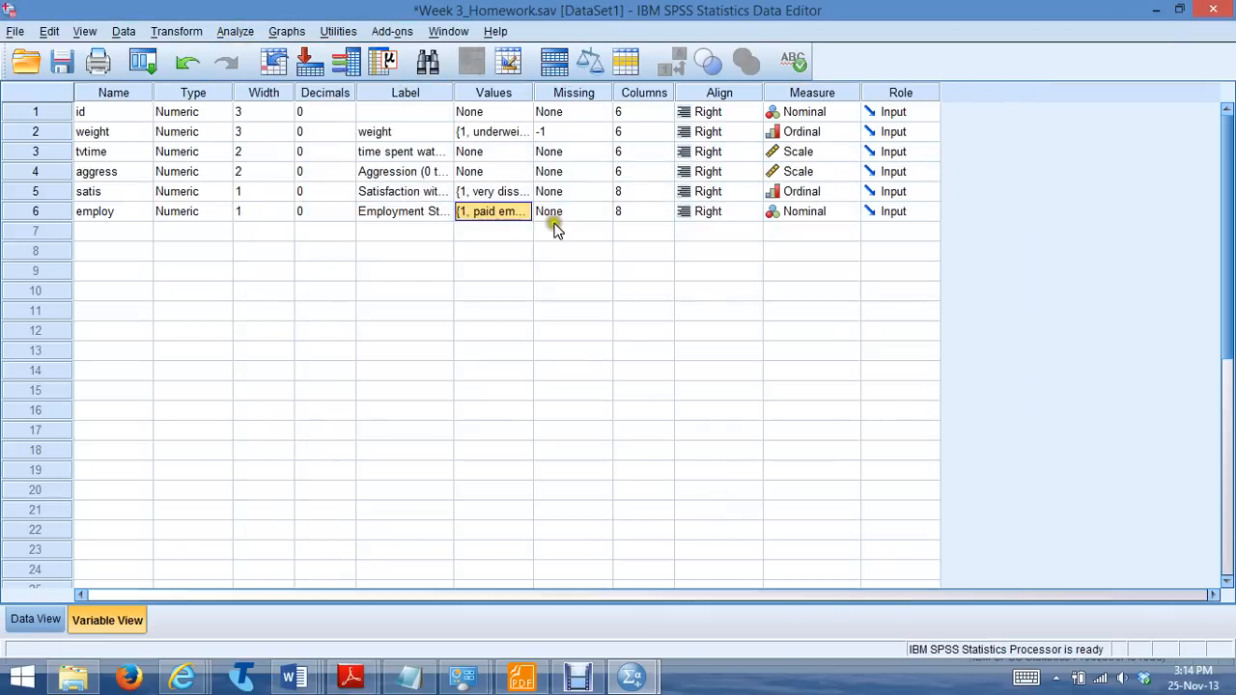
Run a Frequencies analysis with frequency tables for weight, Satisfaction with life and Employment Status
click(548, 133)
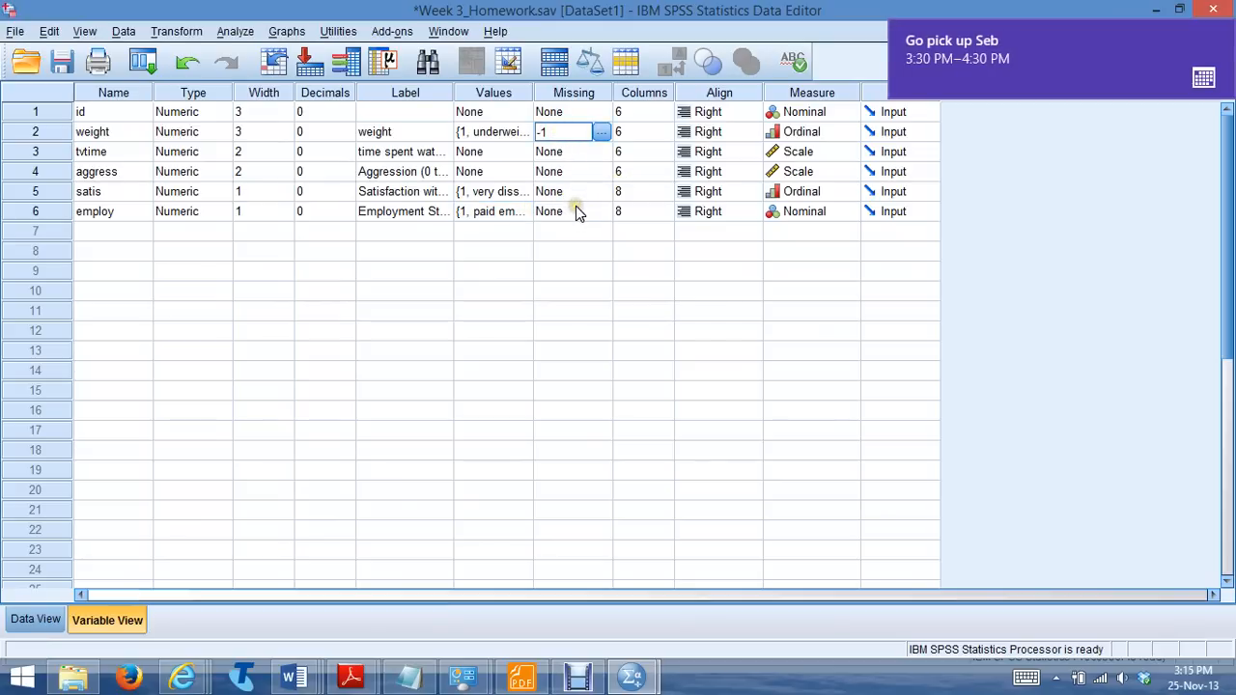
click(235, 31)
mouse_move(248, 79)
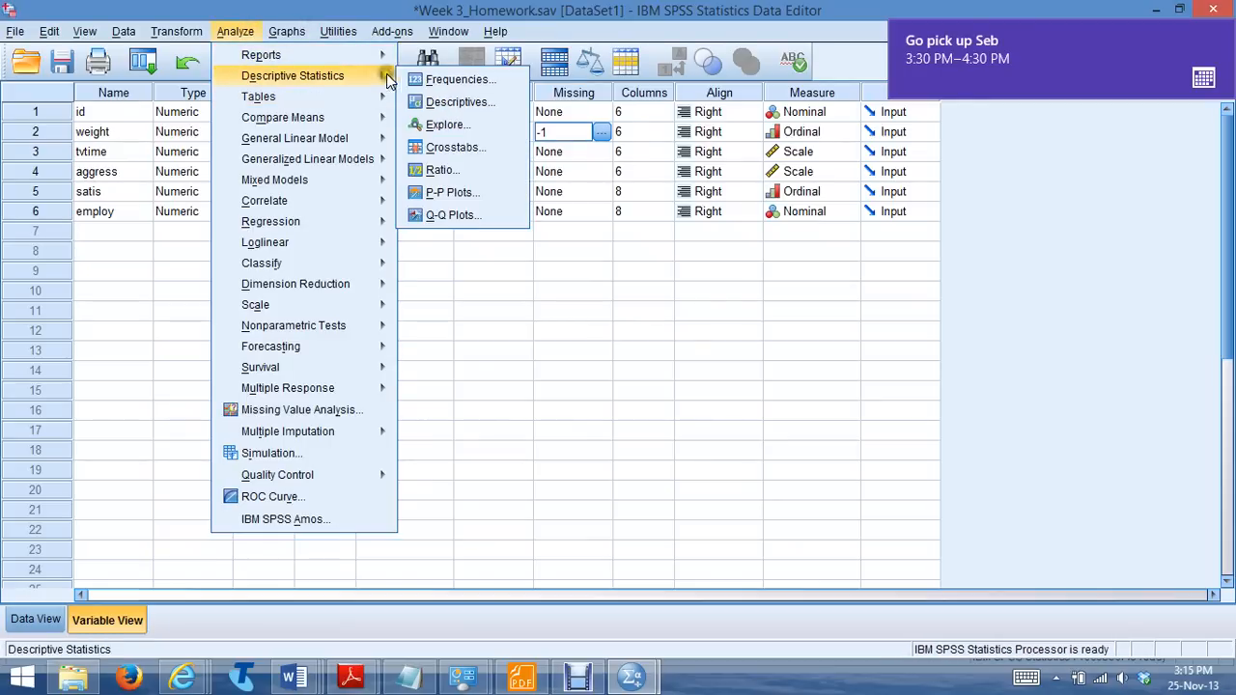
click(430, 79)
click(496, 214)
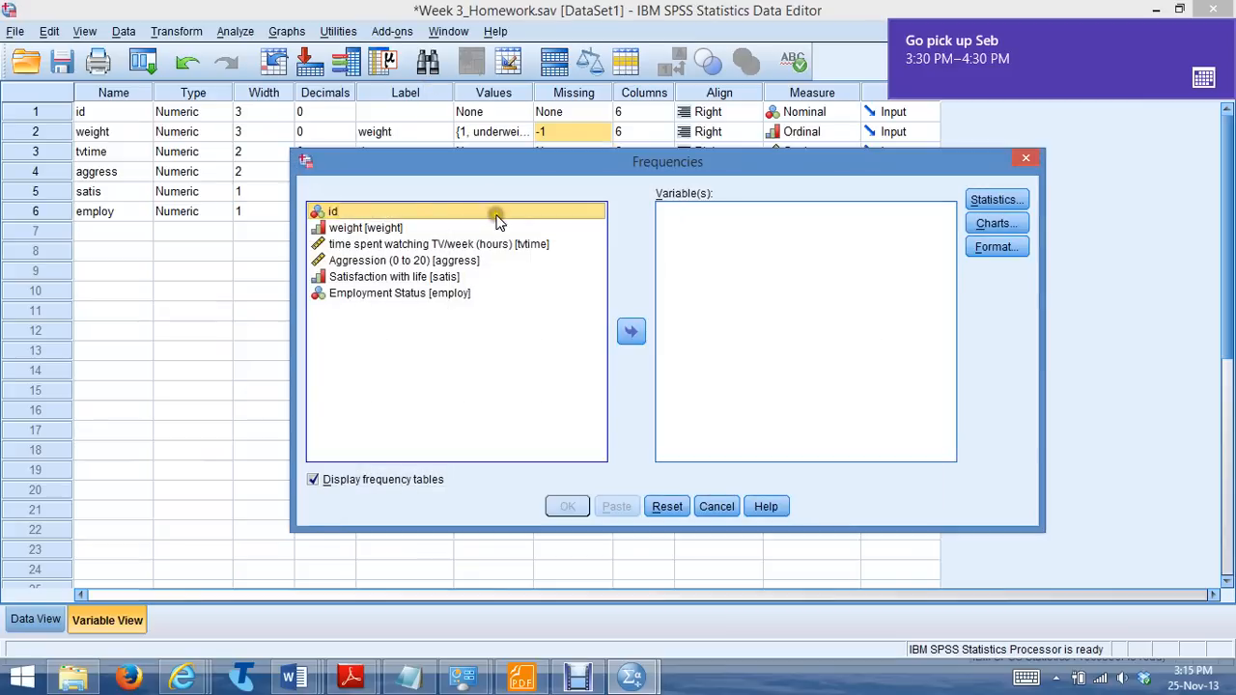
click(386, 229)
click(628, 328)
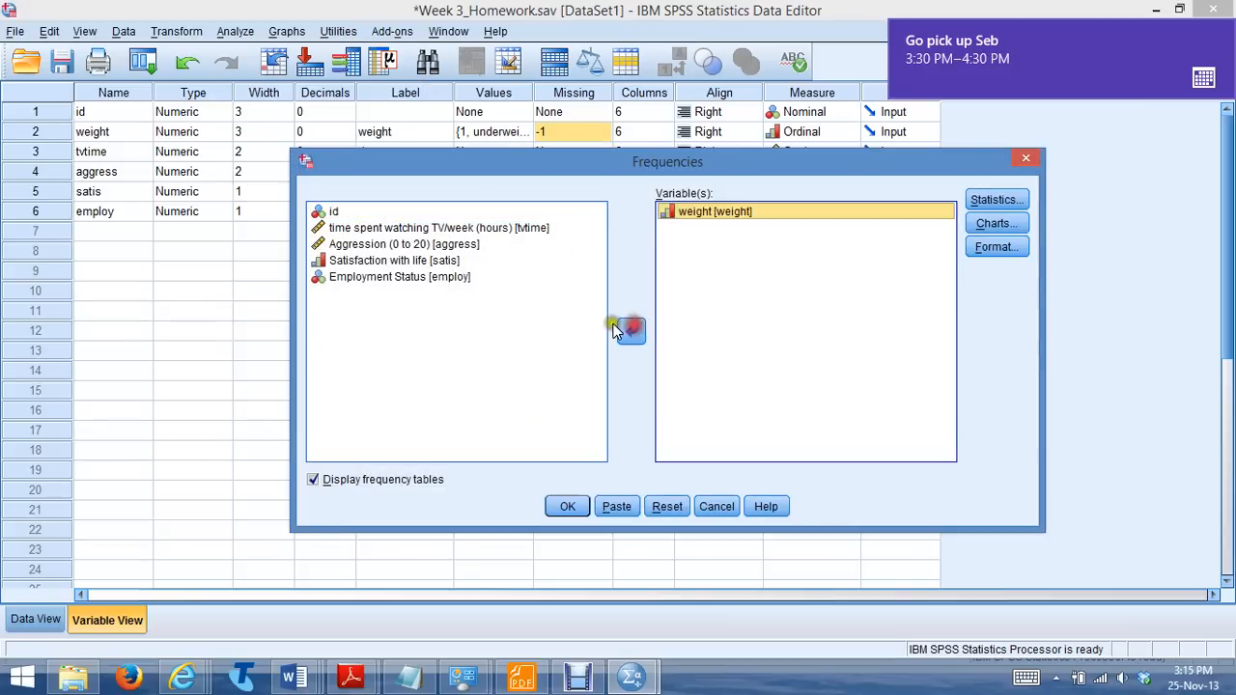
click(409, 261)
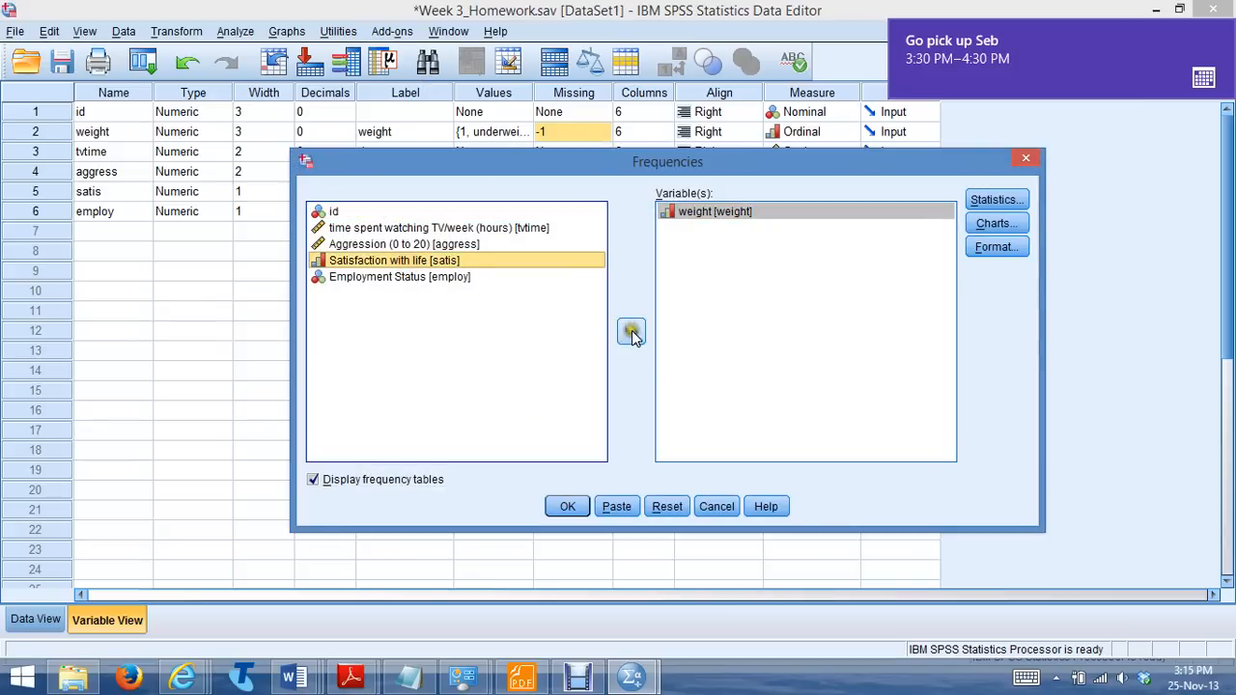
click(632, 333)
click(417, 261)
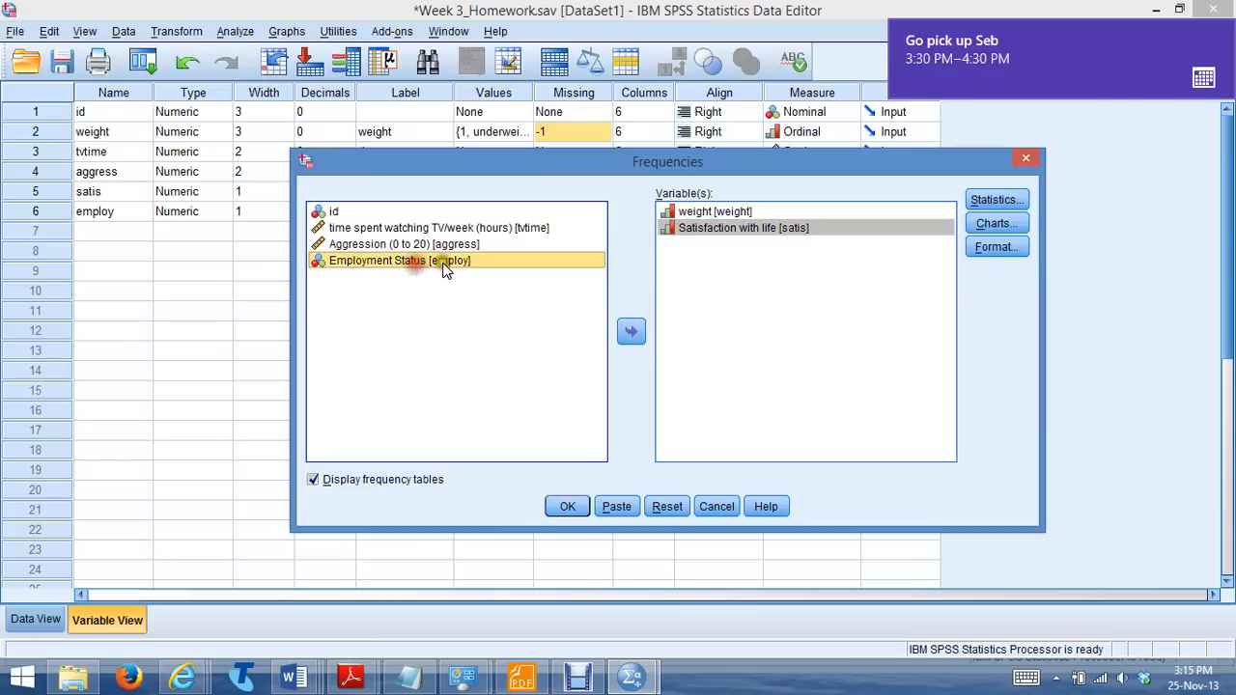
click(631, 331)
click(570, 507)
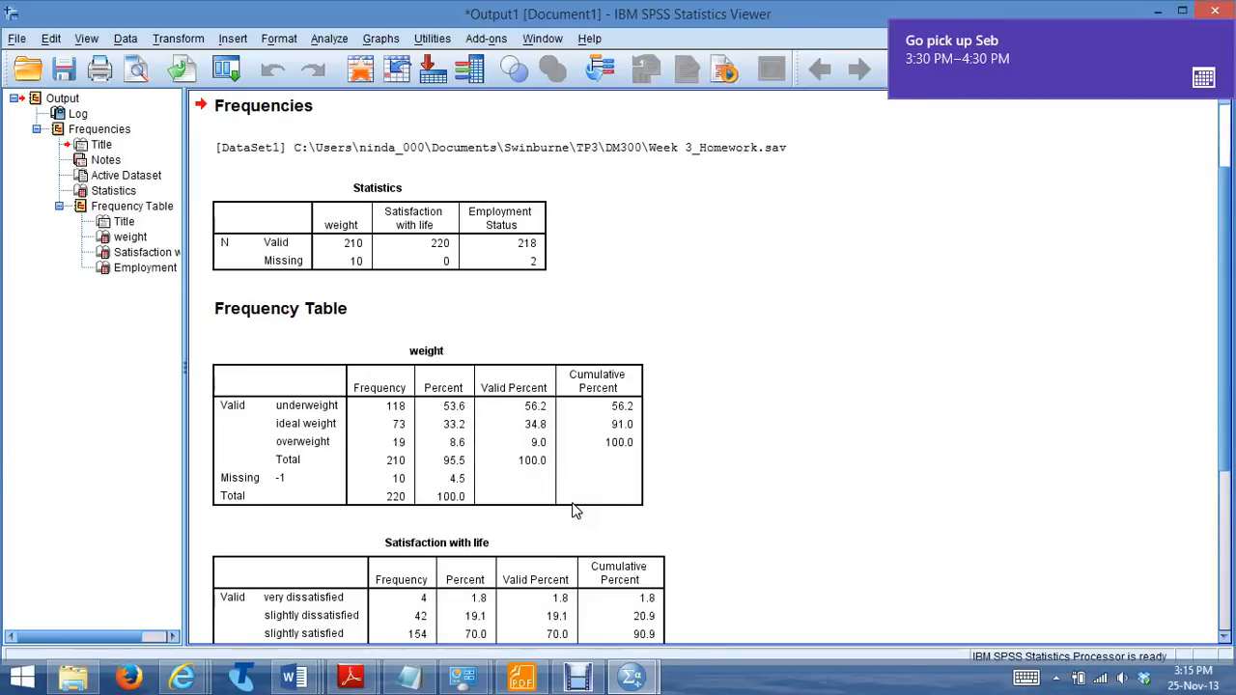
click(573, 503)
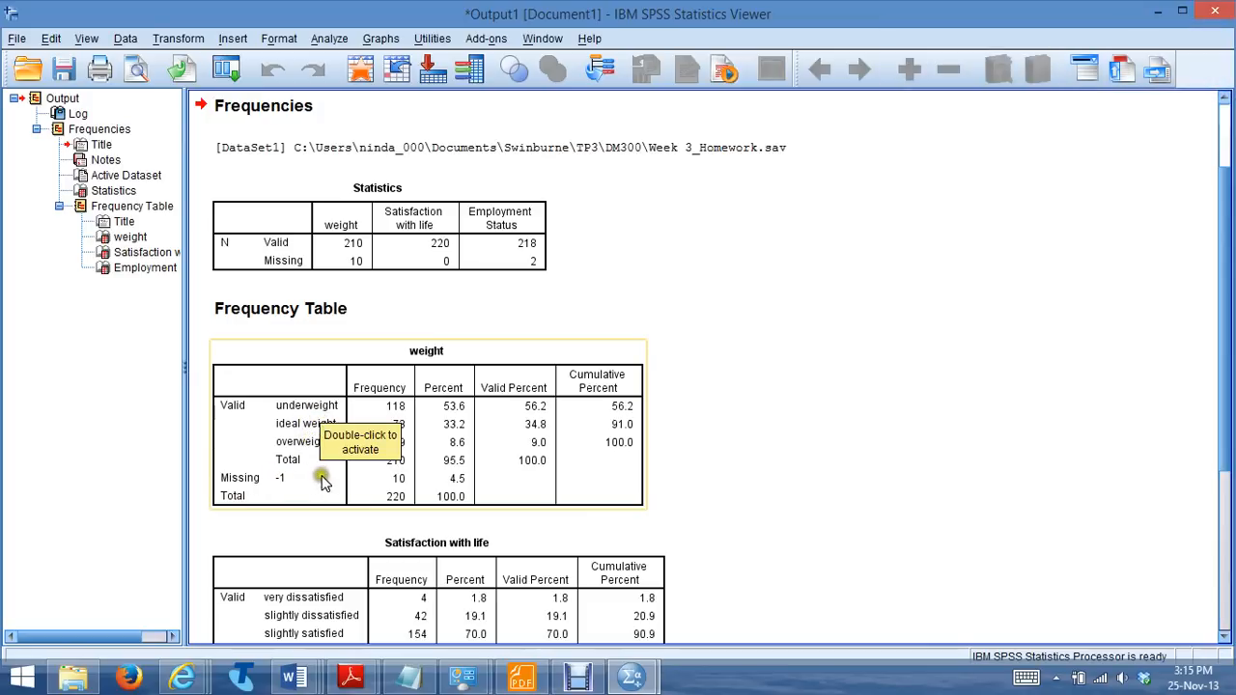
Examine the weight, Satisfaction with life and Employment Status frequency tables for out-of-range values and compare them with the answer sheet in Word
click(772, 494)
click(429, 480)
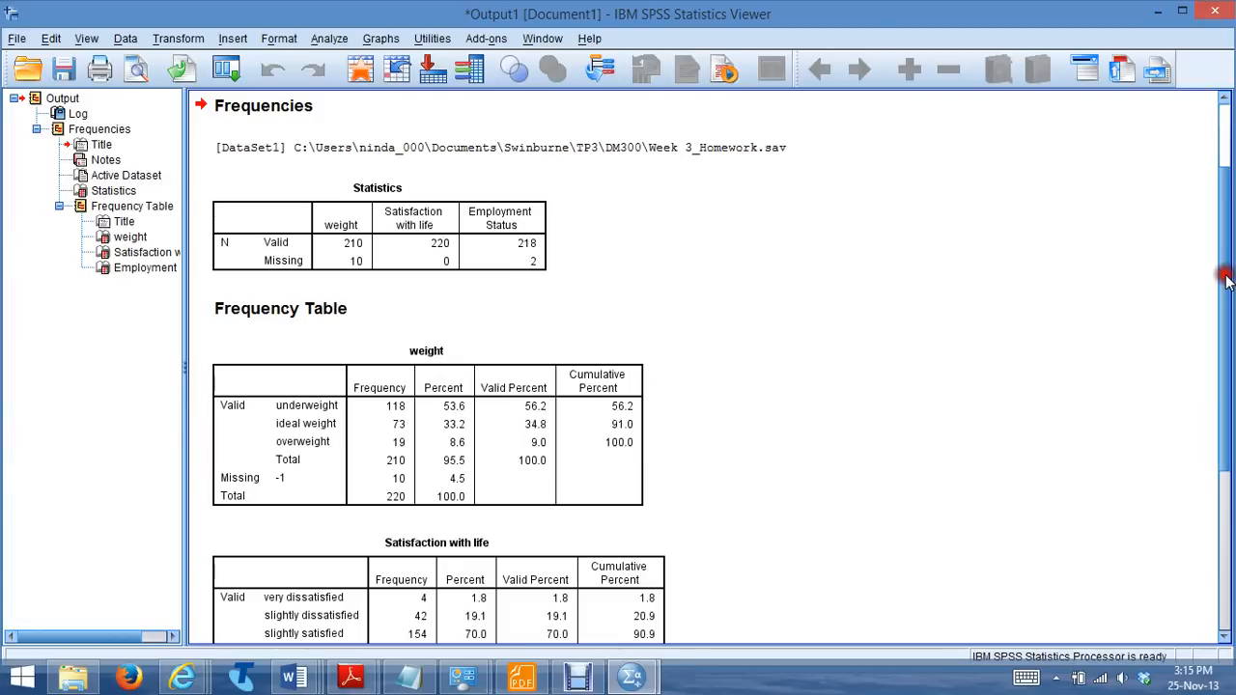
drag(1226, 280, 1230, 410)
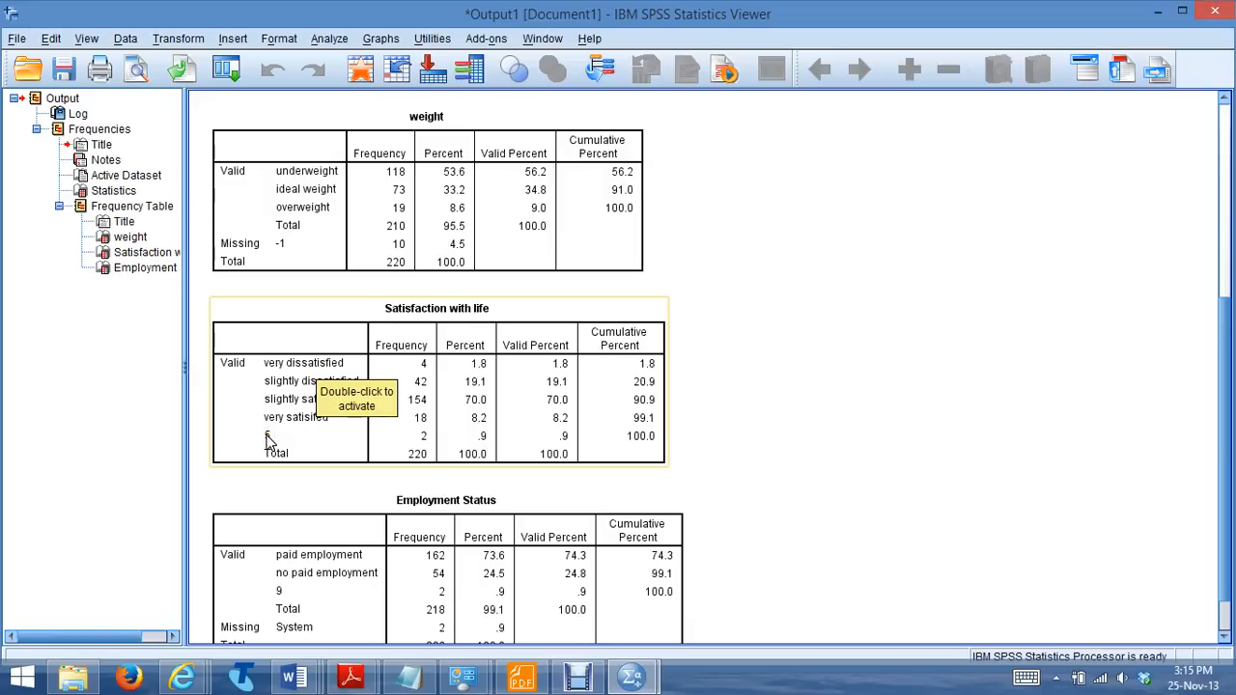
drag(1230, 439, 1224, 480)
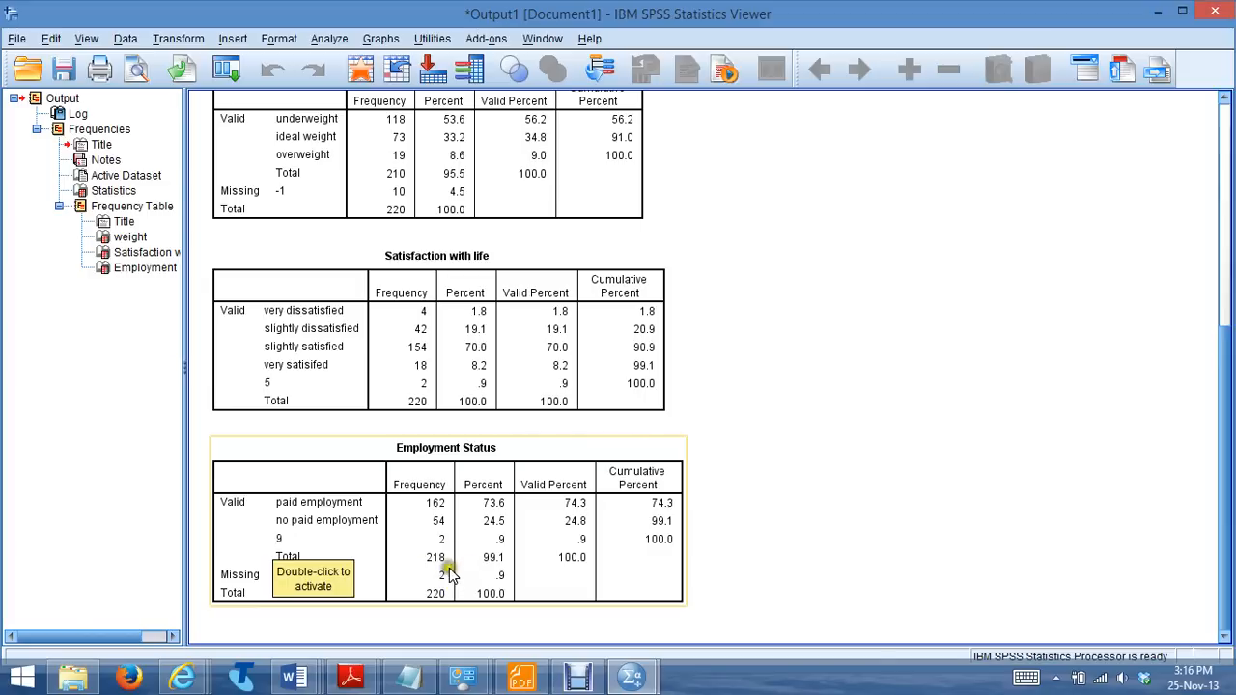
mouse_move(311, 676)
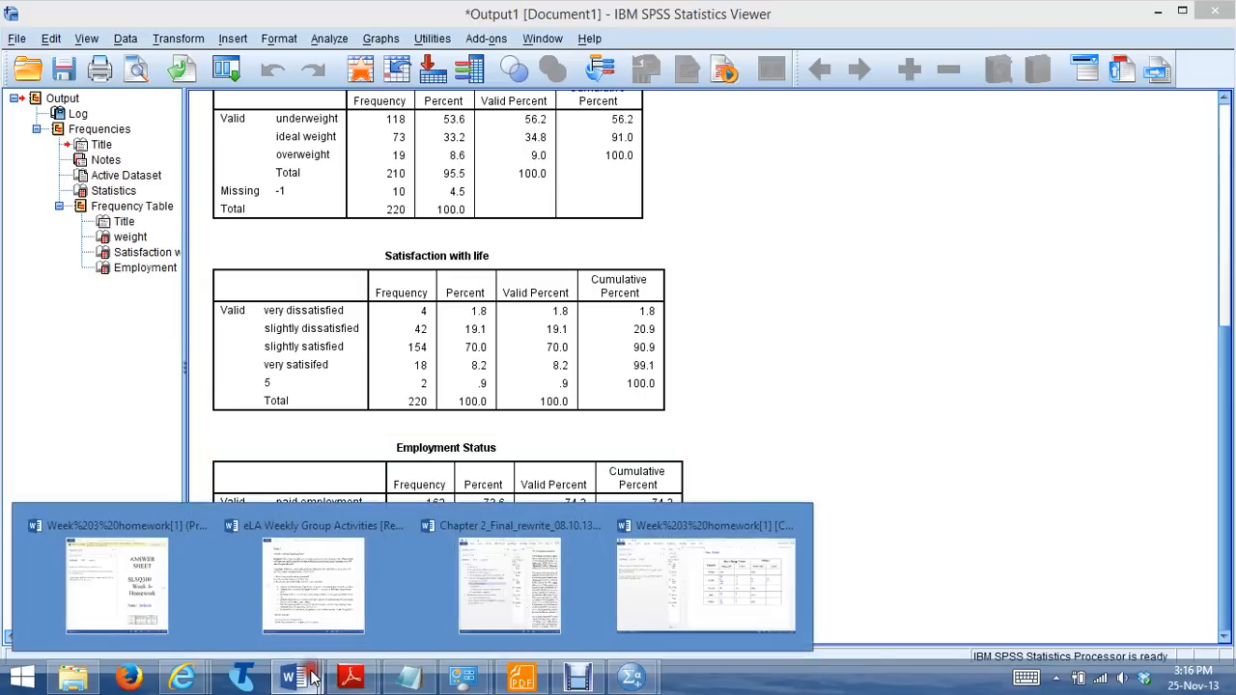
click(676, 577)
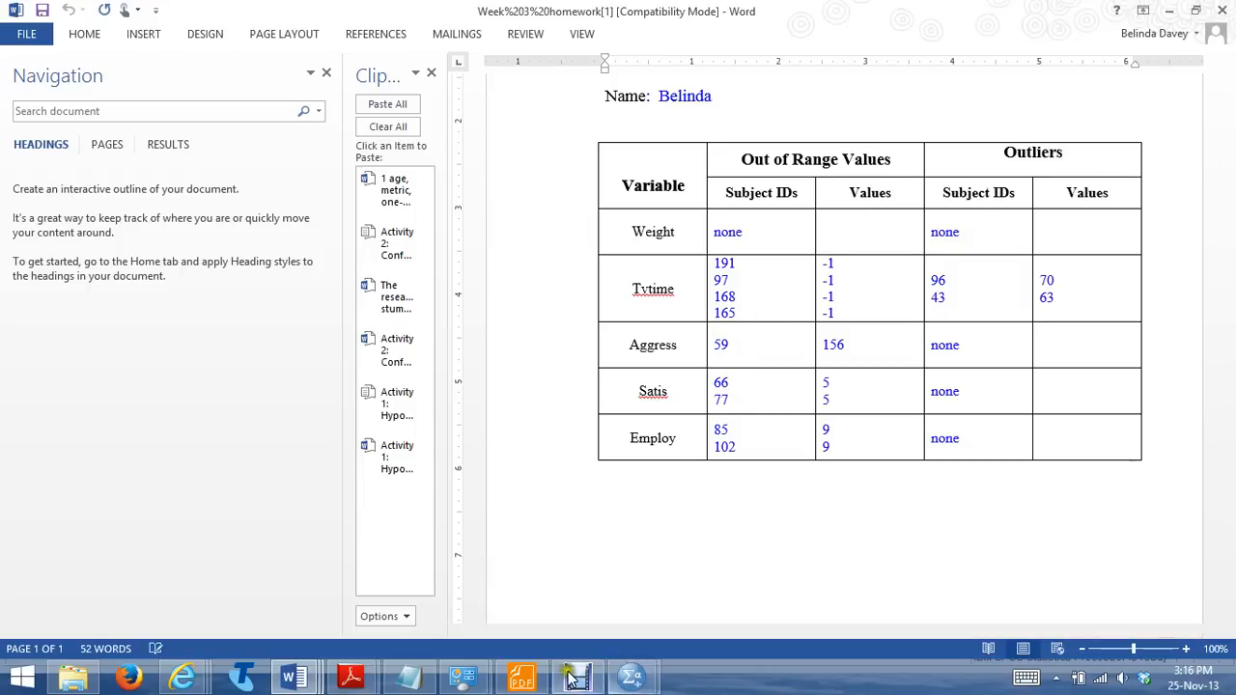
click(632, 680)
click(720, 429)
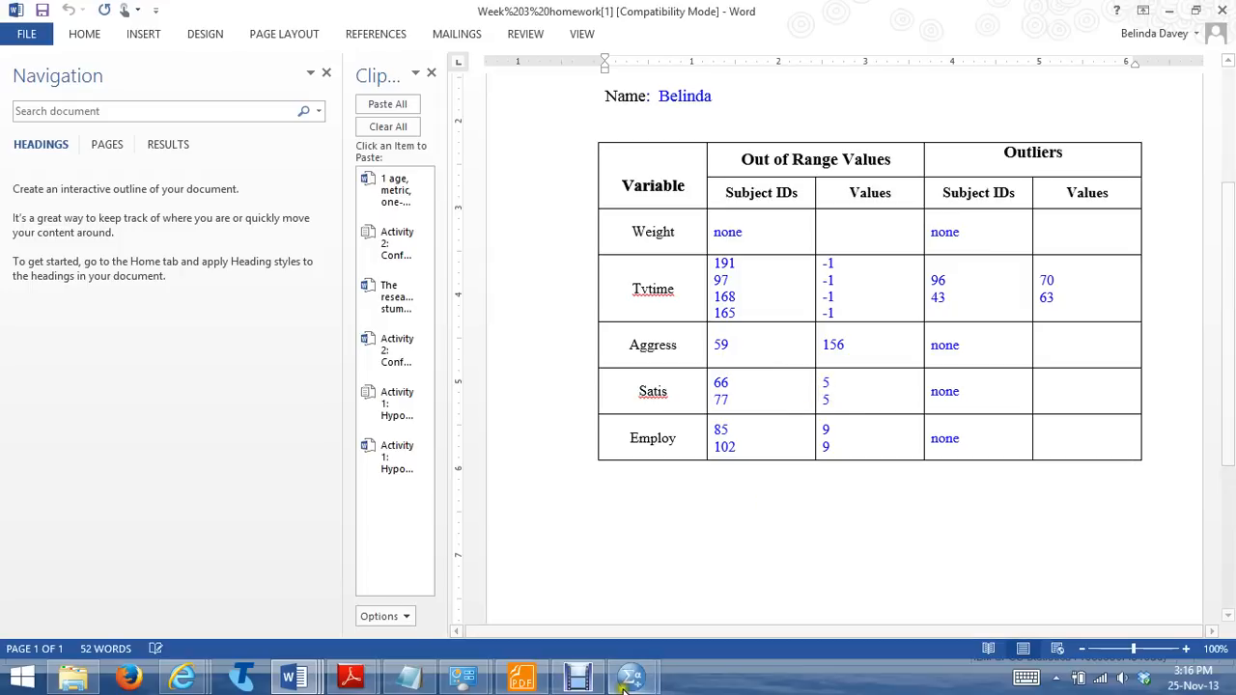
Switch to the Week 3_Homework dataset in SPSS and sort its cases by satis in descending order
mouse_move(630, 681)
click(708, 585)
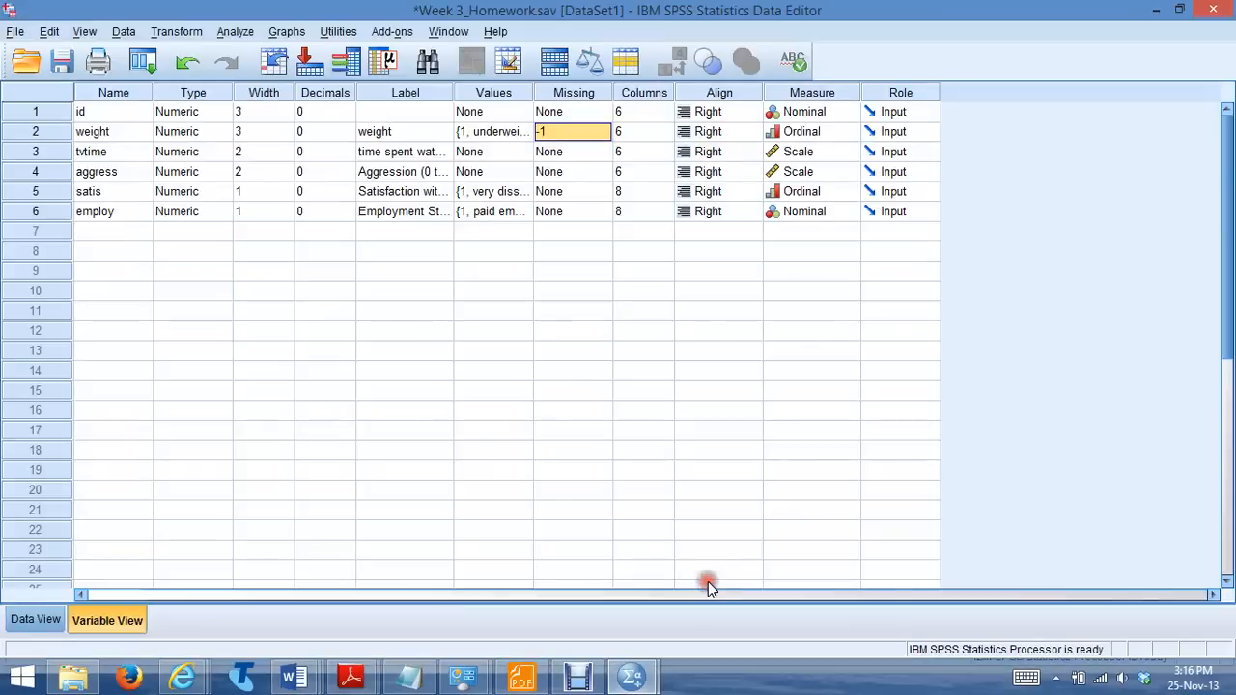
click(36, 618)
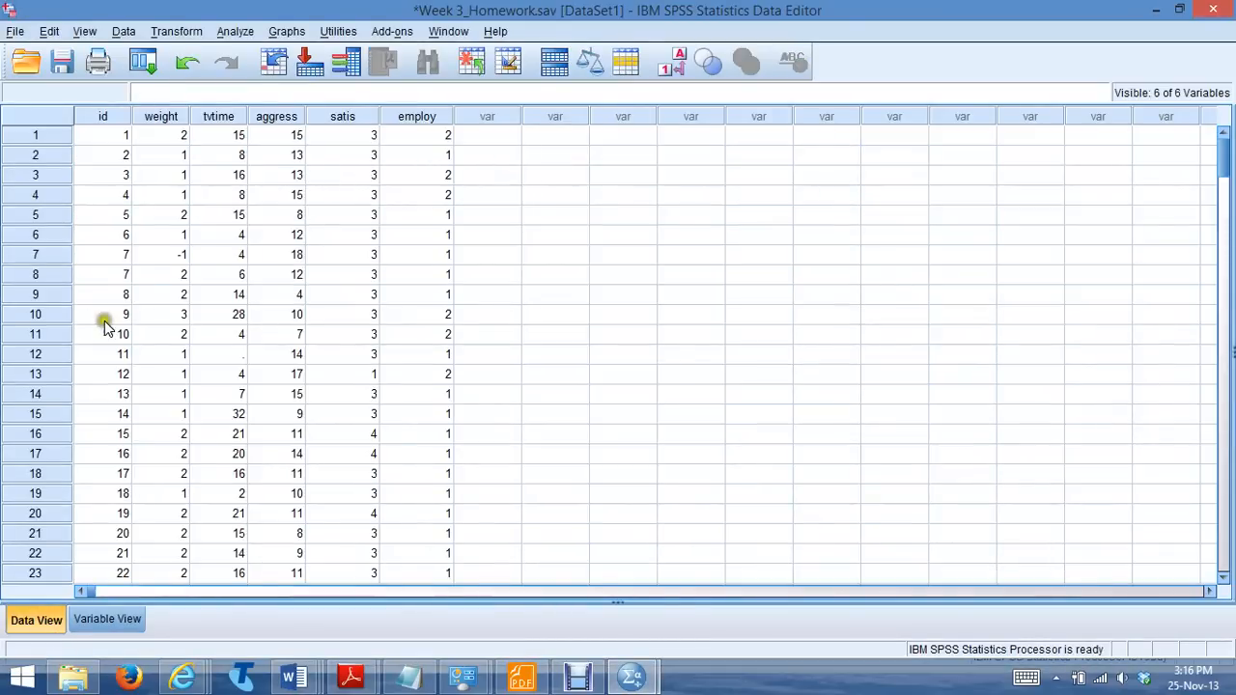
right_click(343, 117)
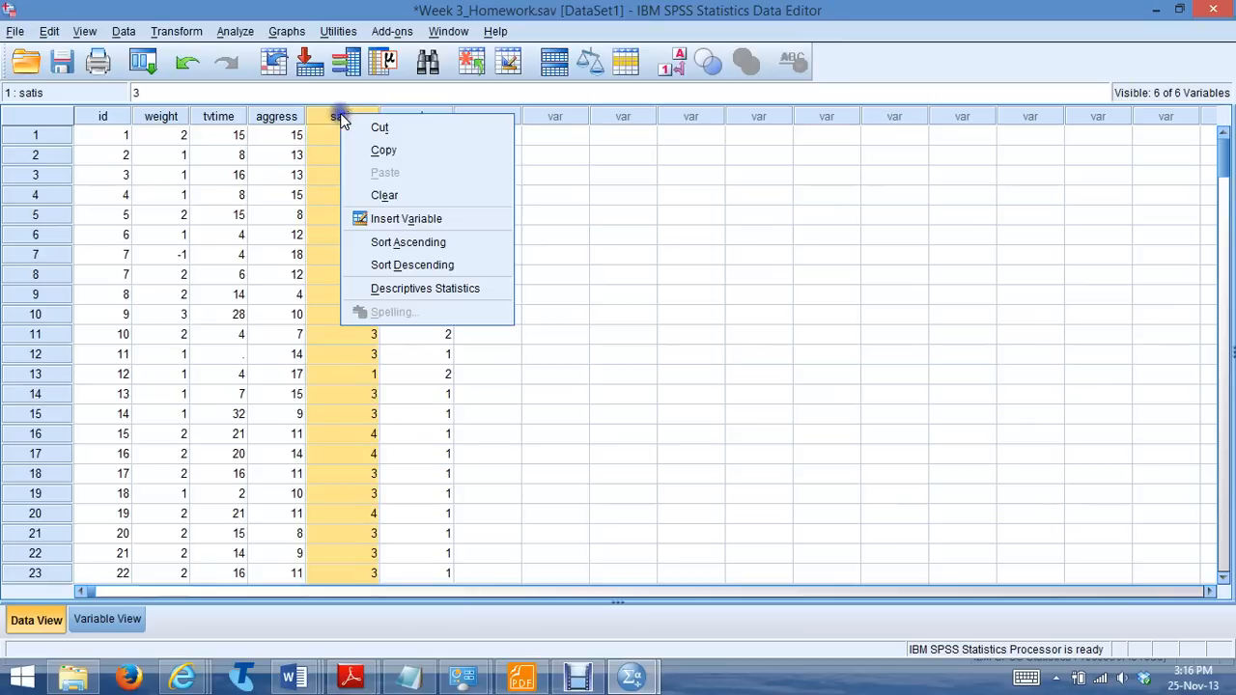
click(362, 262)
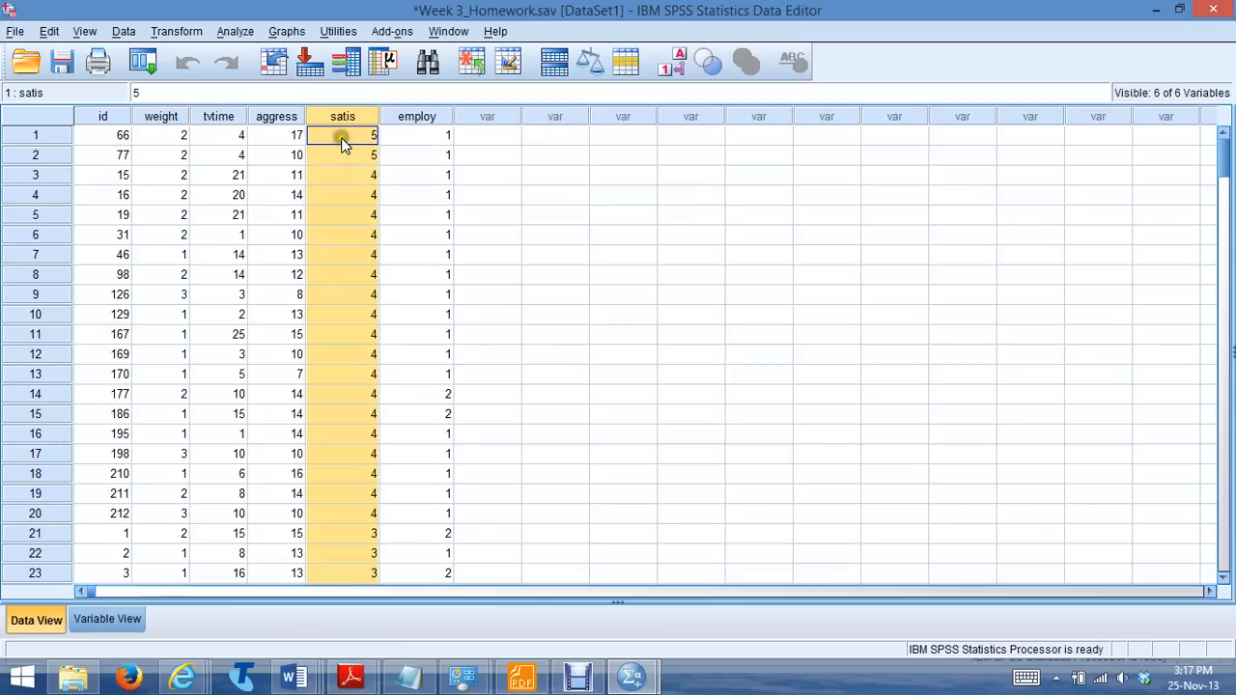
Check the out-of-range entries for Satis in the Word answer sheet and return to the SPSS dataset
click(289, 677)
click(689, 601)
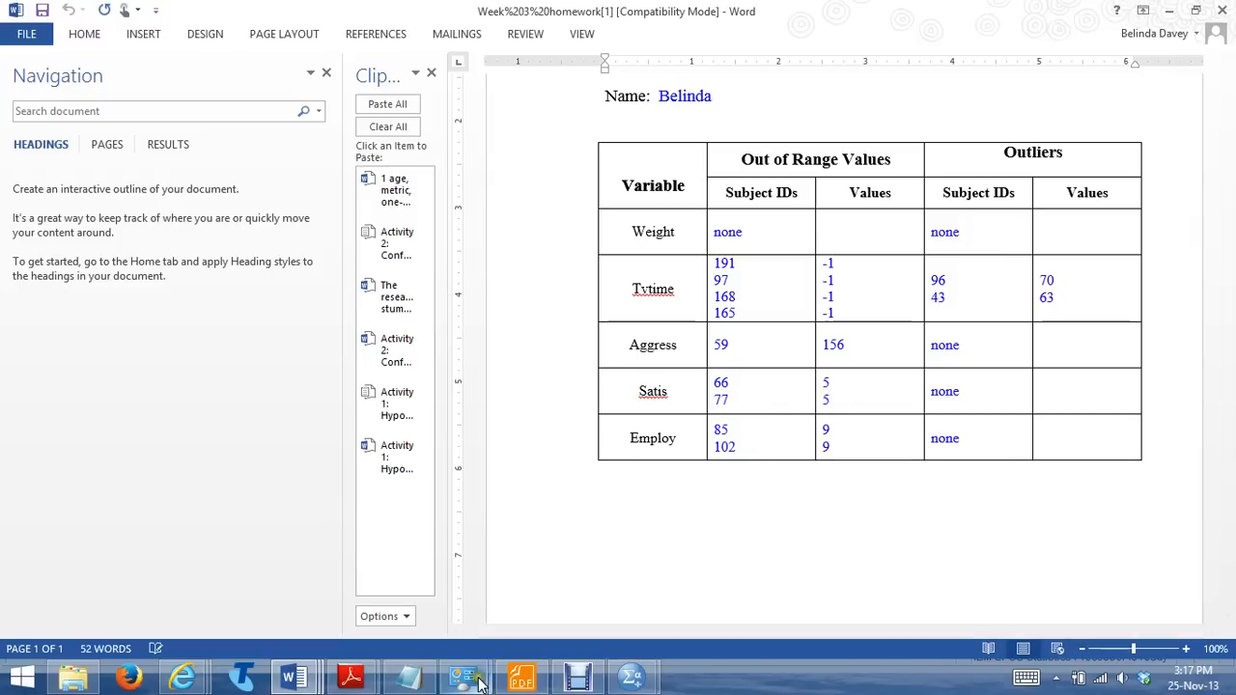
click(632, 678)
click(715, 588)
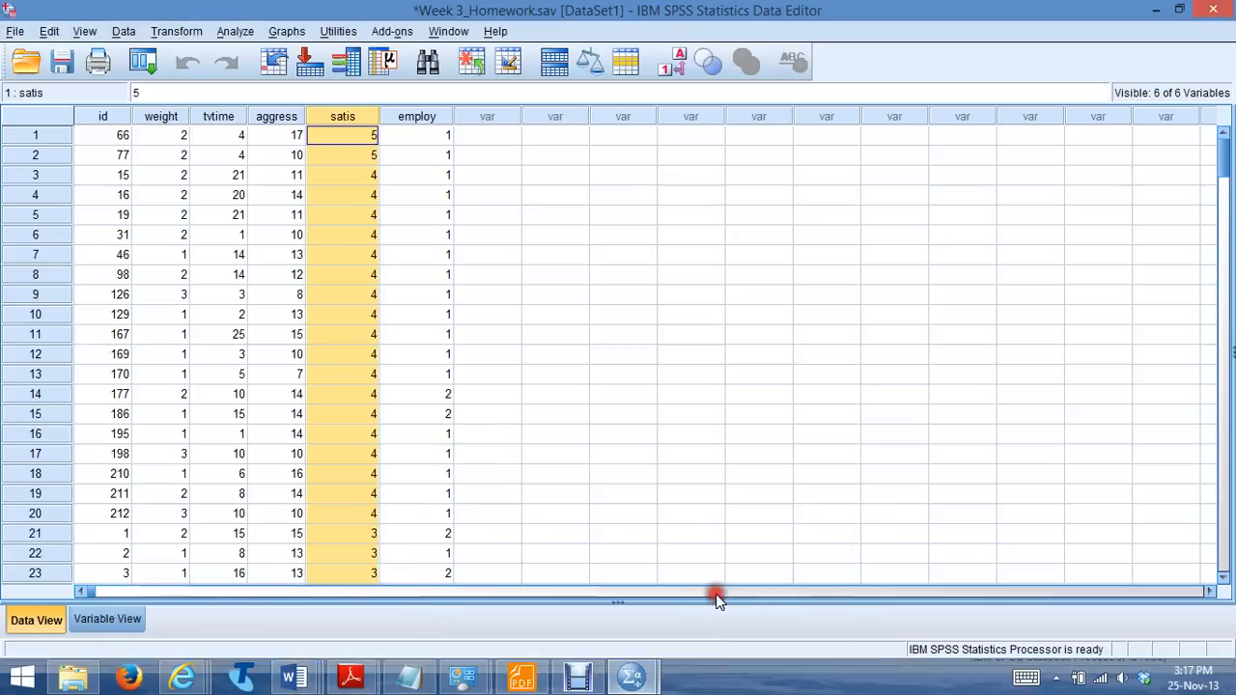
Define 9 as a discrete missing value for the satis variable
click(109, 621)
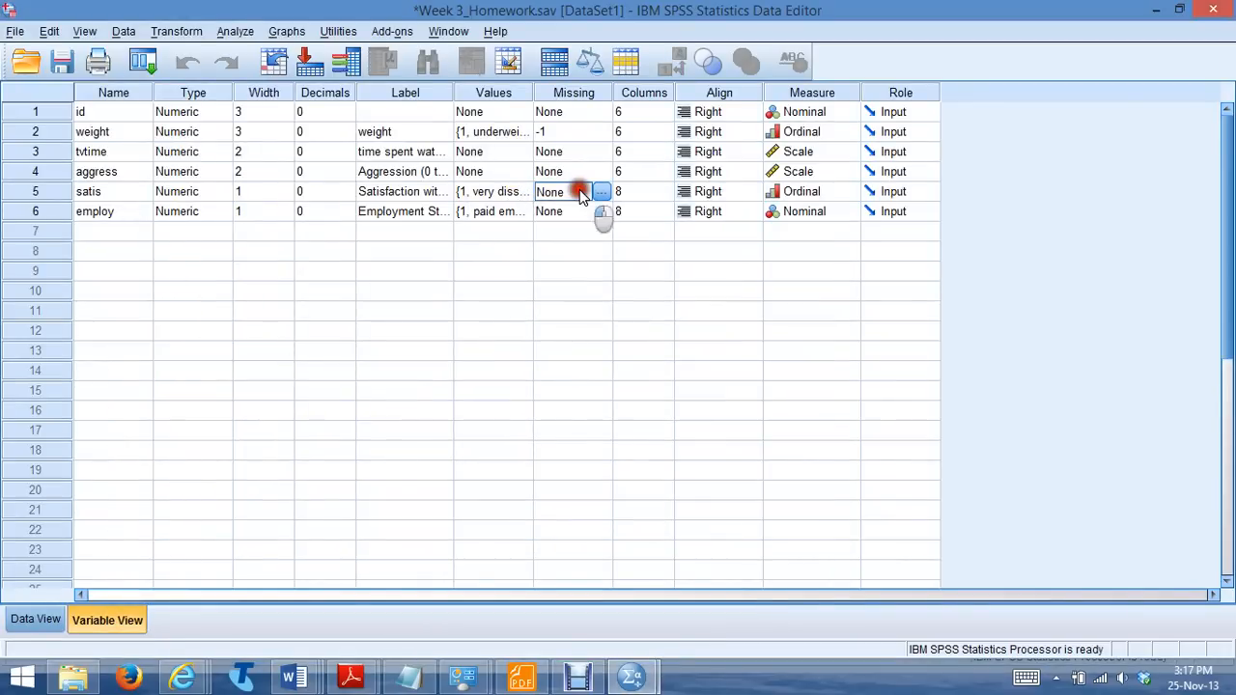
click(601, 191)
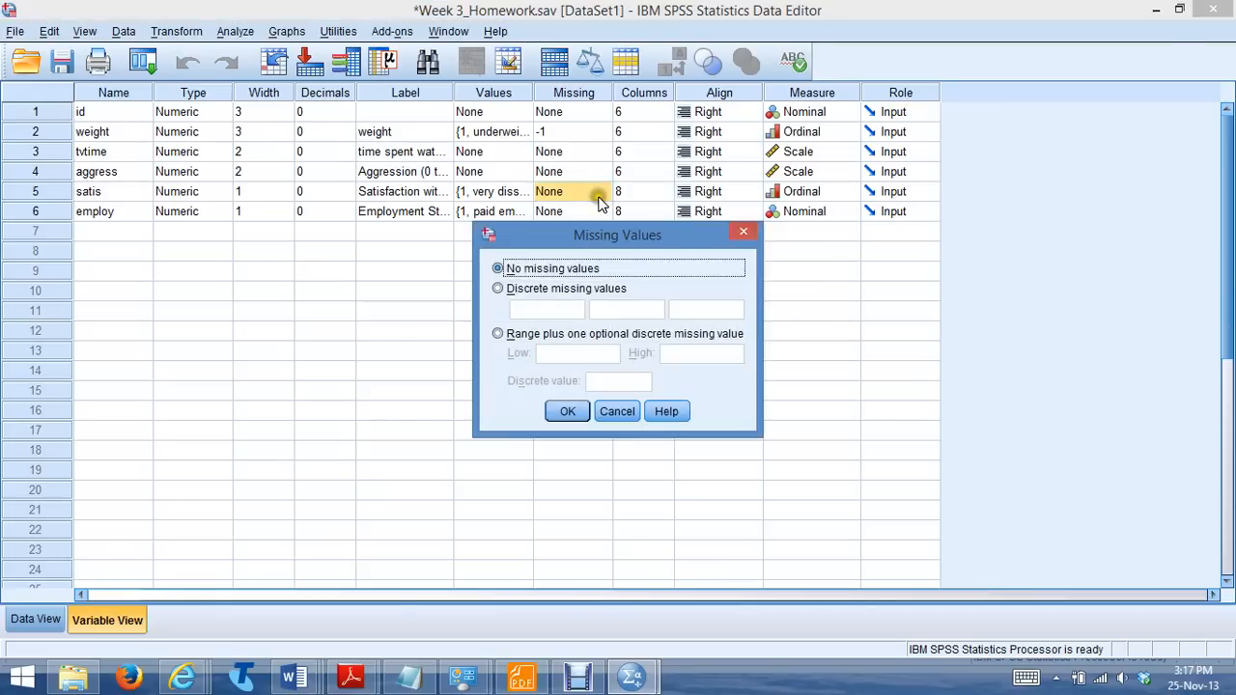
click(497, 288)
click(534, 307)
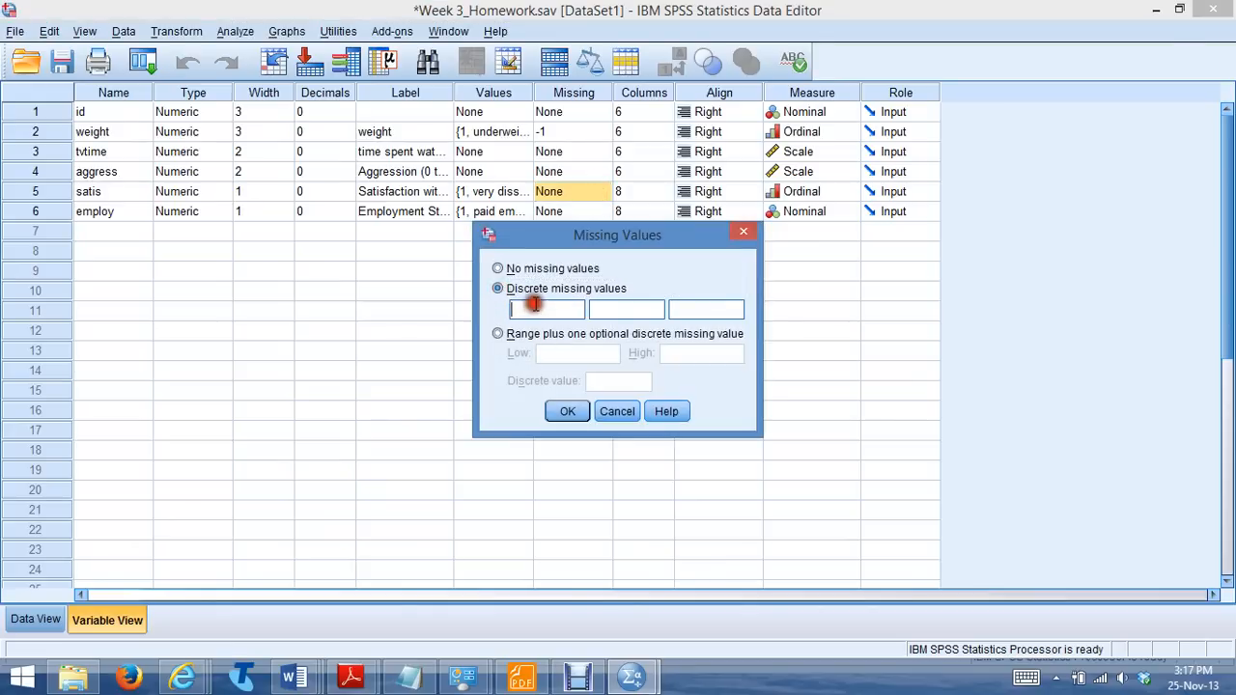
click(566, 412)
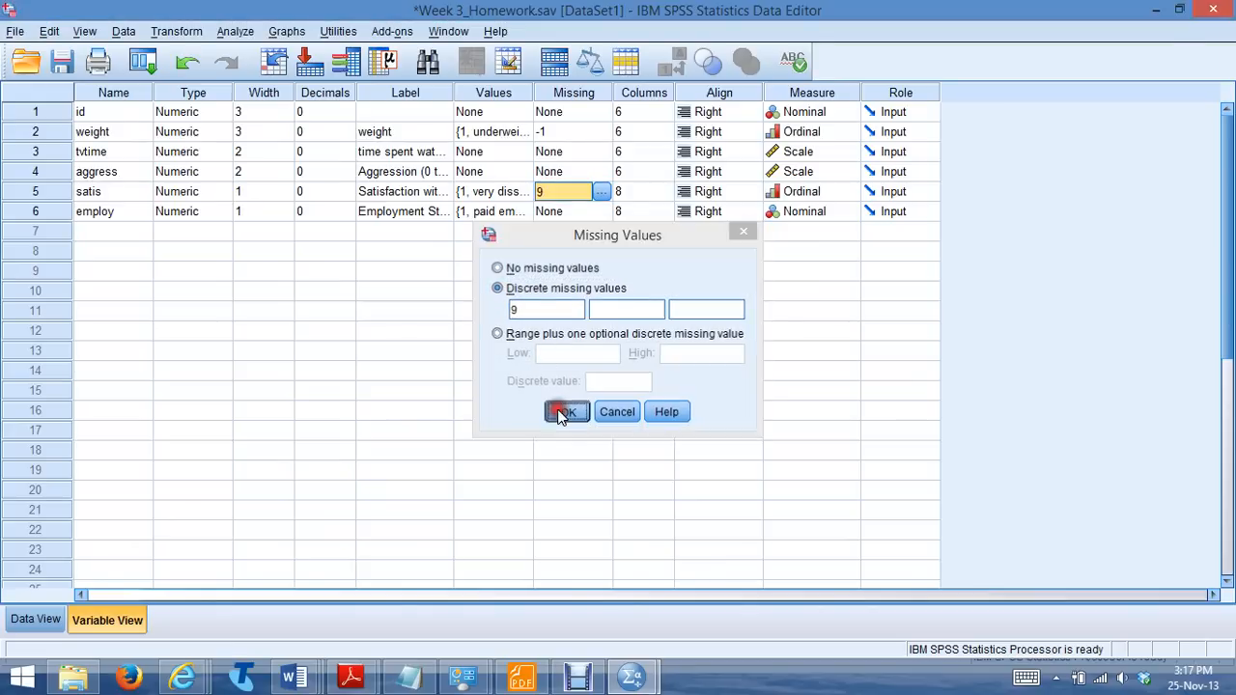
Replace the out-of-range satis values of subjects 66 and 77 with 9
click(35, 618)
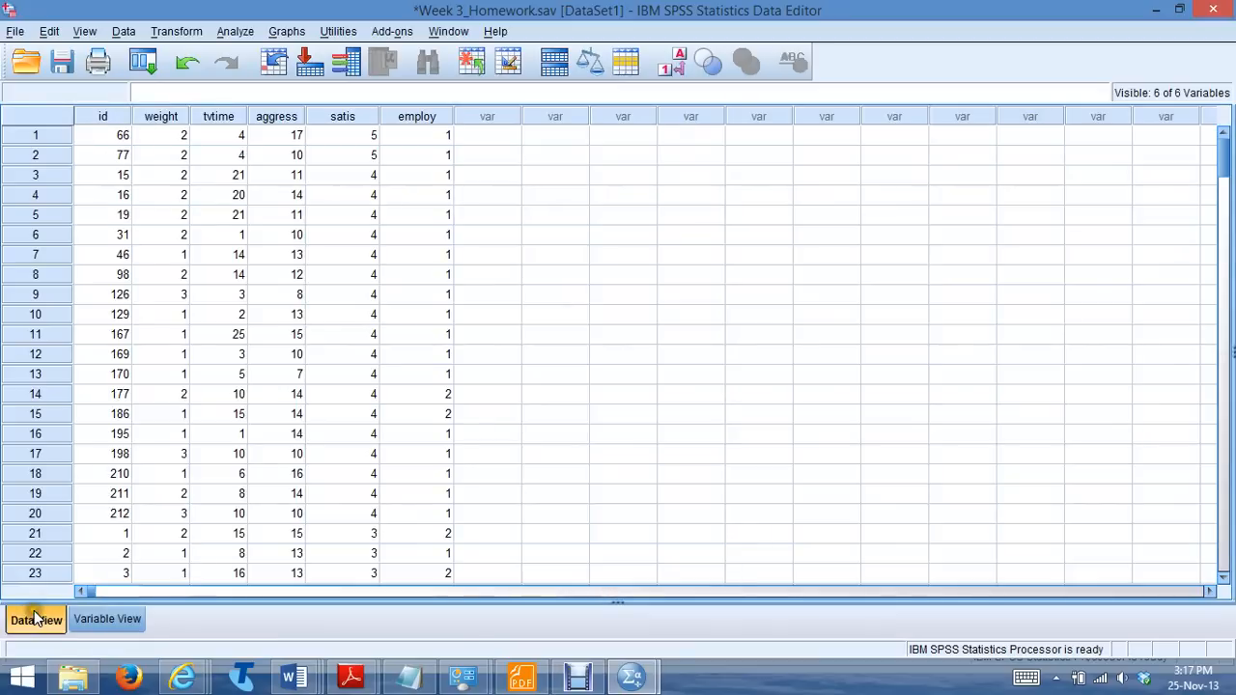
click(355, 137)
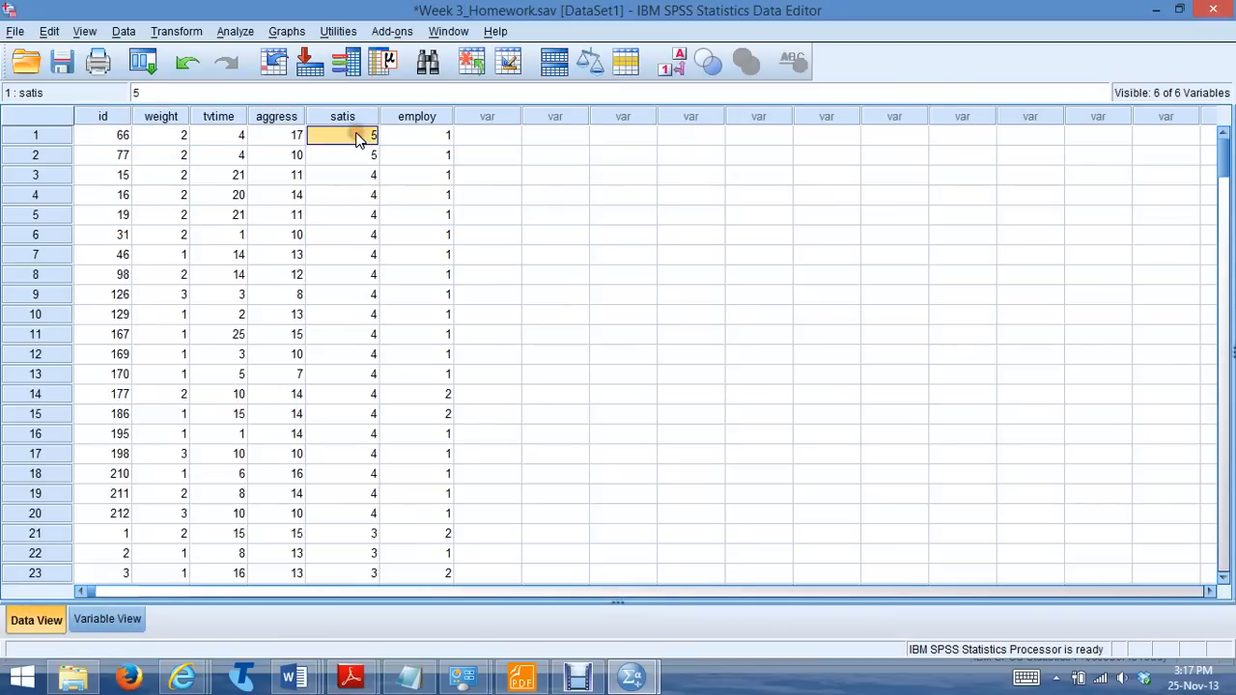
text(9)
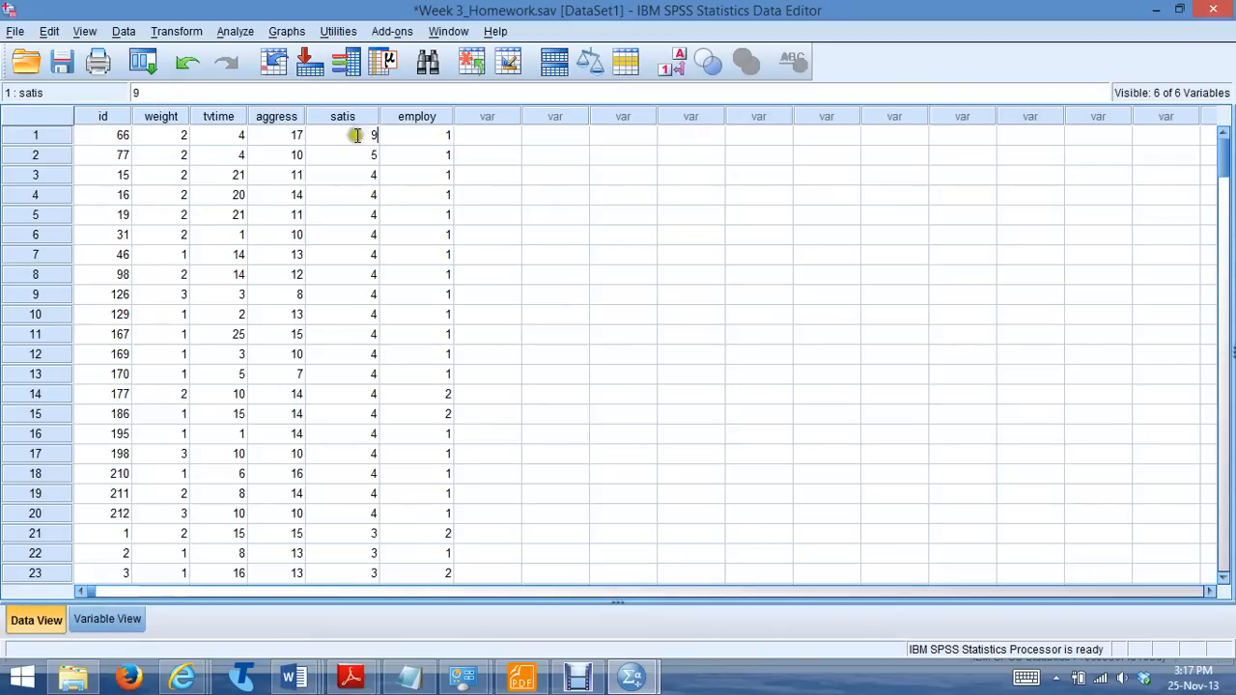
click(357, 157)
text(9)
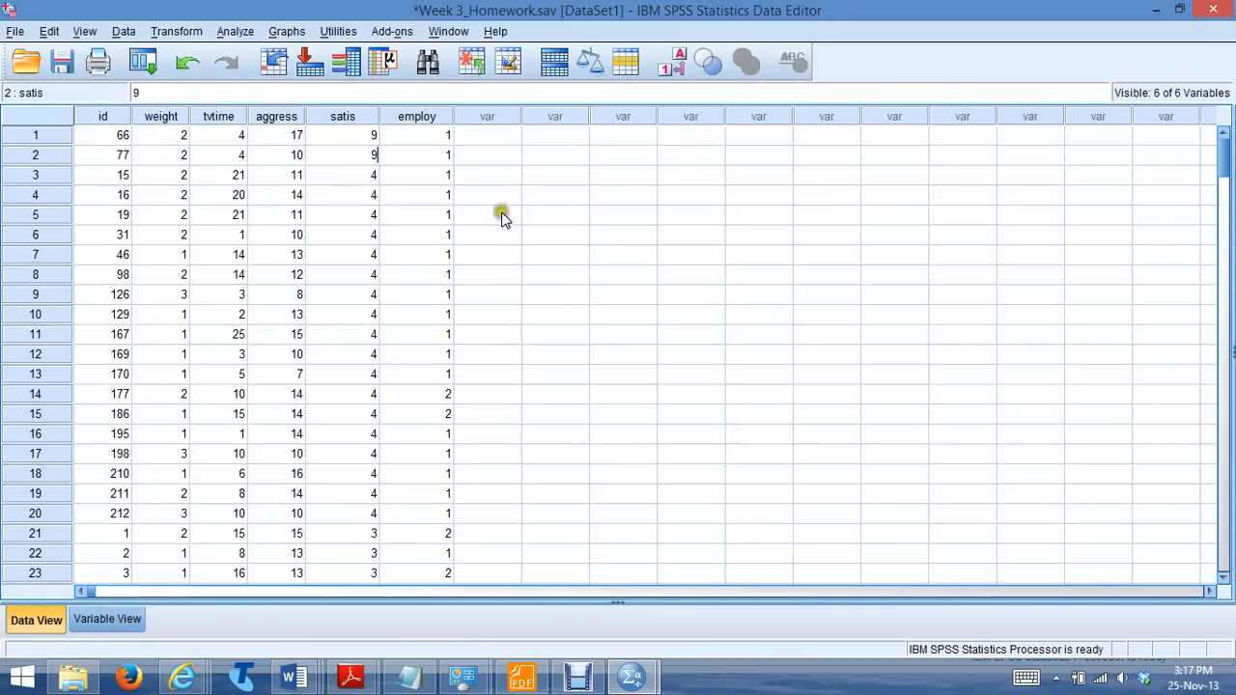
click(605, 252)
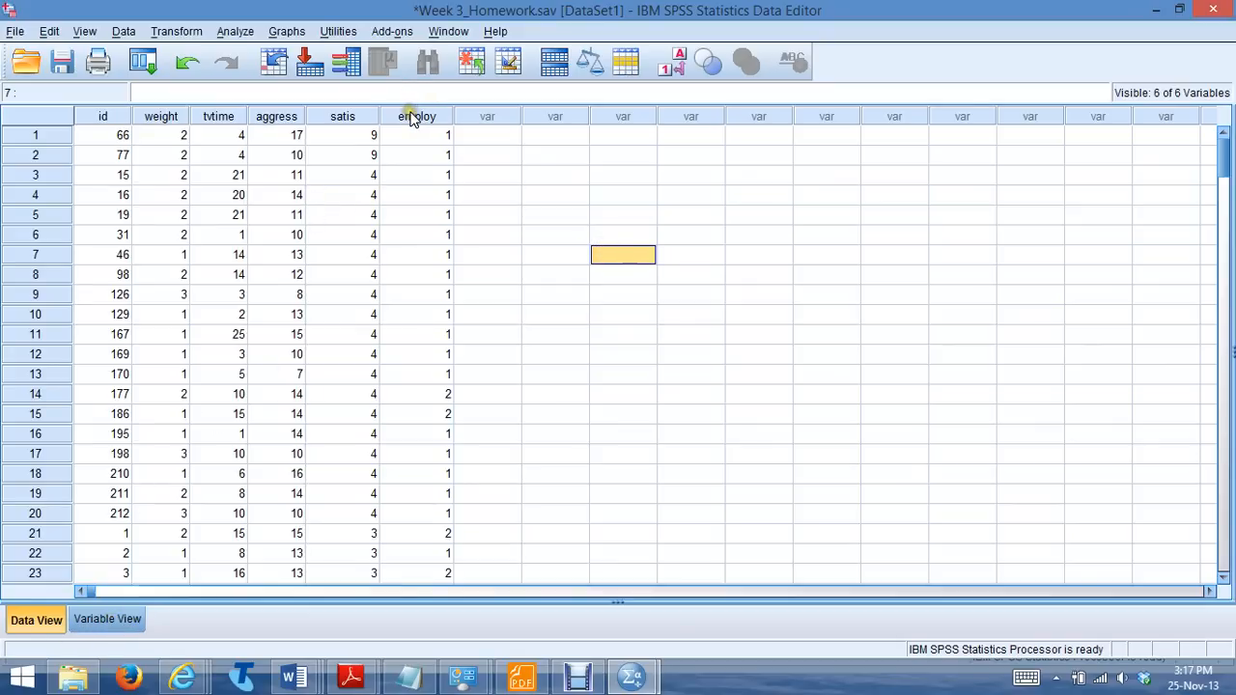
Sort the cases by satis in ascending order
right_click(344, 112)
click(378, 262)
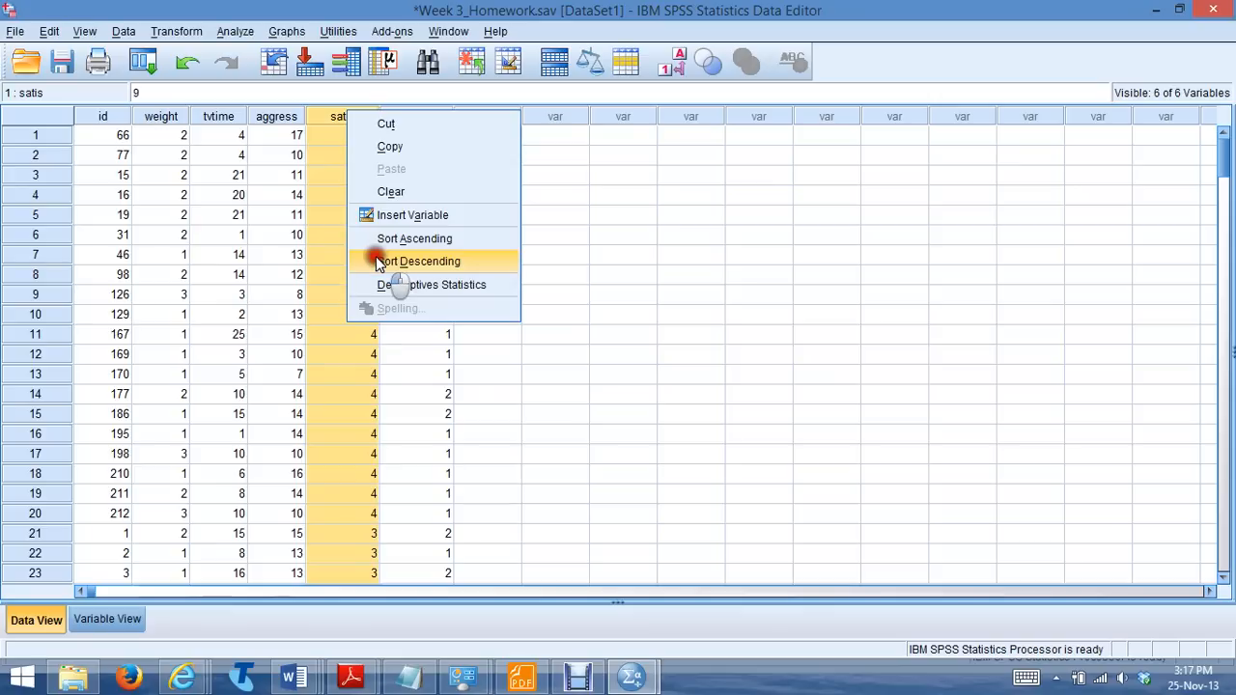
click(378, 239)
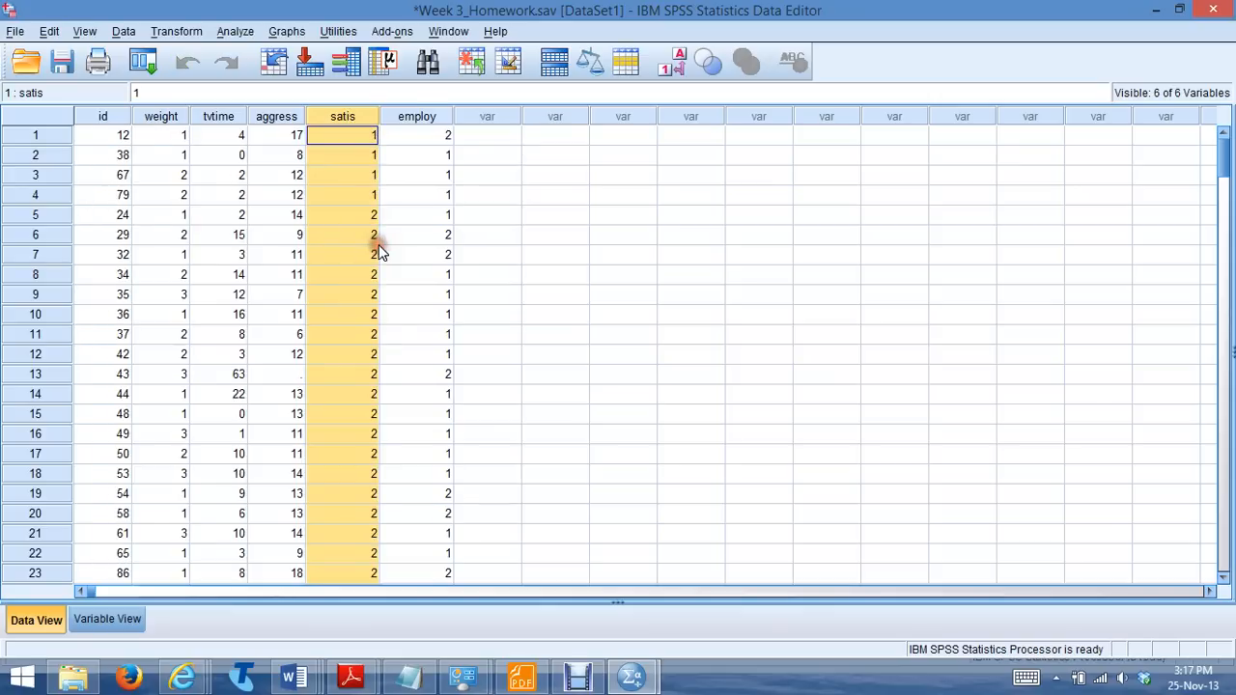
Sort the cases by employ in descending order and identify the subject IDs with out-of-range values
right_click(415, 116)
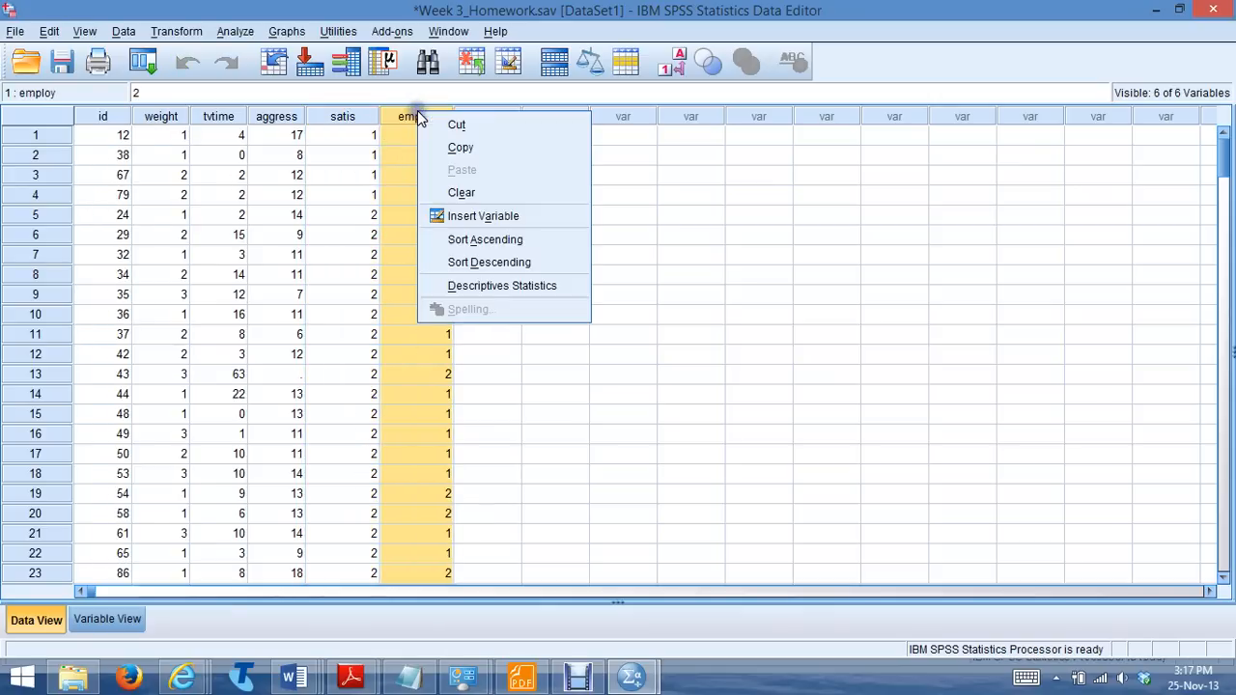
click(449, 258)
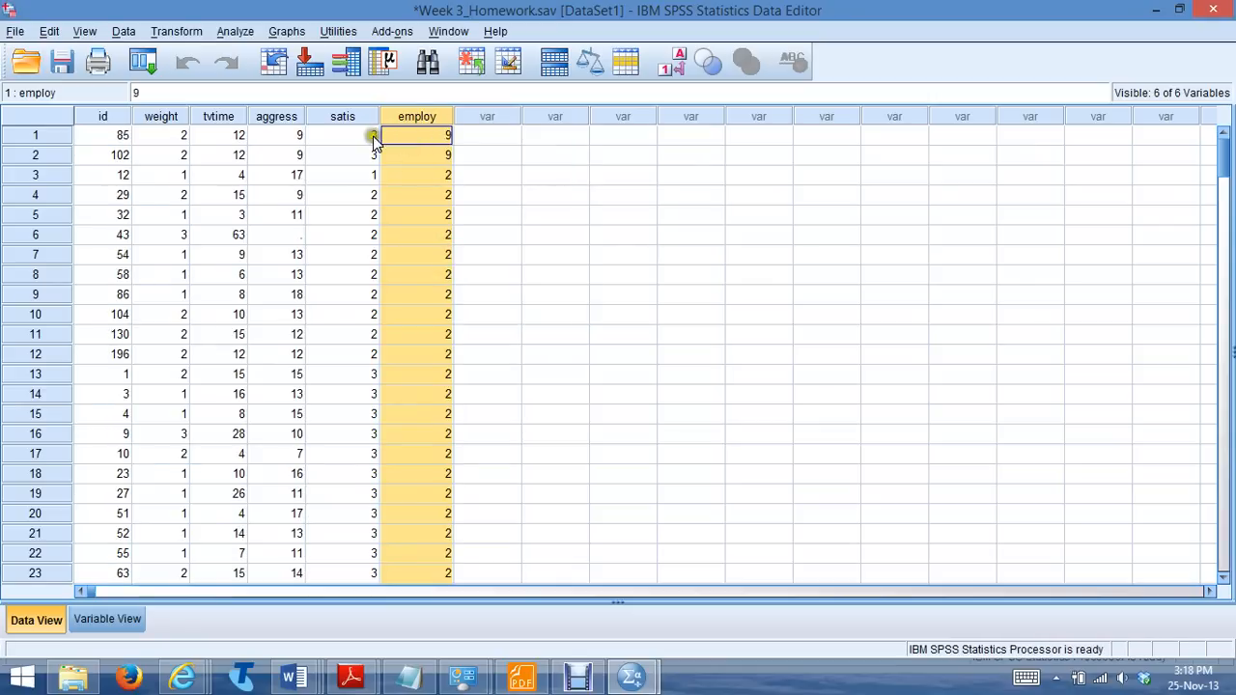
click(123, 137)
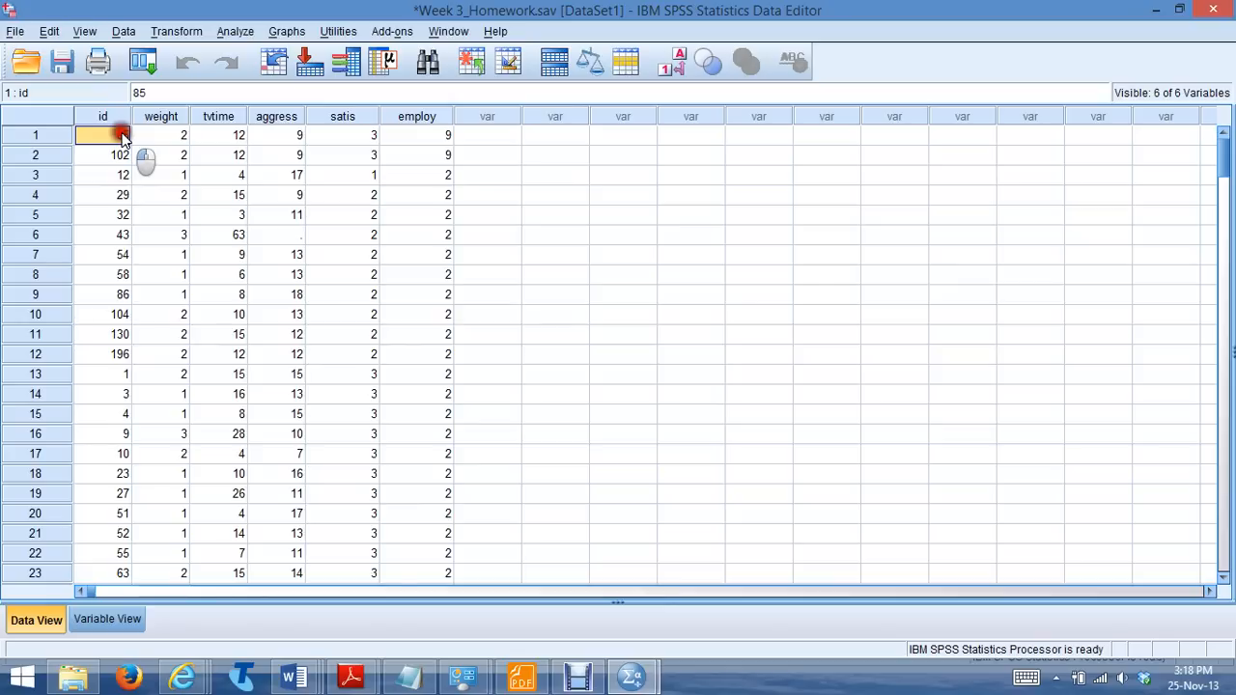
click(123, 159)
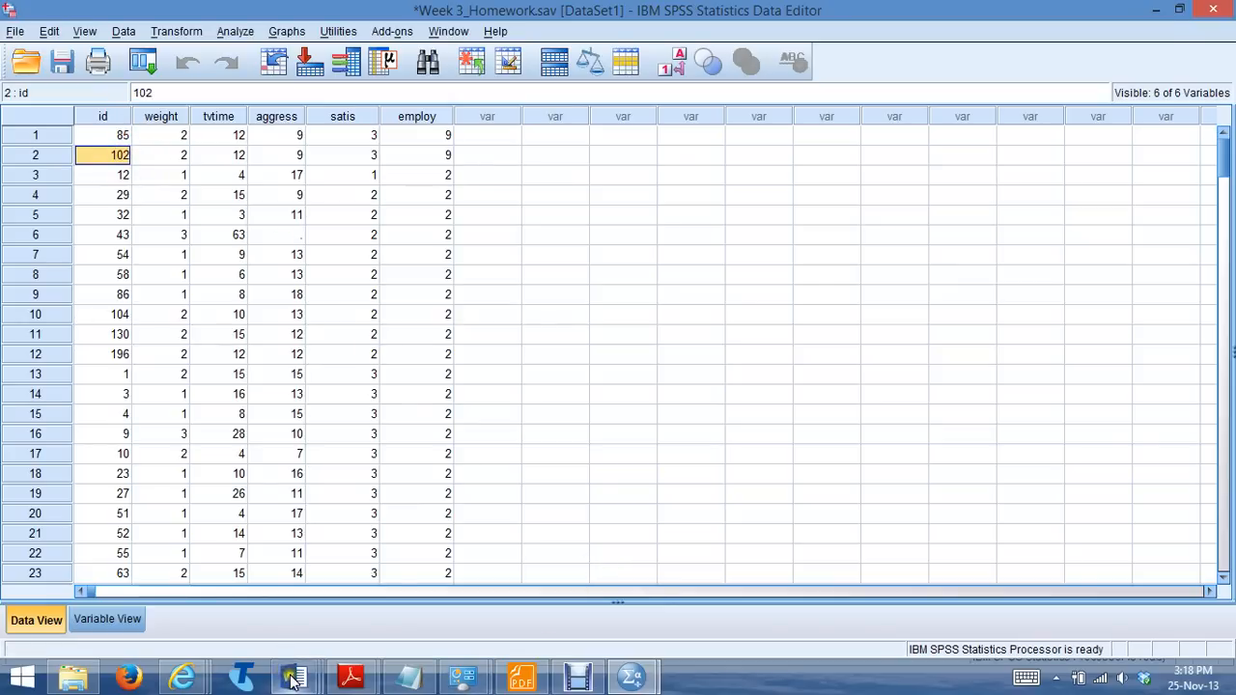
Check the out-of-range entries for Employ in the Word answer sheet and return to the SPSS dataset
mouse_move(290, 673)
click(711, 575)
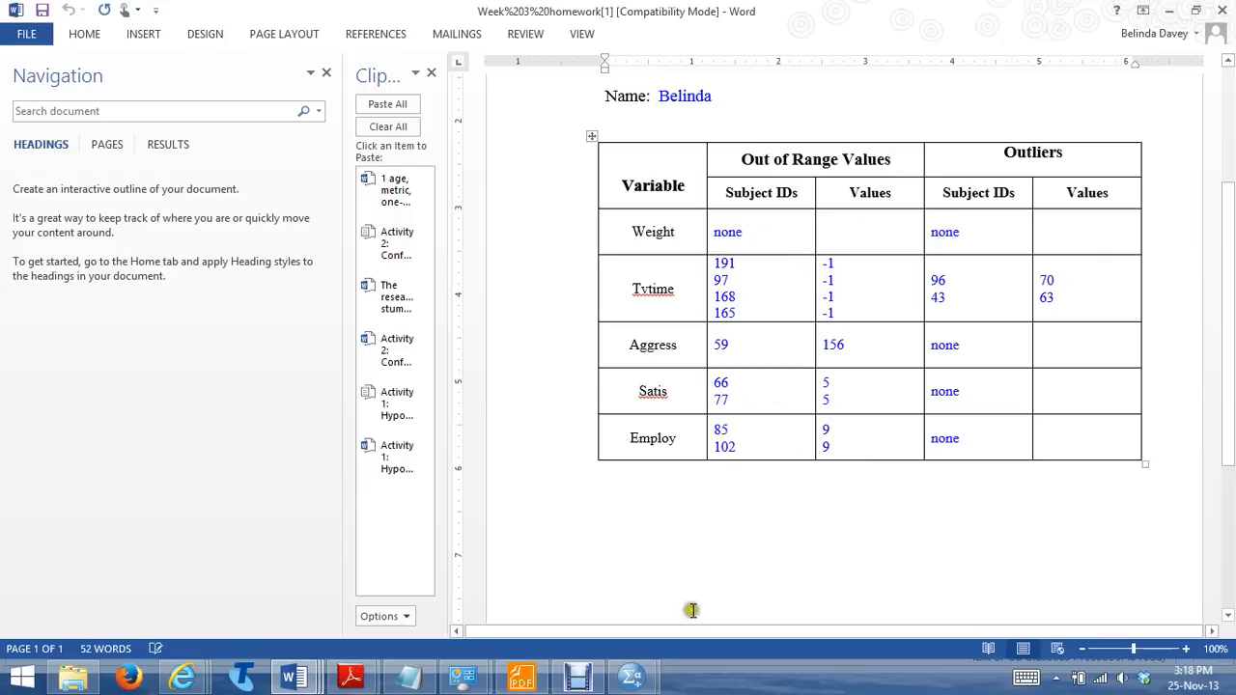
click(645, 666)
click(717, 596)
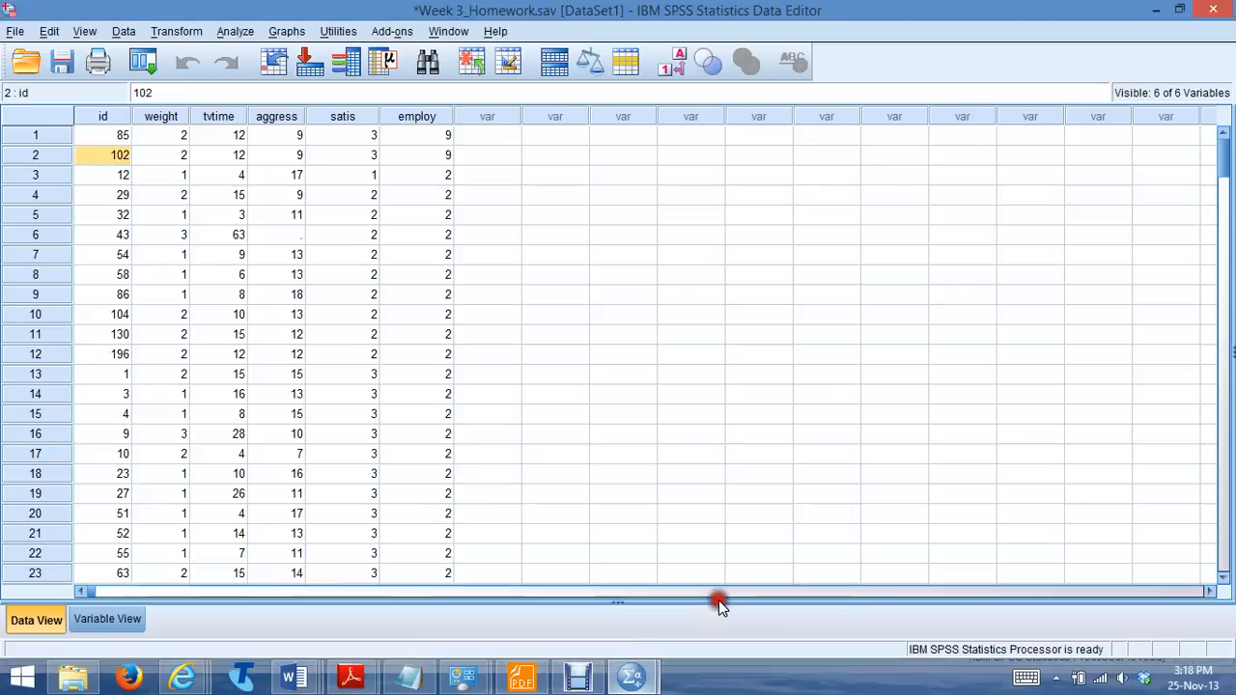
Define 9 as a discrete missing value for the employ variable
click(126, 623)
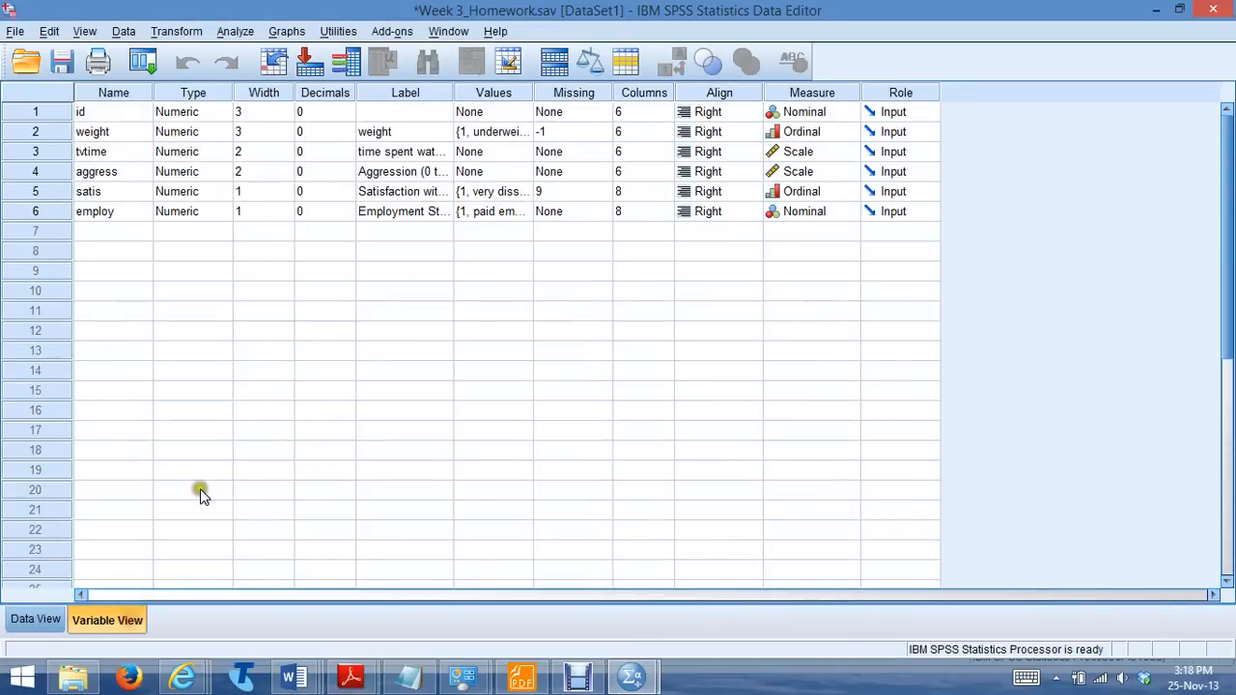
click(579, 211)
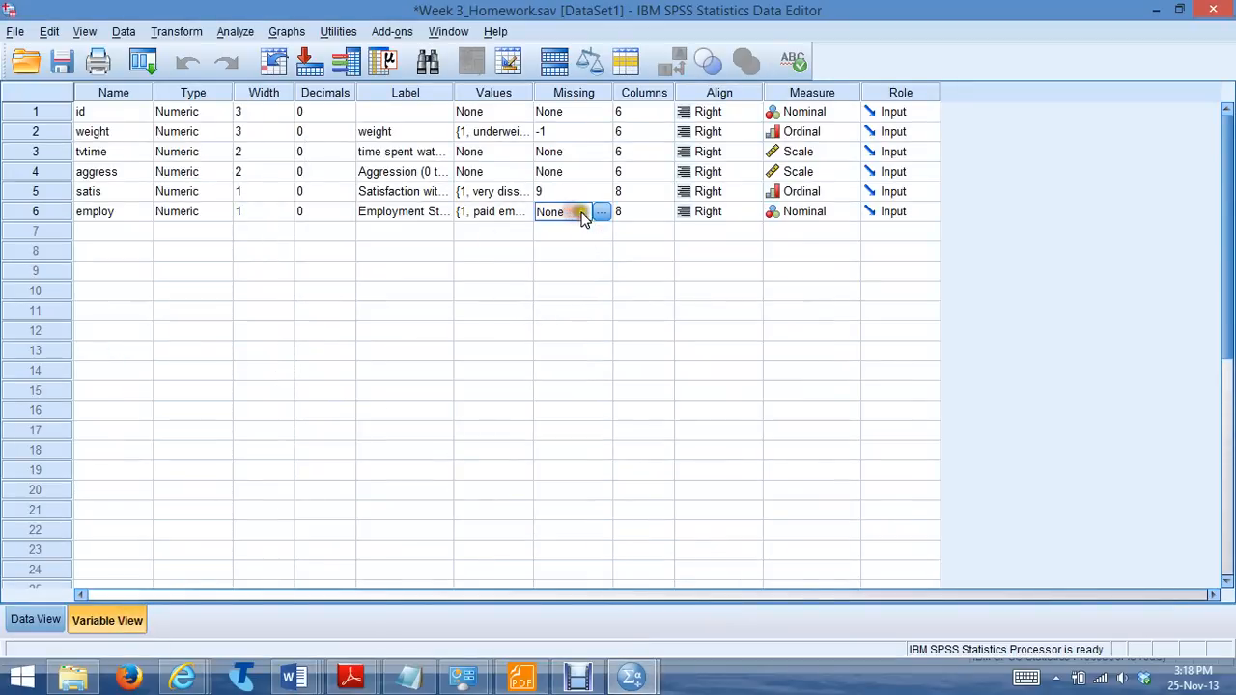
click(601, 211)
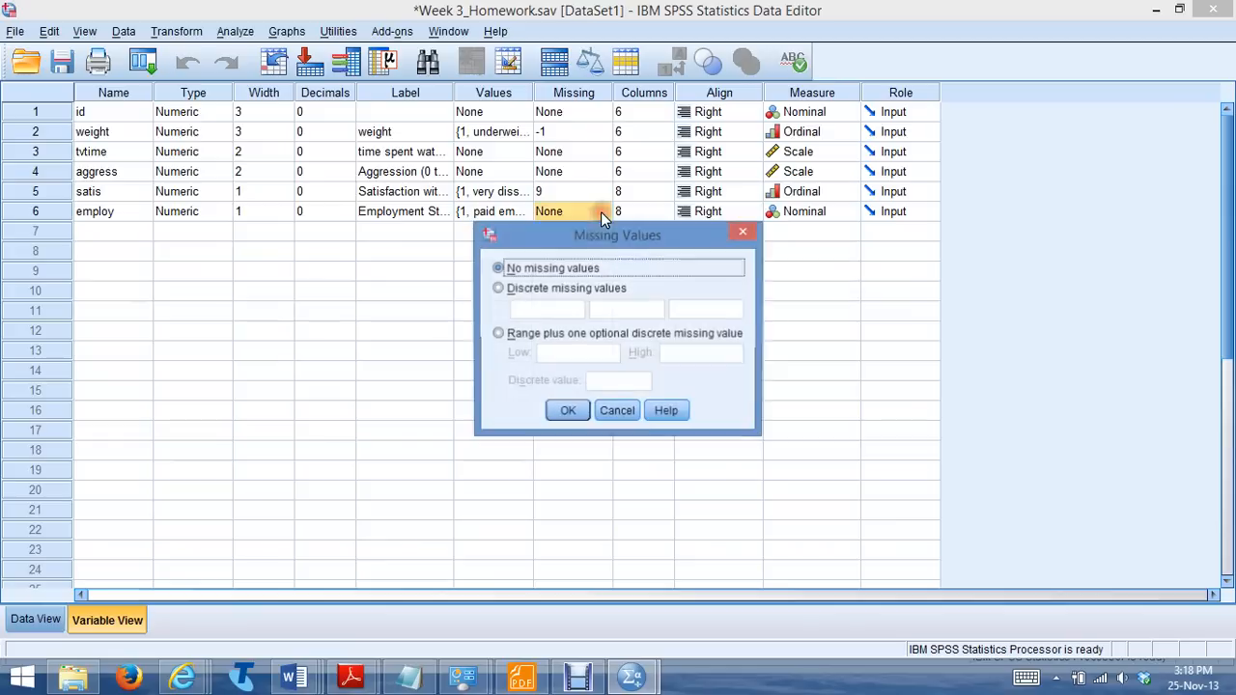
click(497, 287)
click(519, 307)
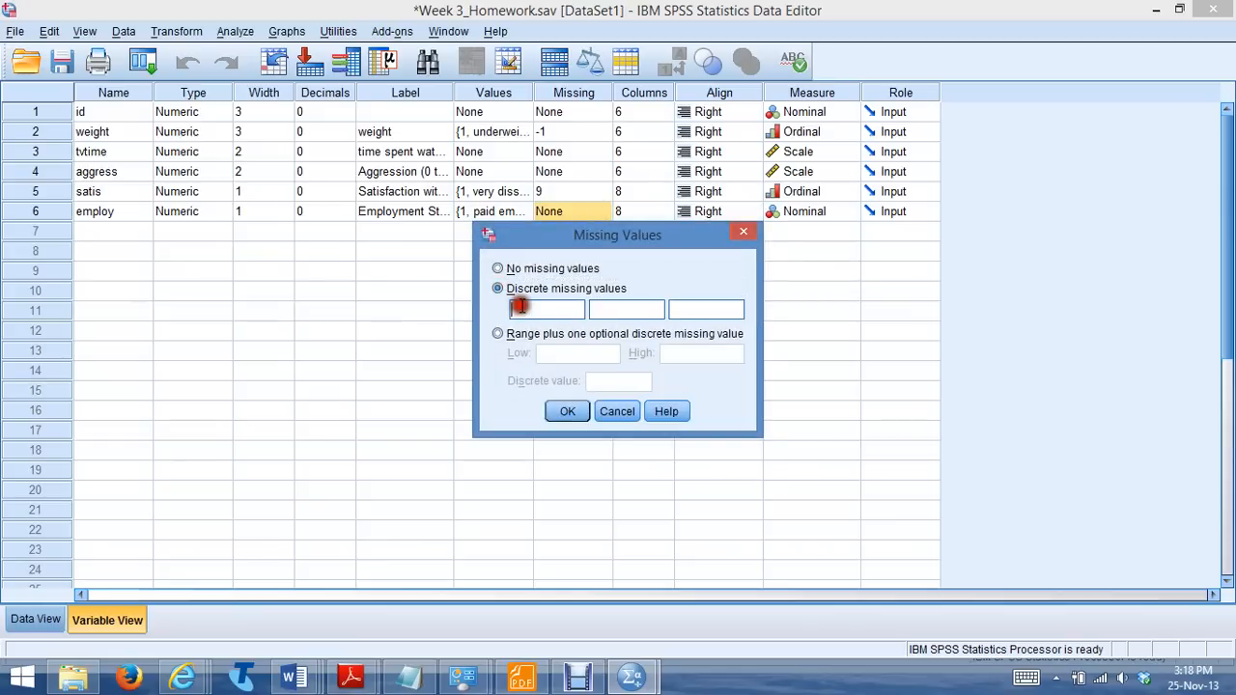
click(570, 413)
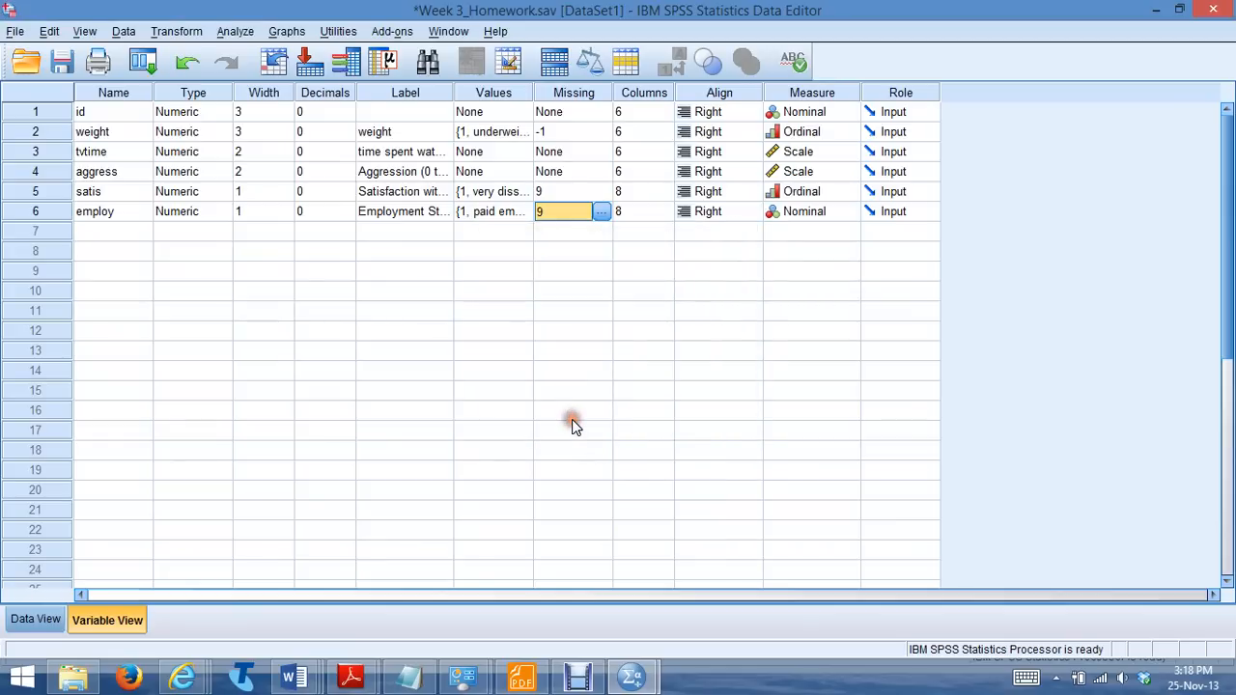
click(630, 682)
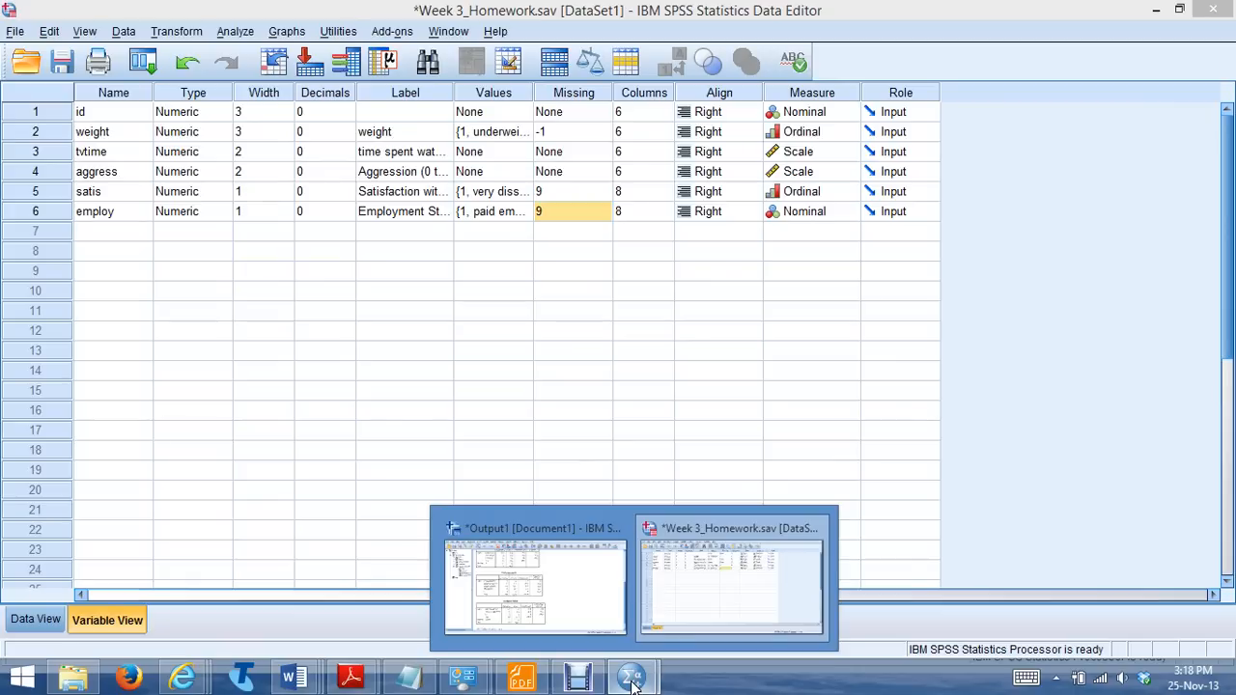
Return to the dataset's case values and sort the cases by employ in ascending order
click(734, 590)
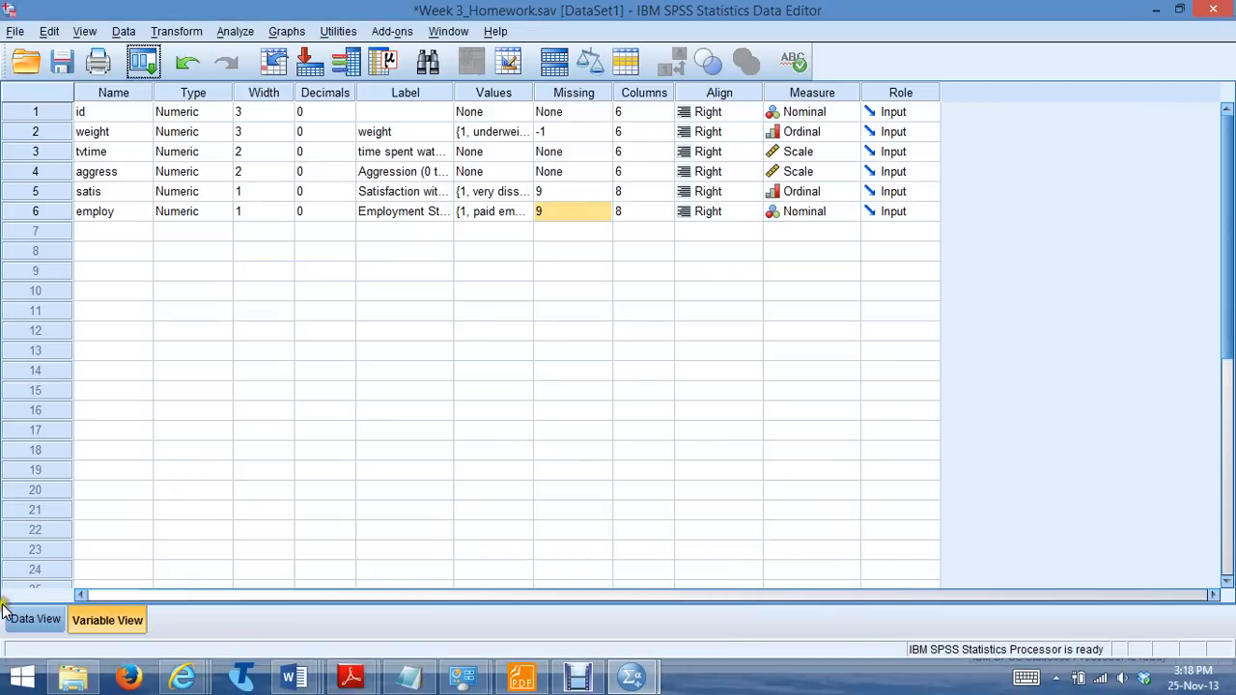
click(29, 620)
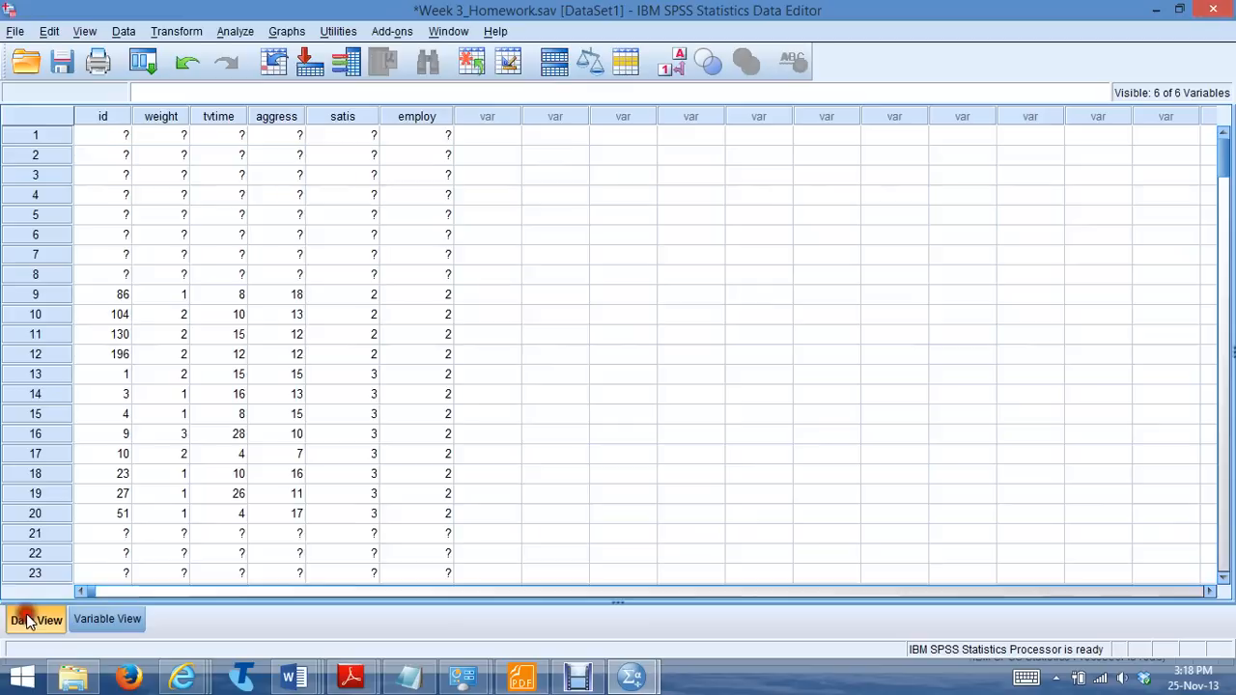
right_click(429, 126)
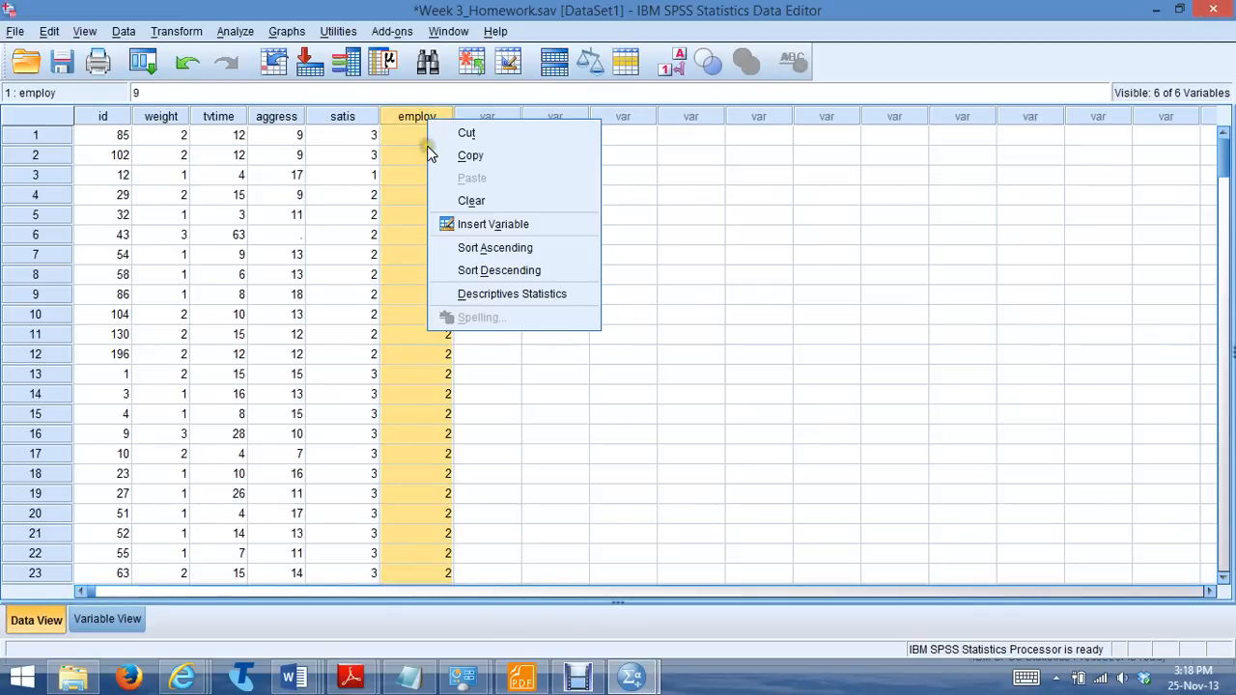
click(463, 251)
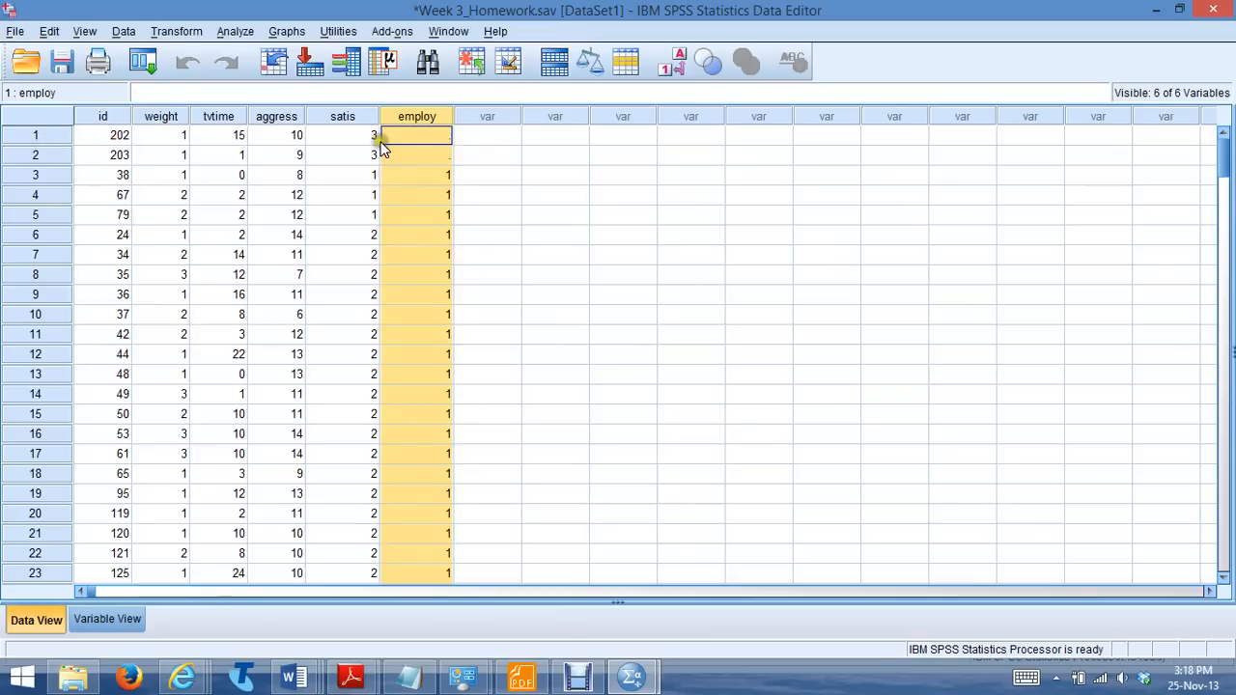
Enter the missing-value code 9 in the blank employ cells of the first two cases
text(9)
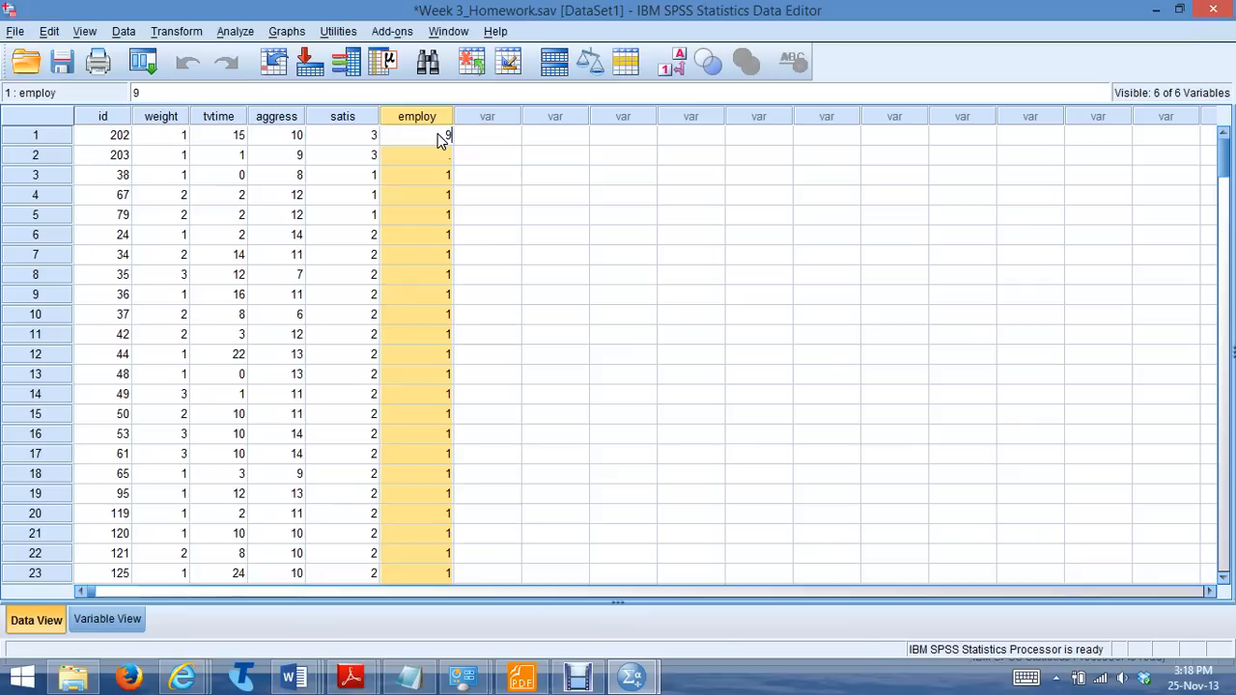
click(437, 157)
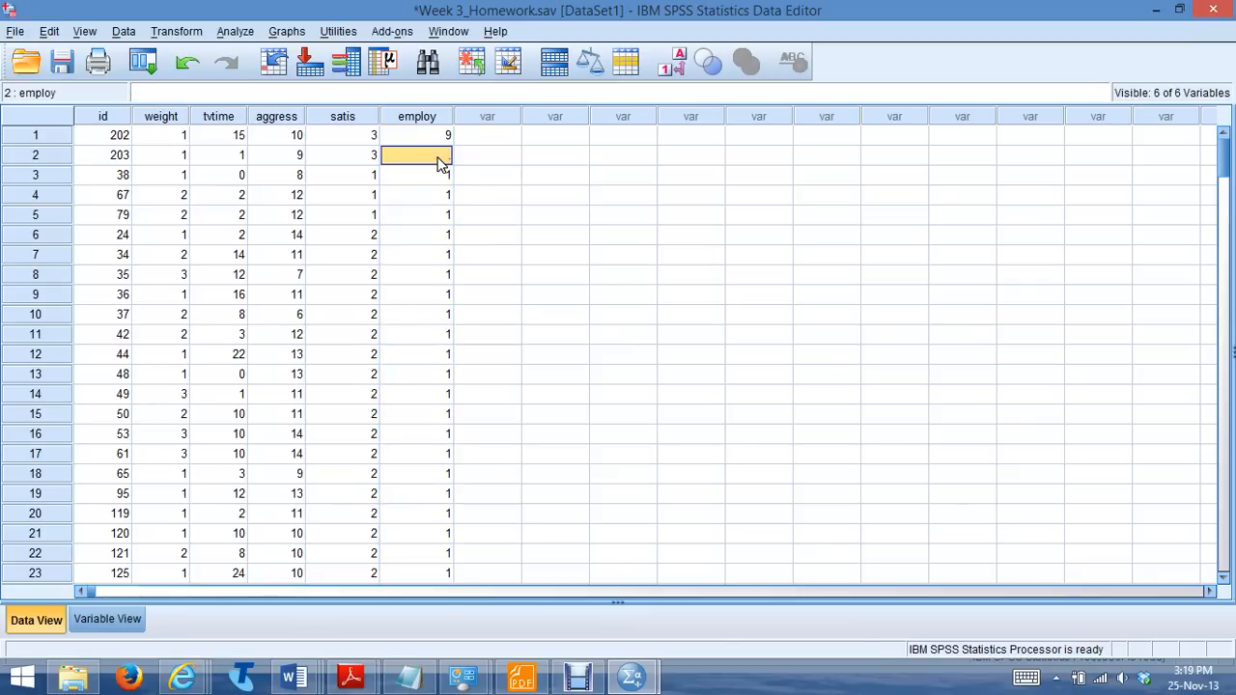
text(9)
click(526, 216)
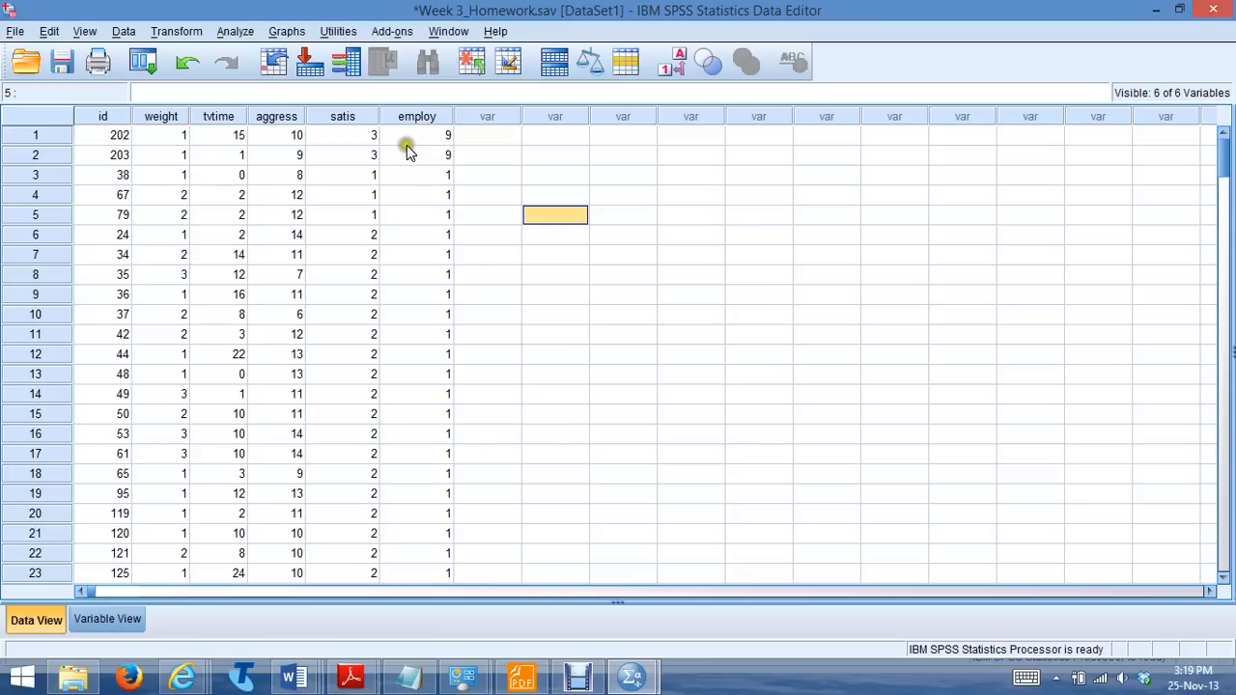
Run Descriptives on time spent watching TV/week and Aggression (0 to 20), and examine their minimum and maximum values
click(108, 621)
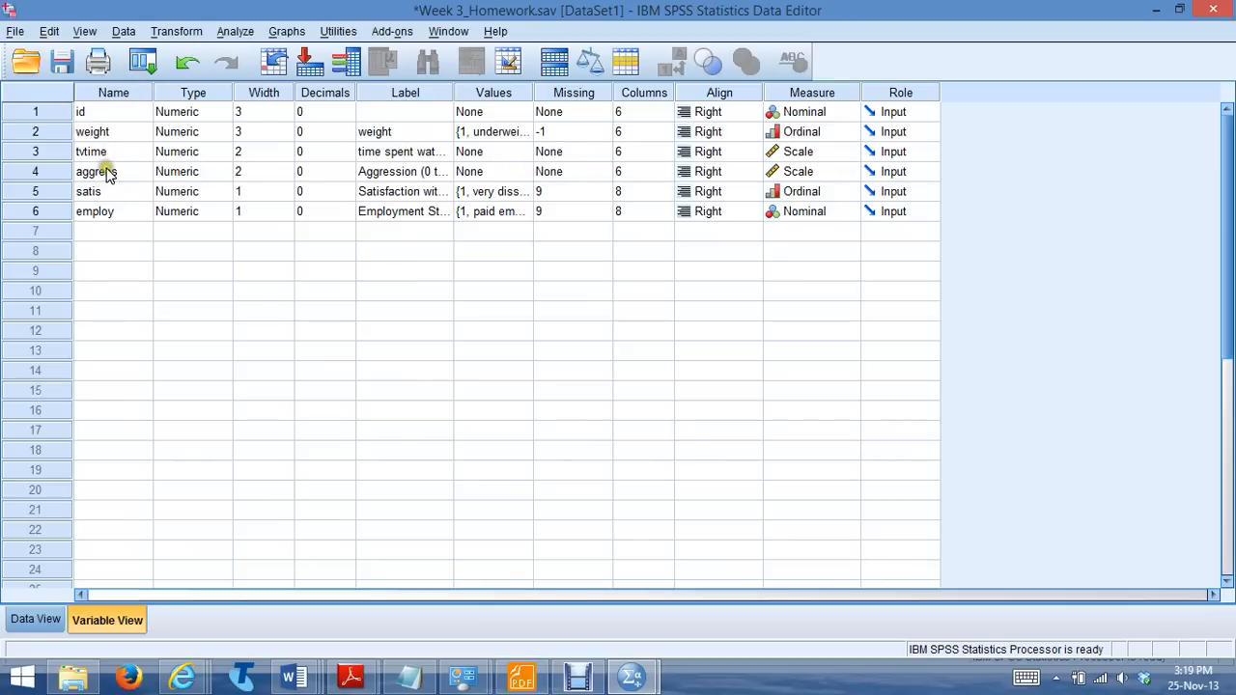
click(289, 31)
click(235, 34)
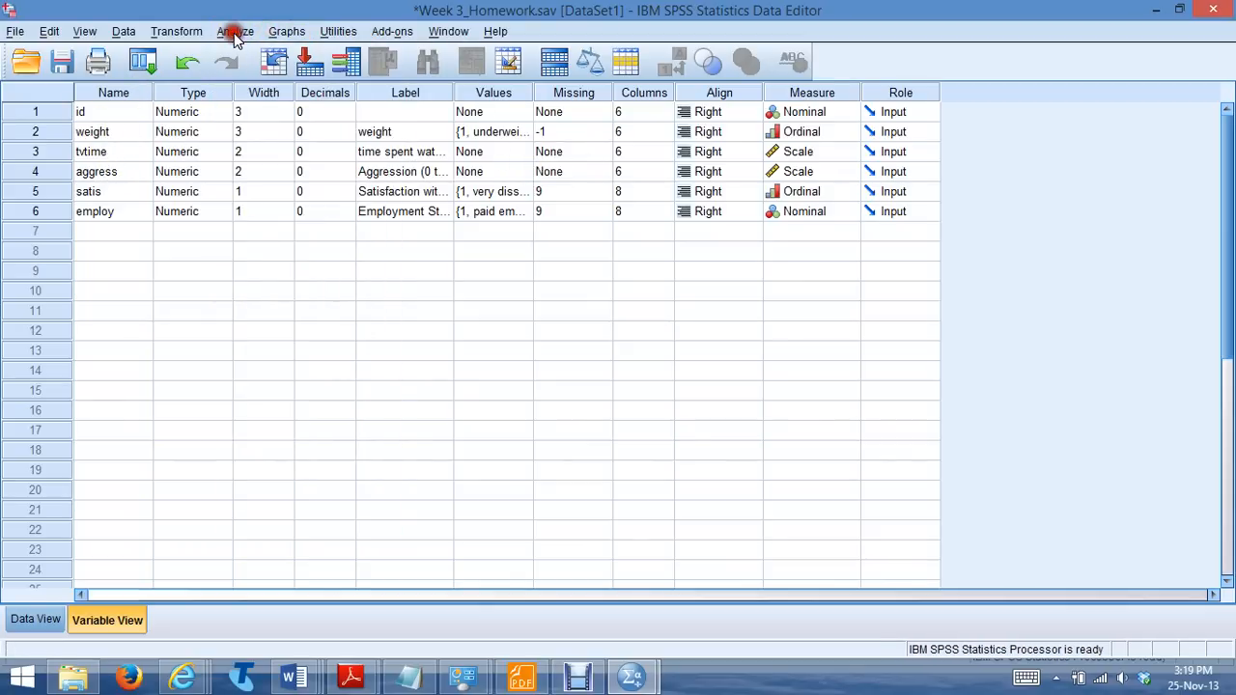
click(234, 32)
mouse_move(243, 75)
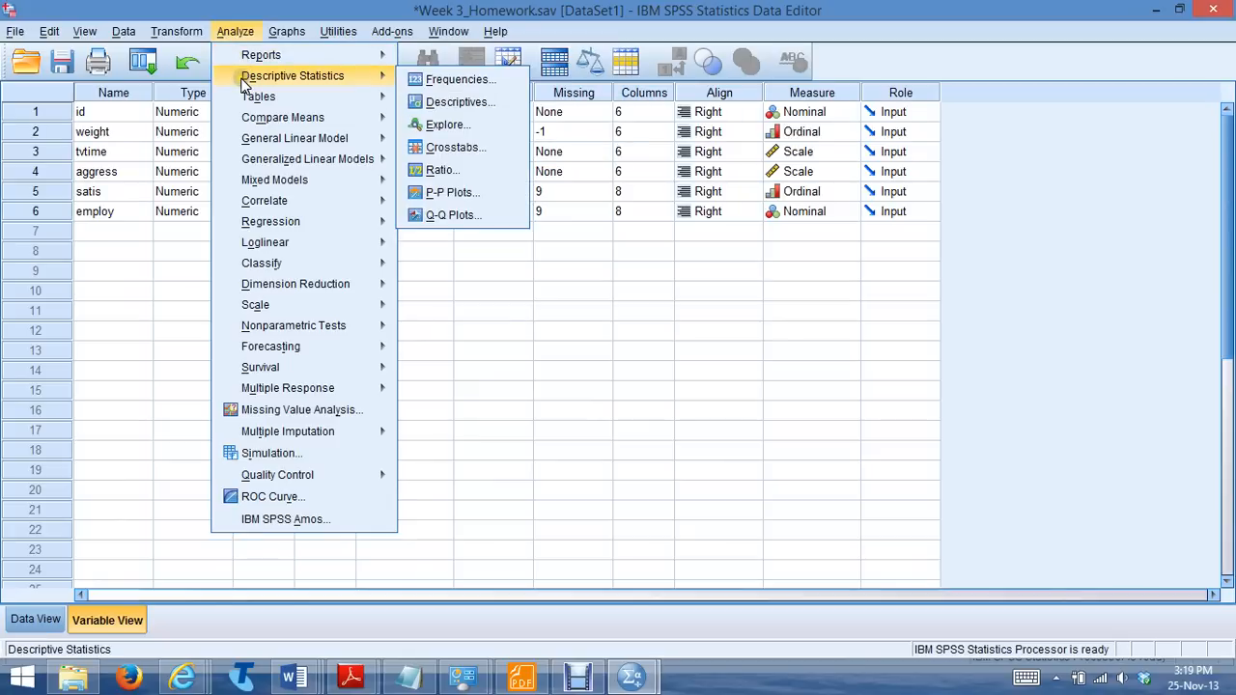
click(469, 104)
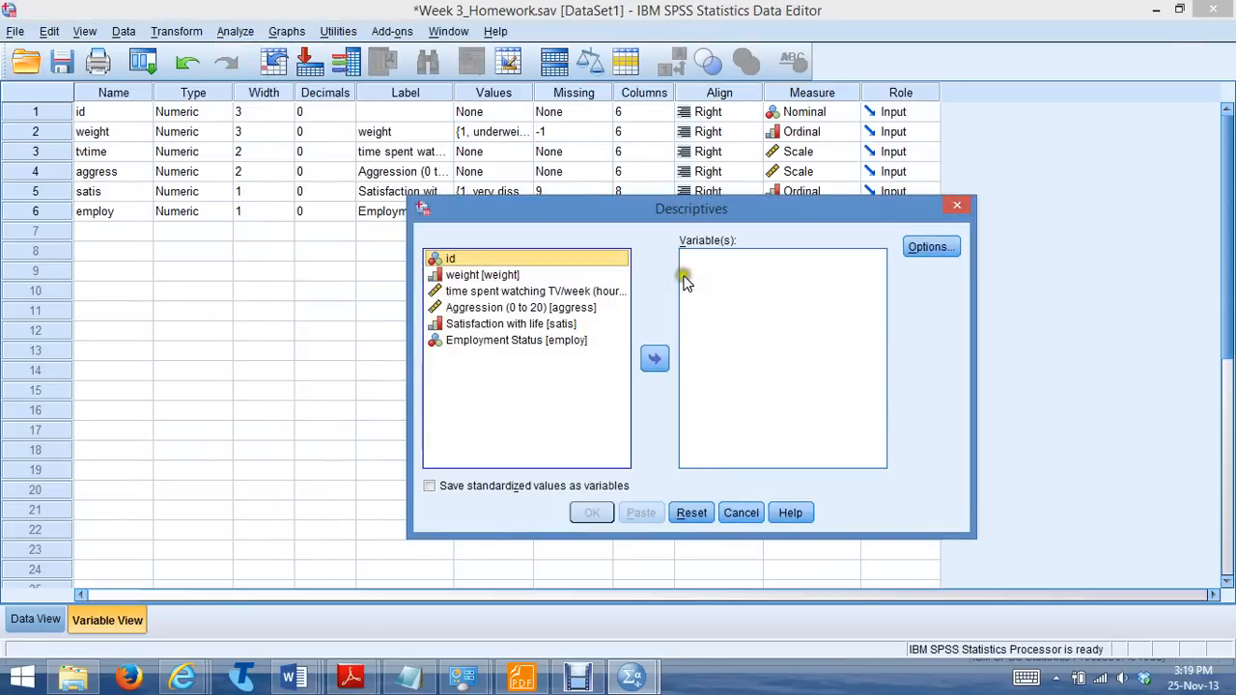
click(550, 307)
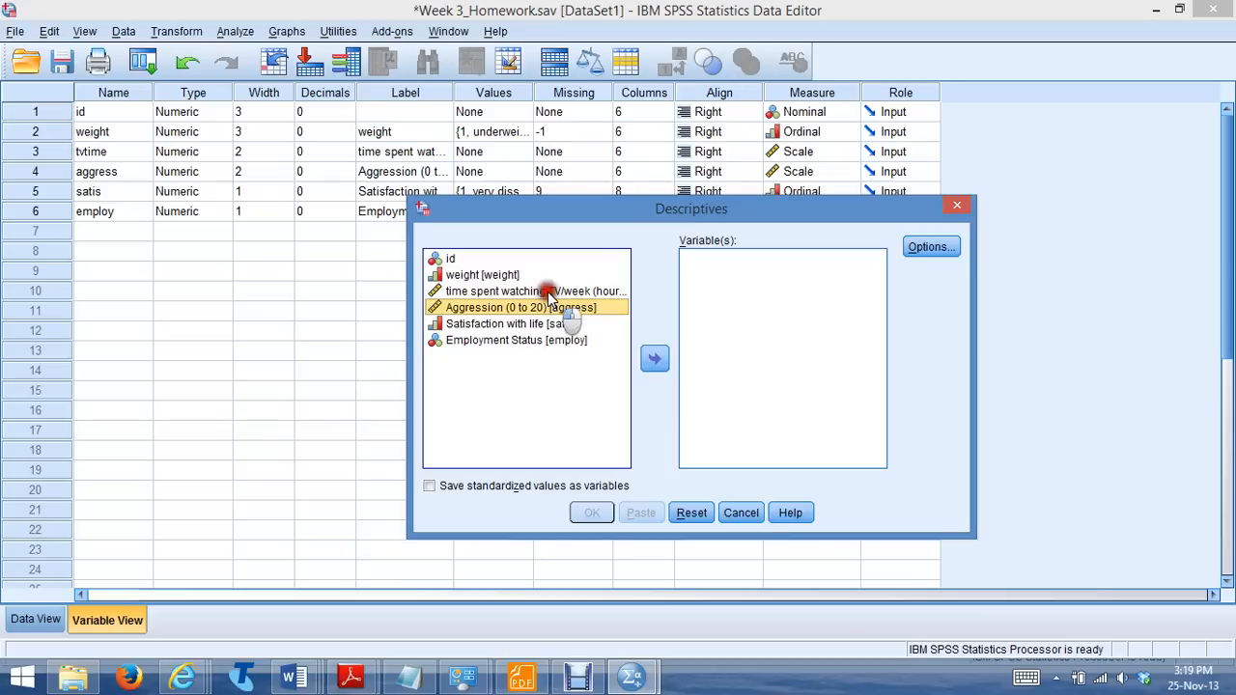
click(540, 291)
click(655, 358)
click(577, 291)
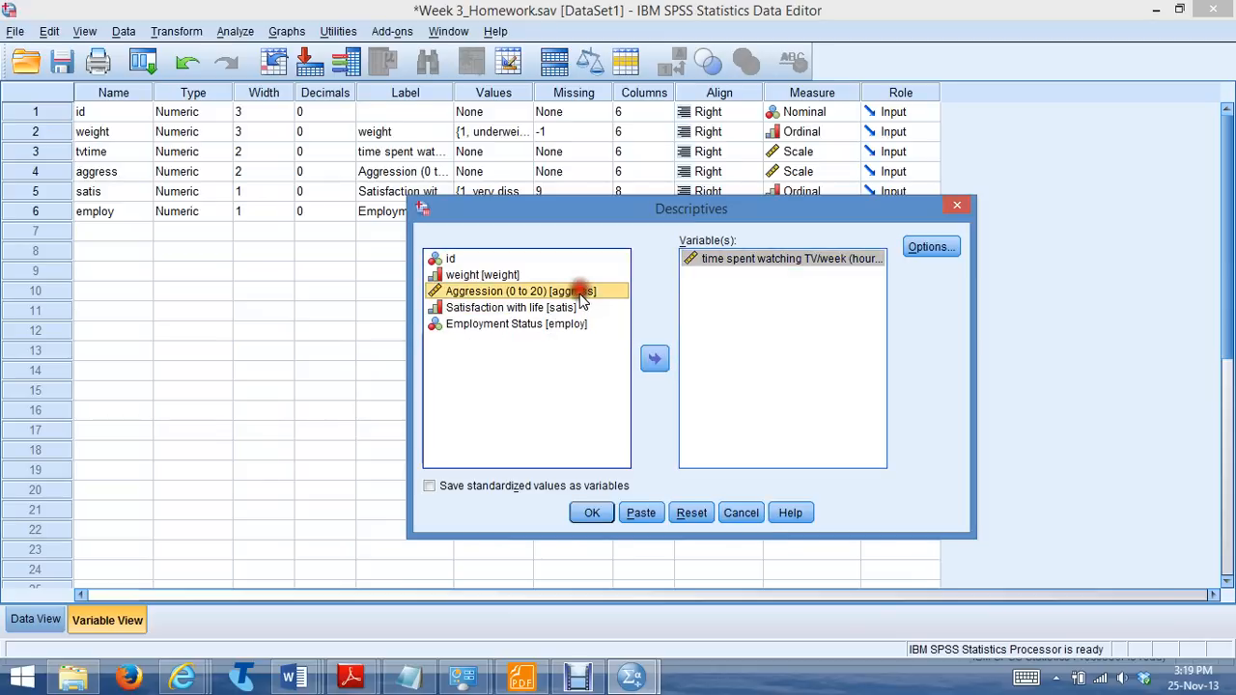
click(655, 358)
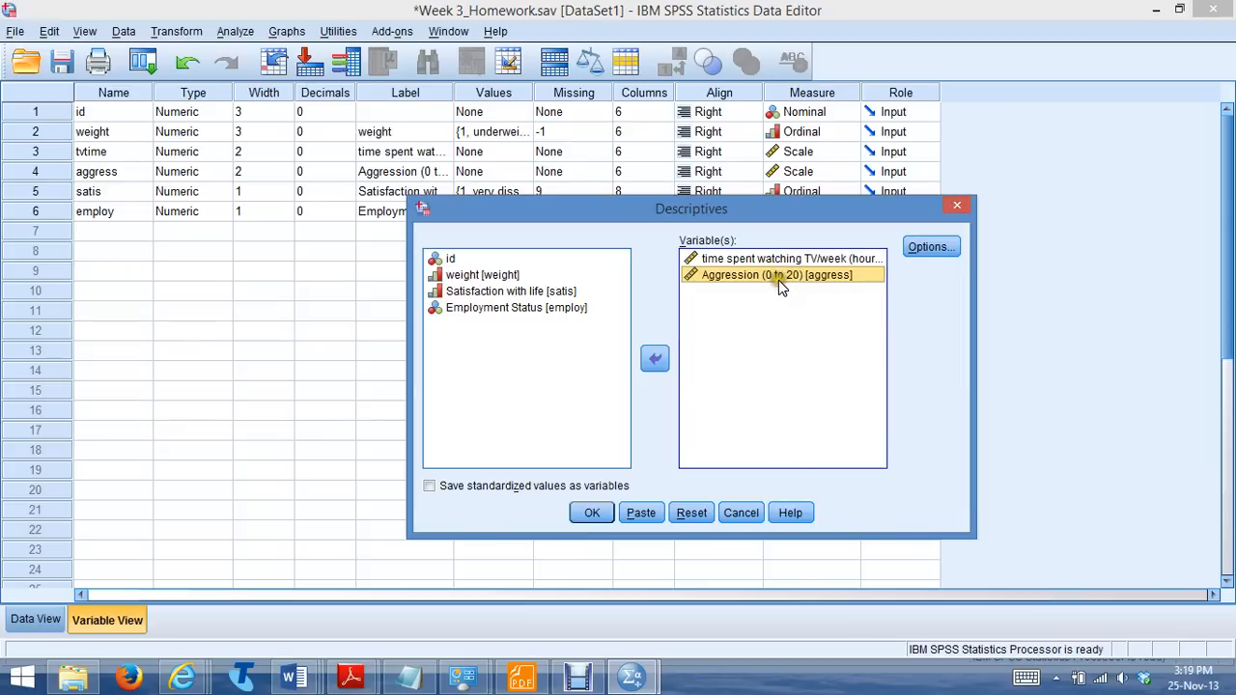
click(591, 515)
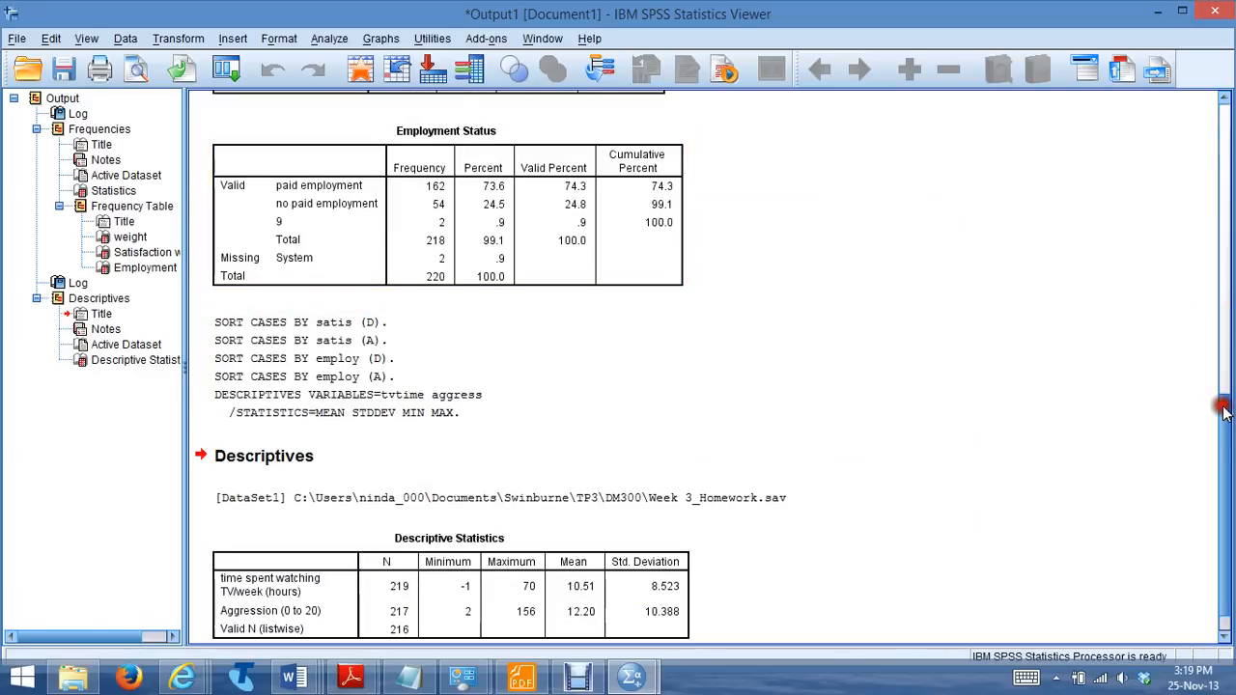
drag(1224, 412, 1222, 416)
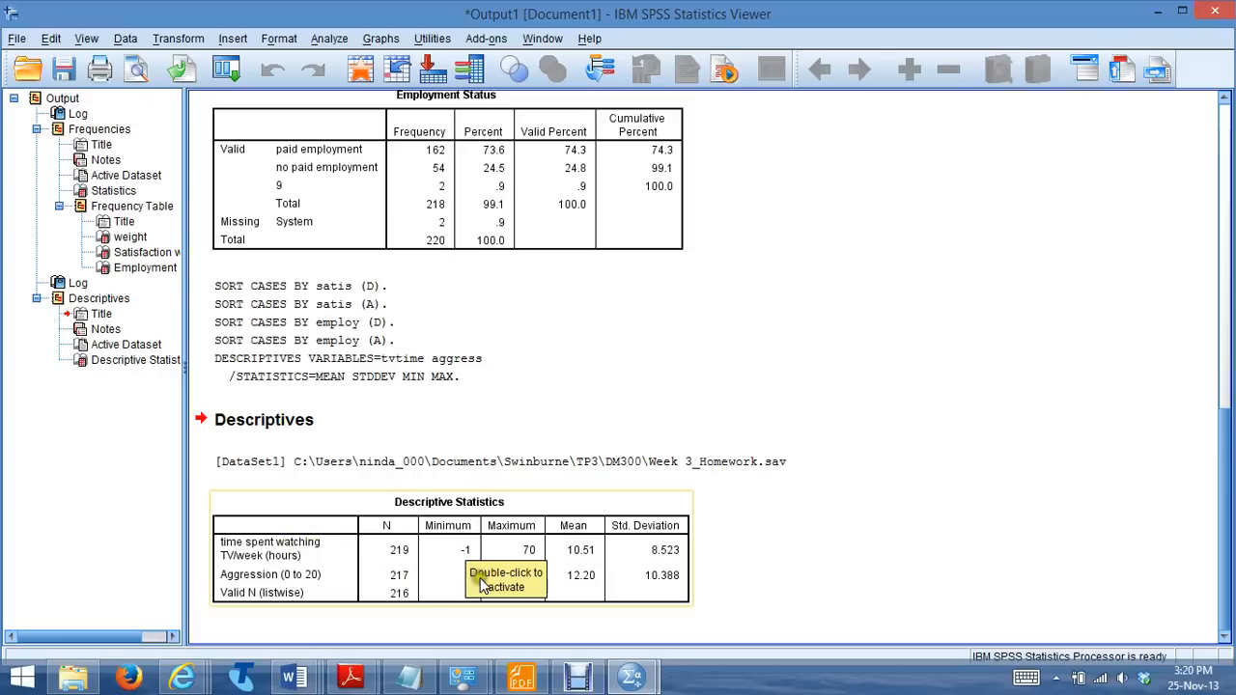
click(639, 575)
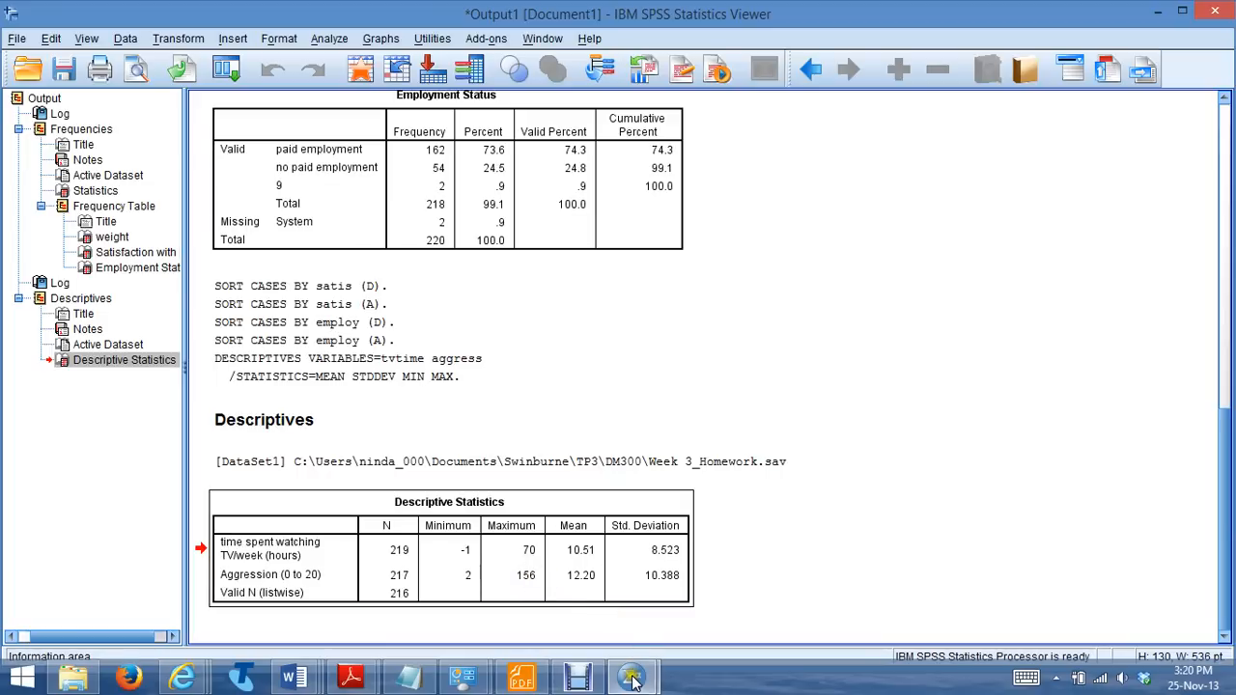
Return to the dataset and sort the cases by tvtime in descending order to check the highest values
mouse_move(632, 683)
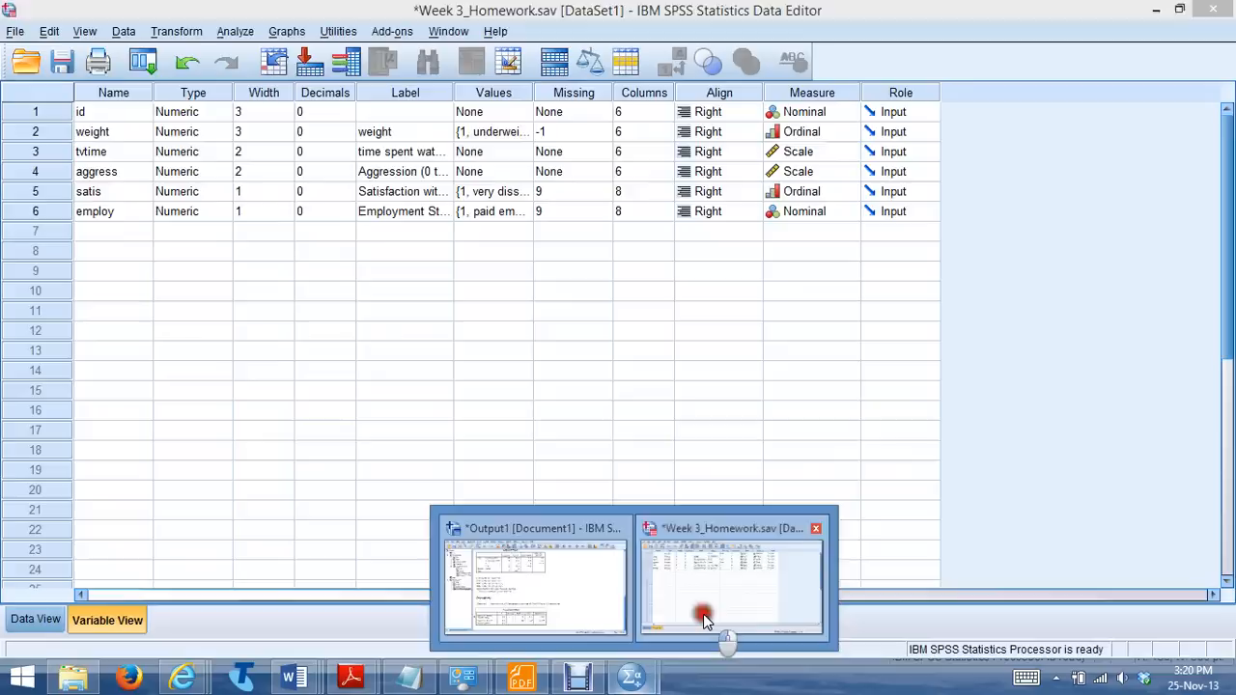
click(709, 618)
click(35, 623)
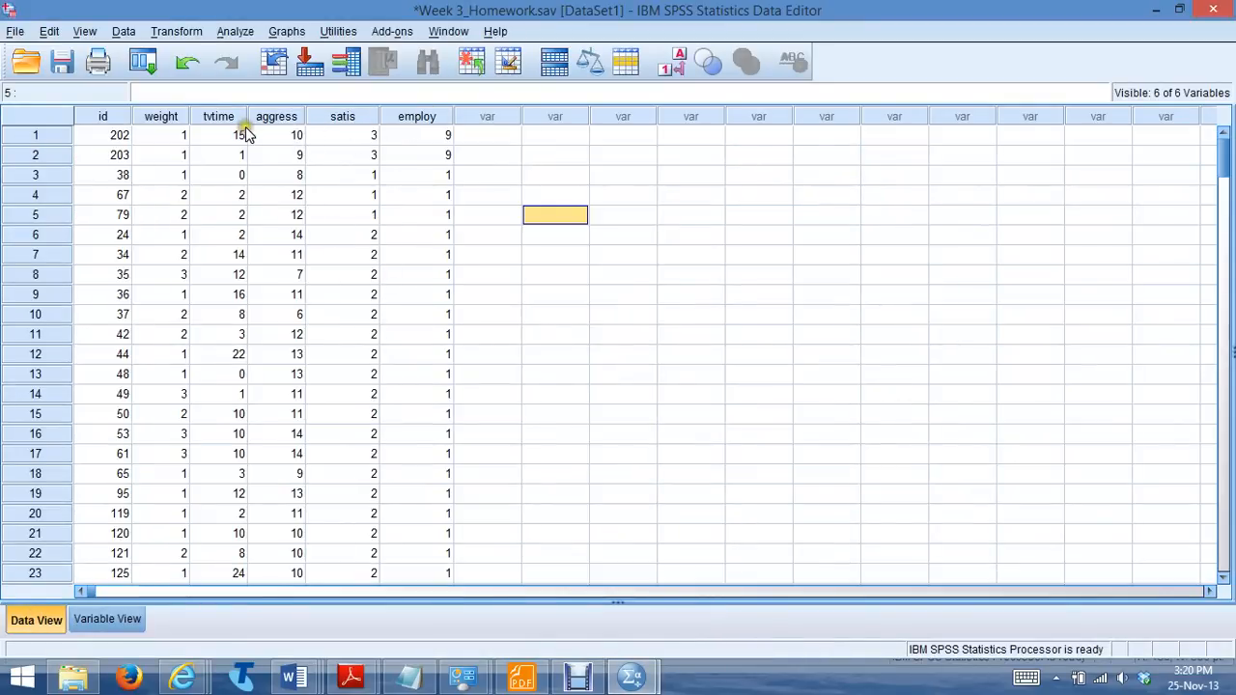
right_click(226, 118)
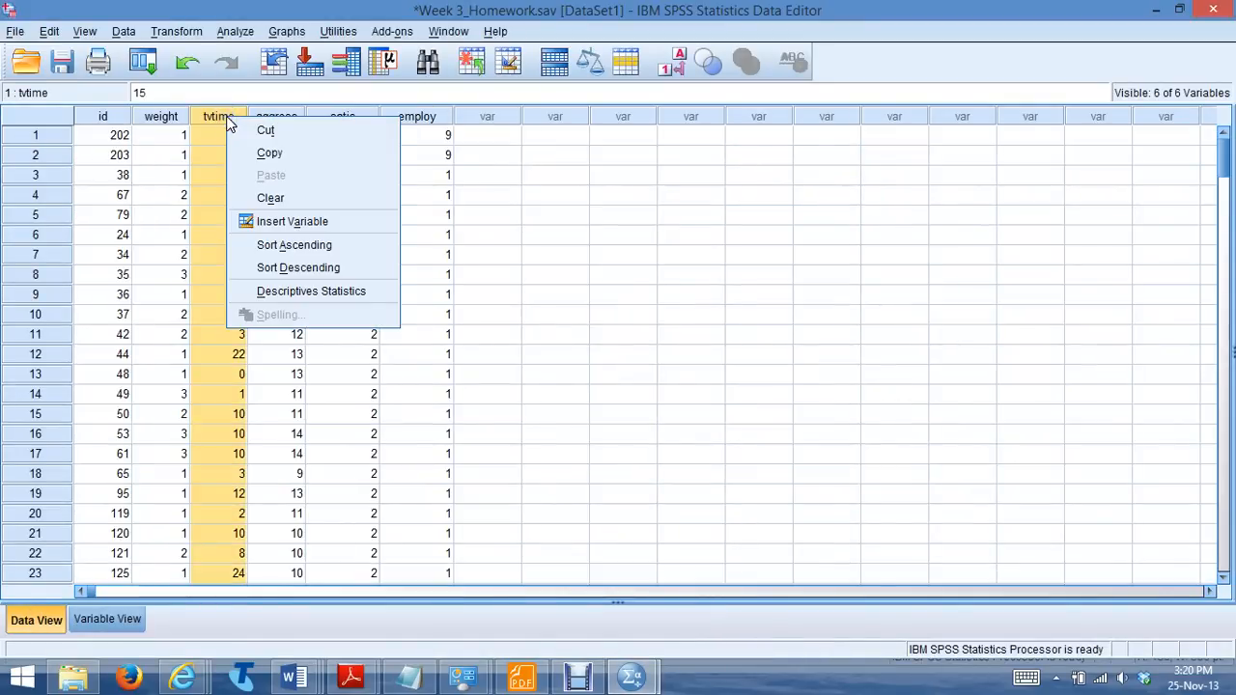
click(280, 267)
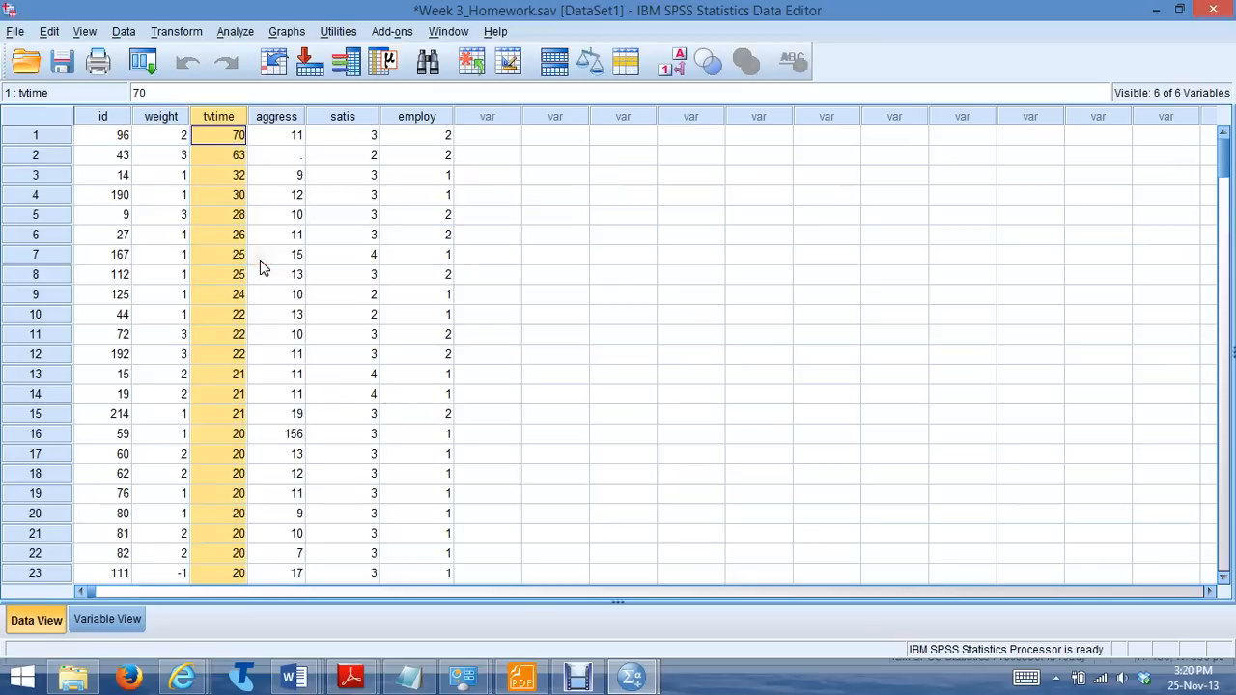
Sort the cases by tvtime in ascending order and select the blank tvtime cell
right_click(227, 116)
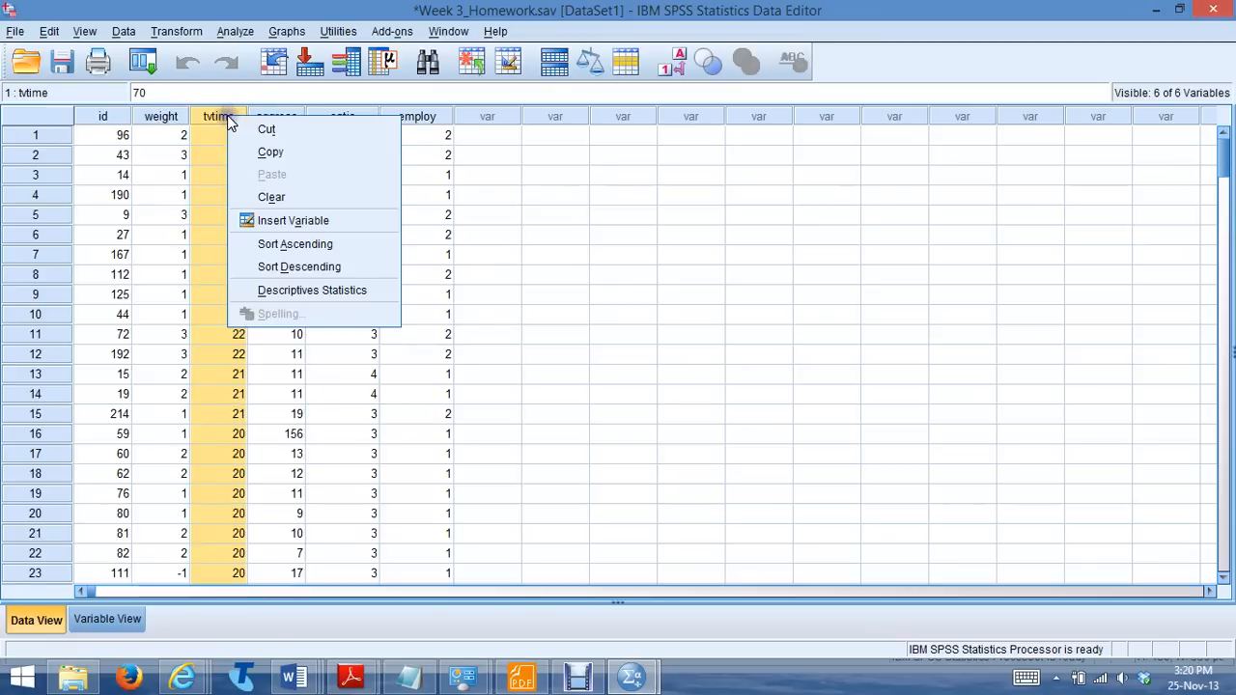
click(280, 247)
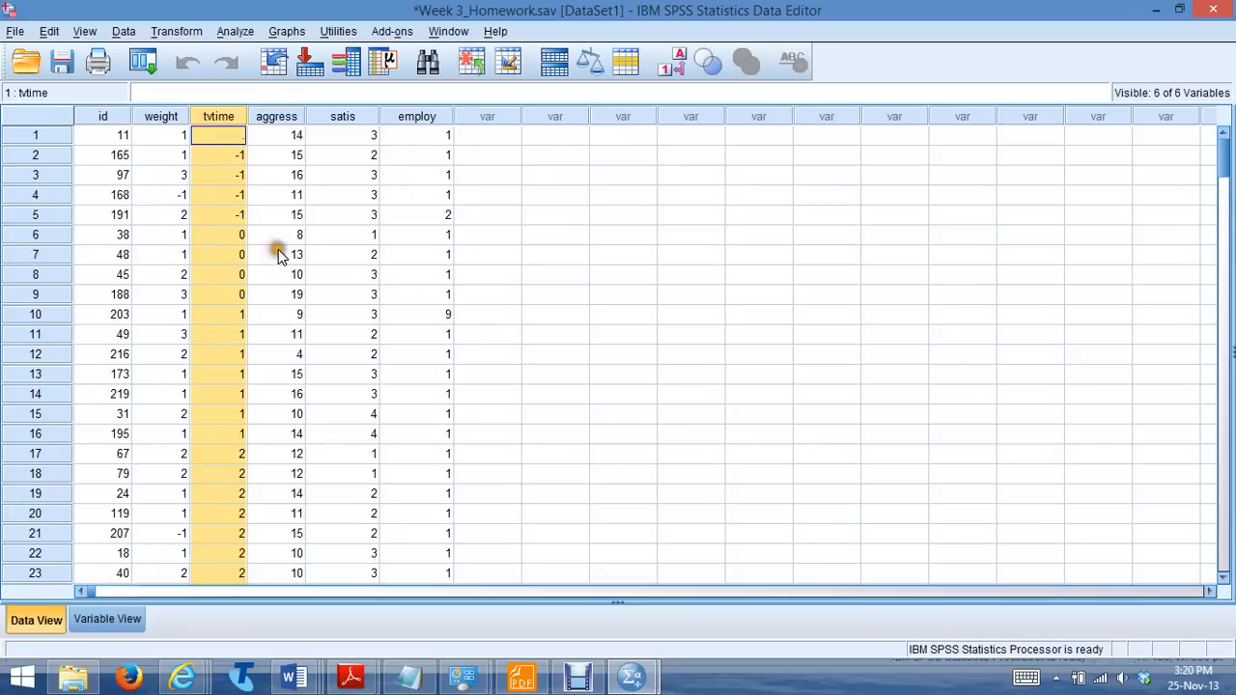
click(220, 135)
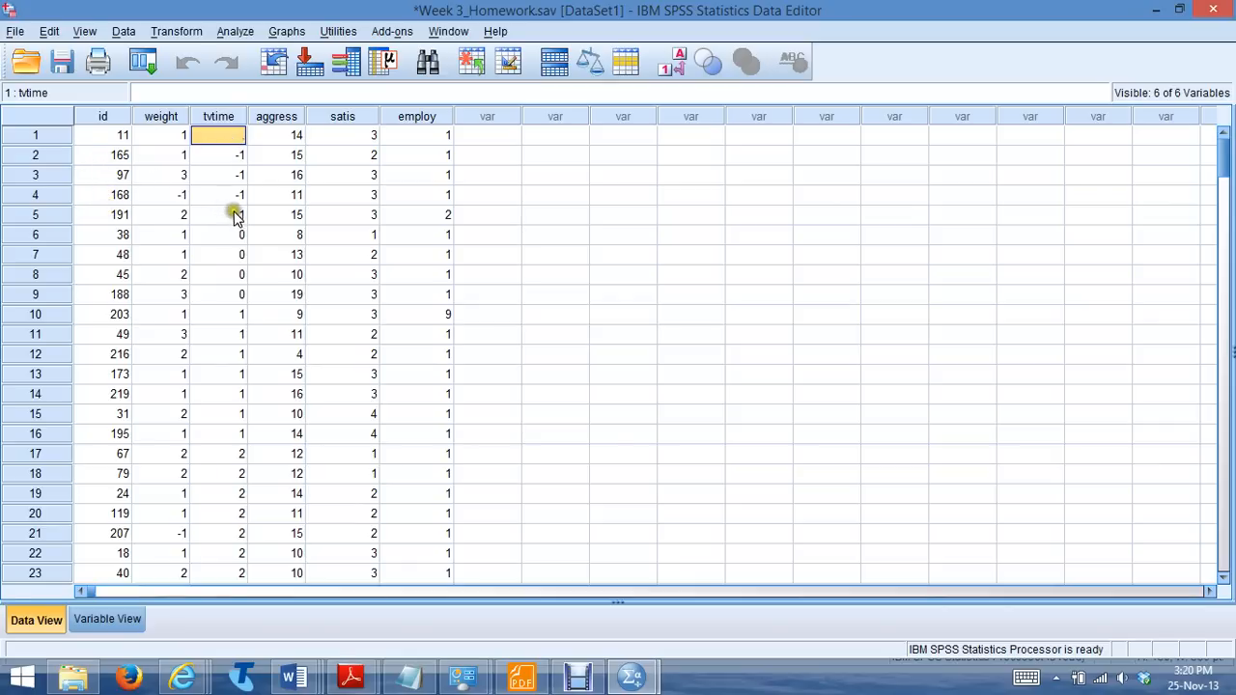
Check the out-of-range and outlier entries for Tvtime in the Word answer sheet and return to the SPSS dataset
click(294, 676)
click(652, 639)
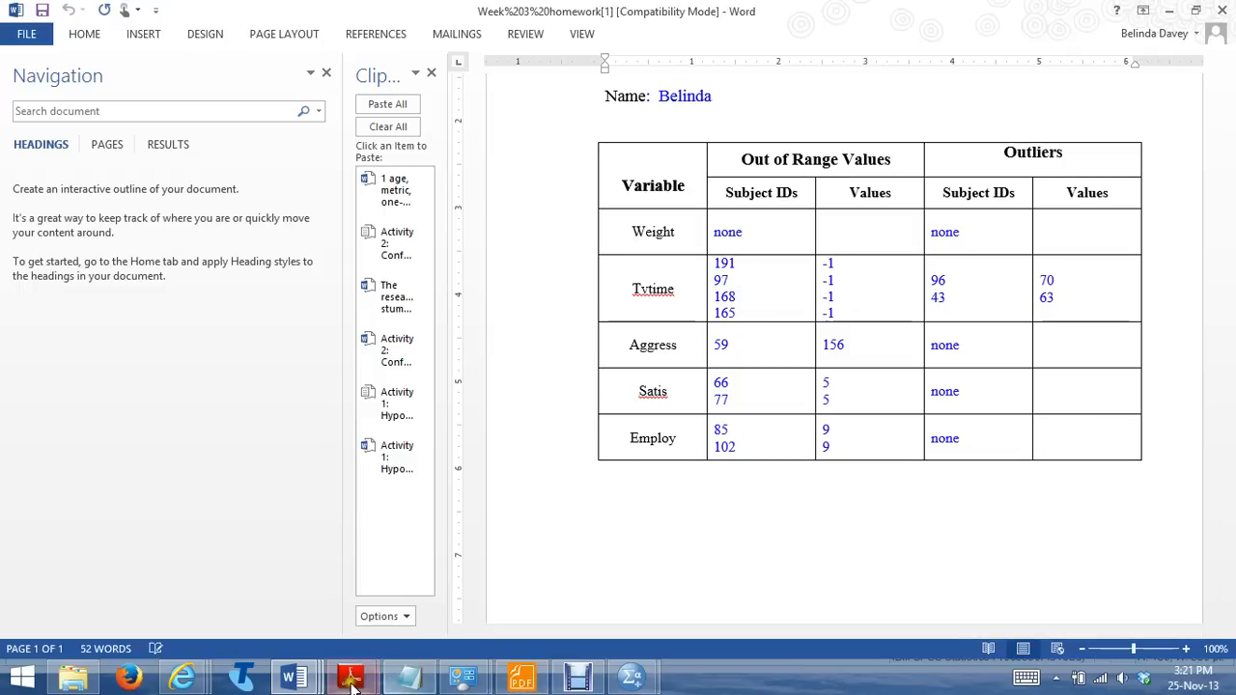
mouse_move(645, 672)
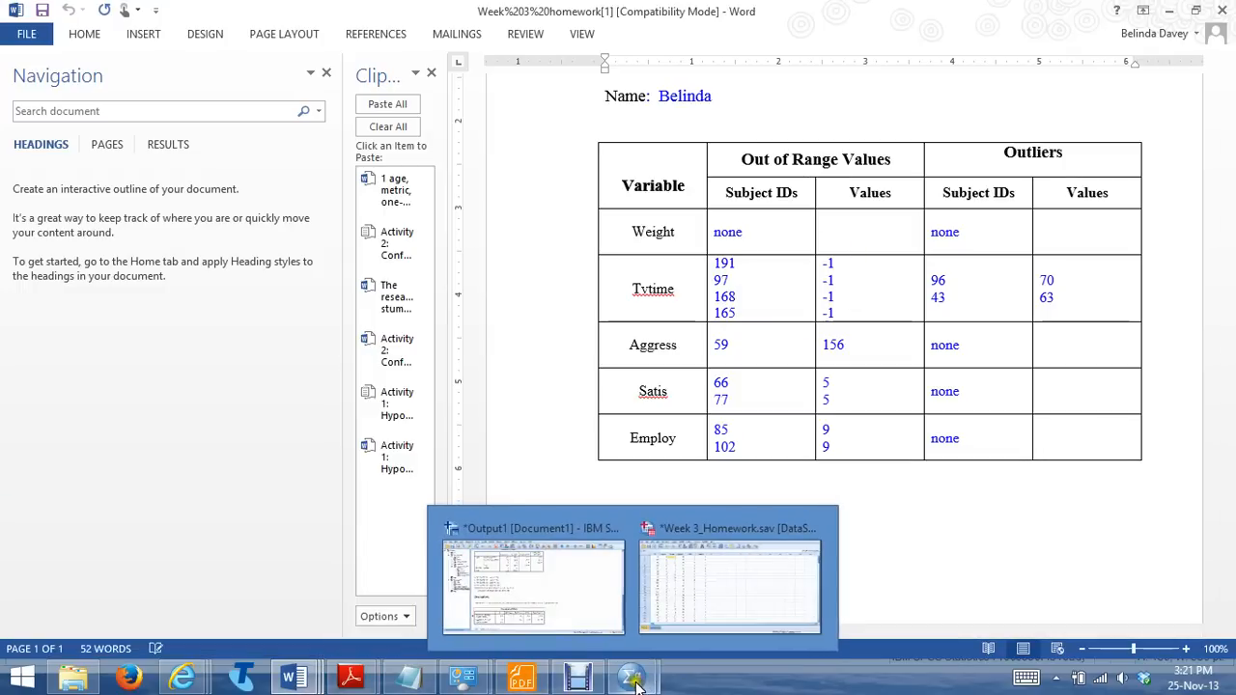
click(696, 605)
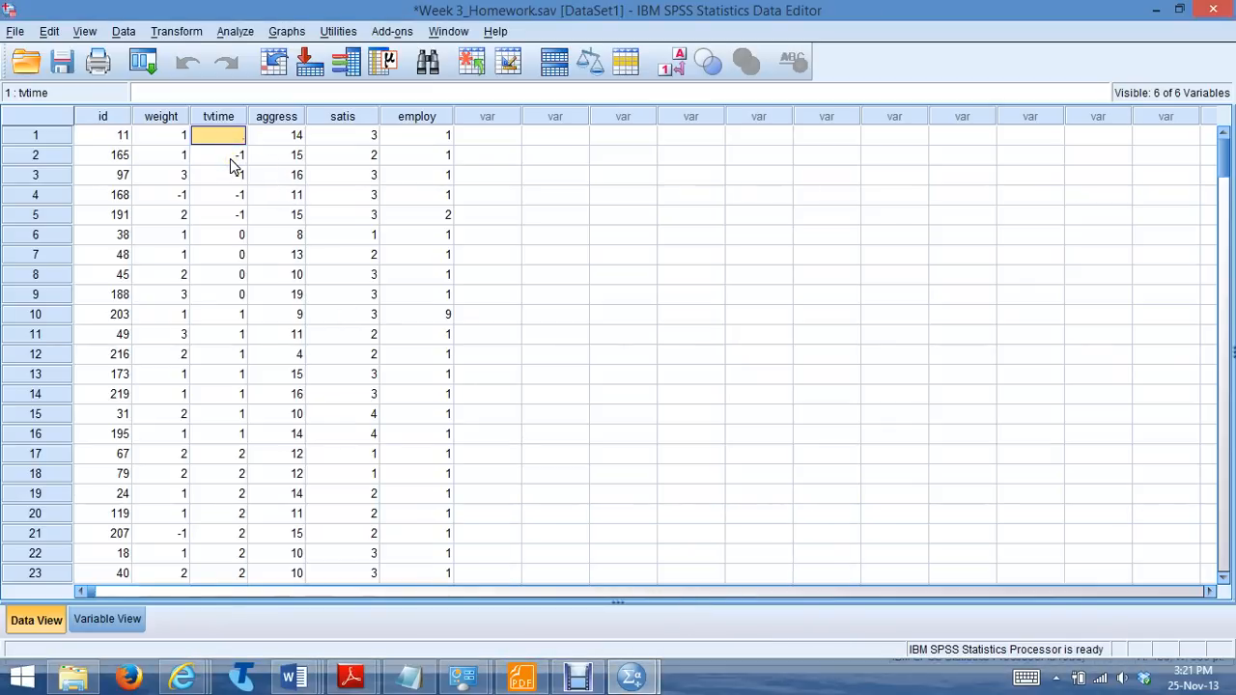
Define -1 as a discrete missing value for the tvtime variable
click(116, 622)
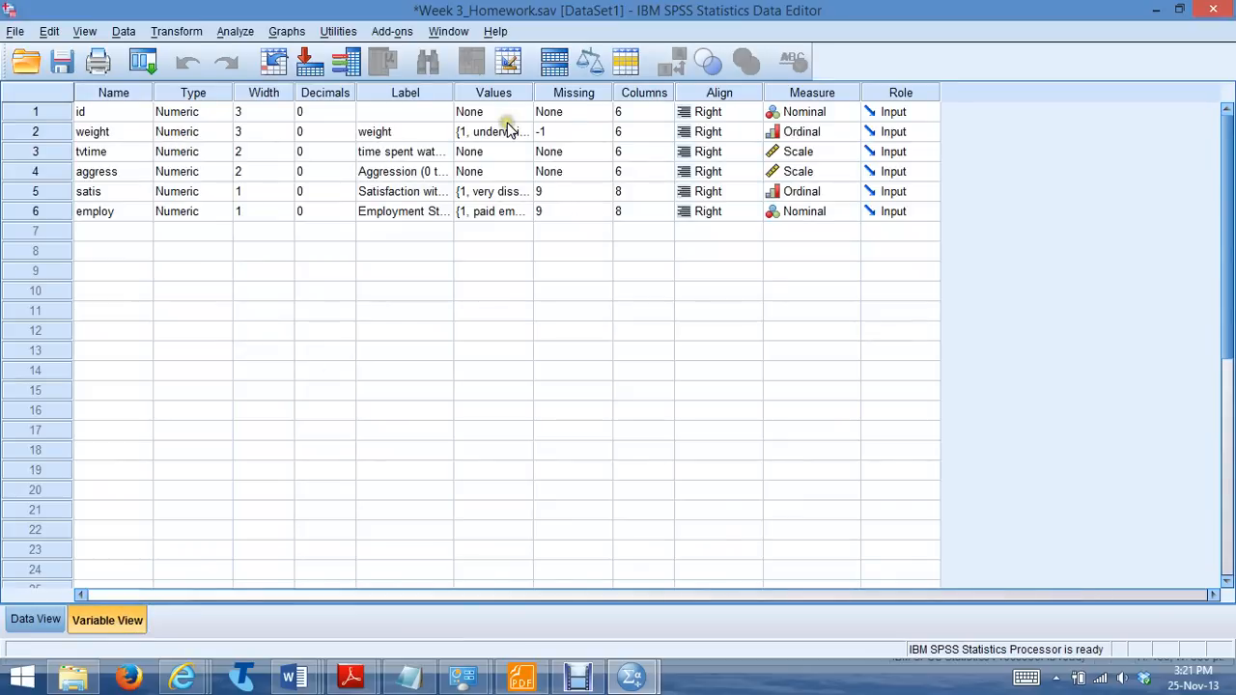
click(570, 159)
click(598, 153)
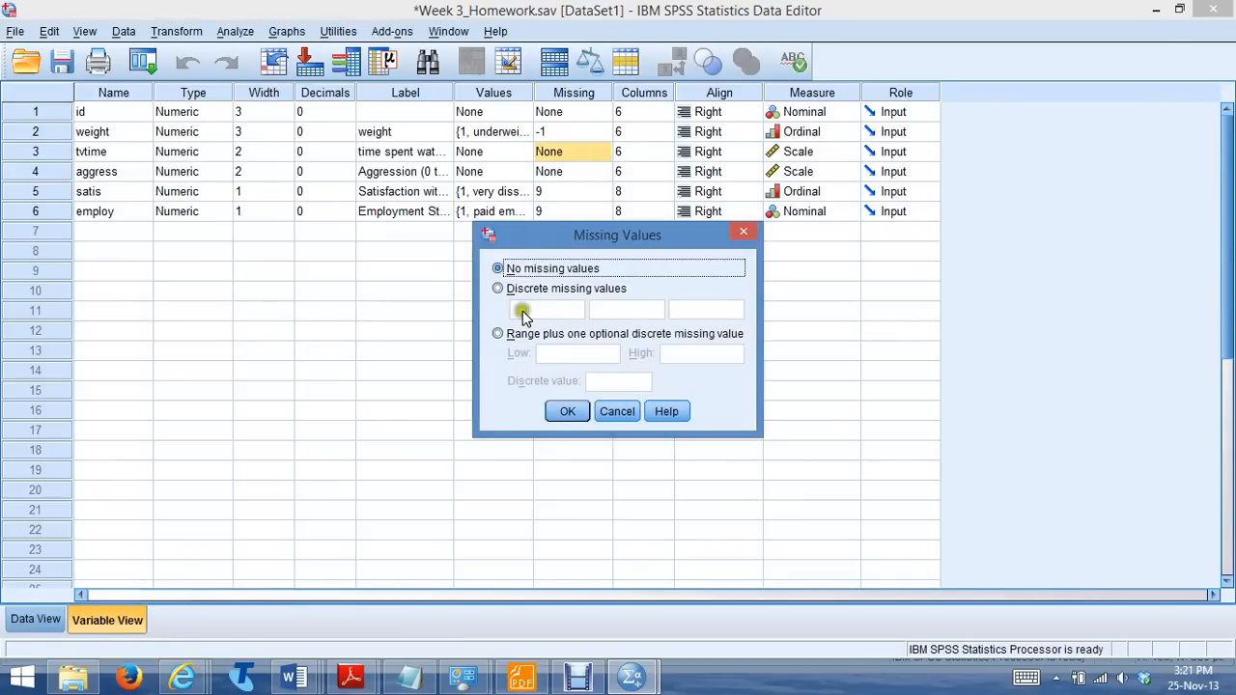
click(498, 289)
click(520, 309)
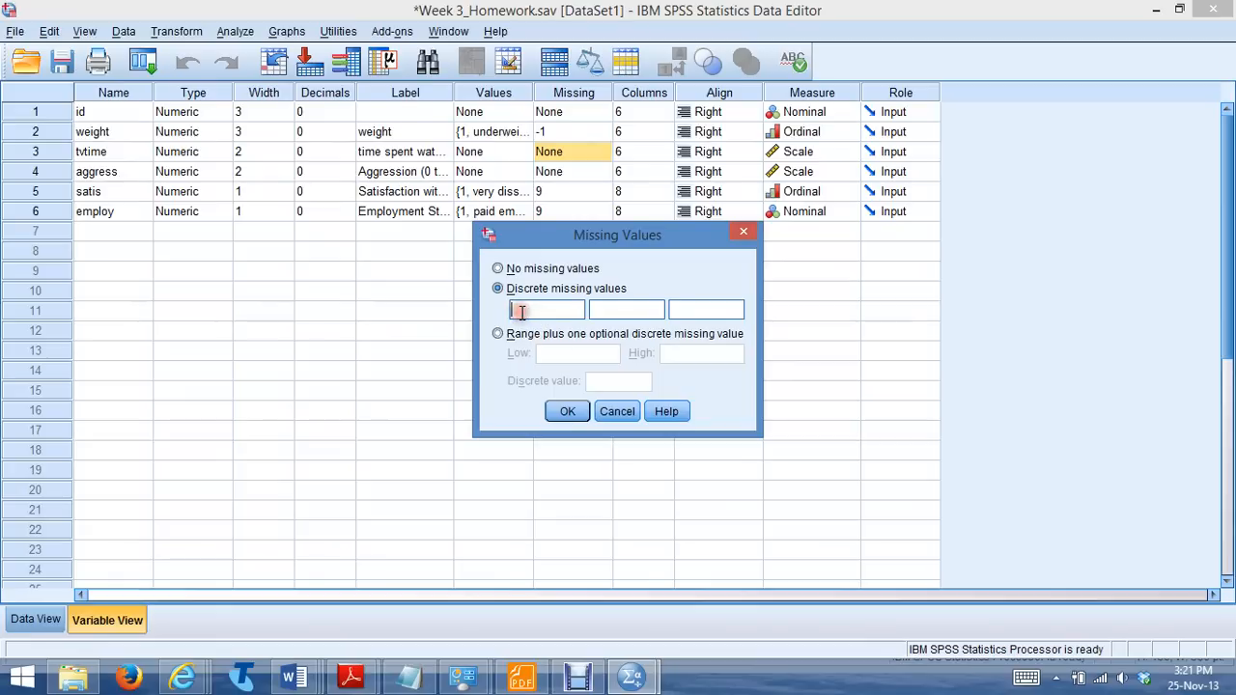
click(572, 413)
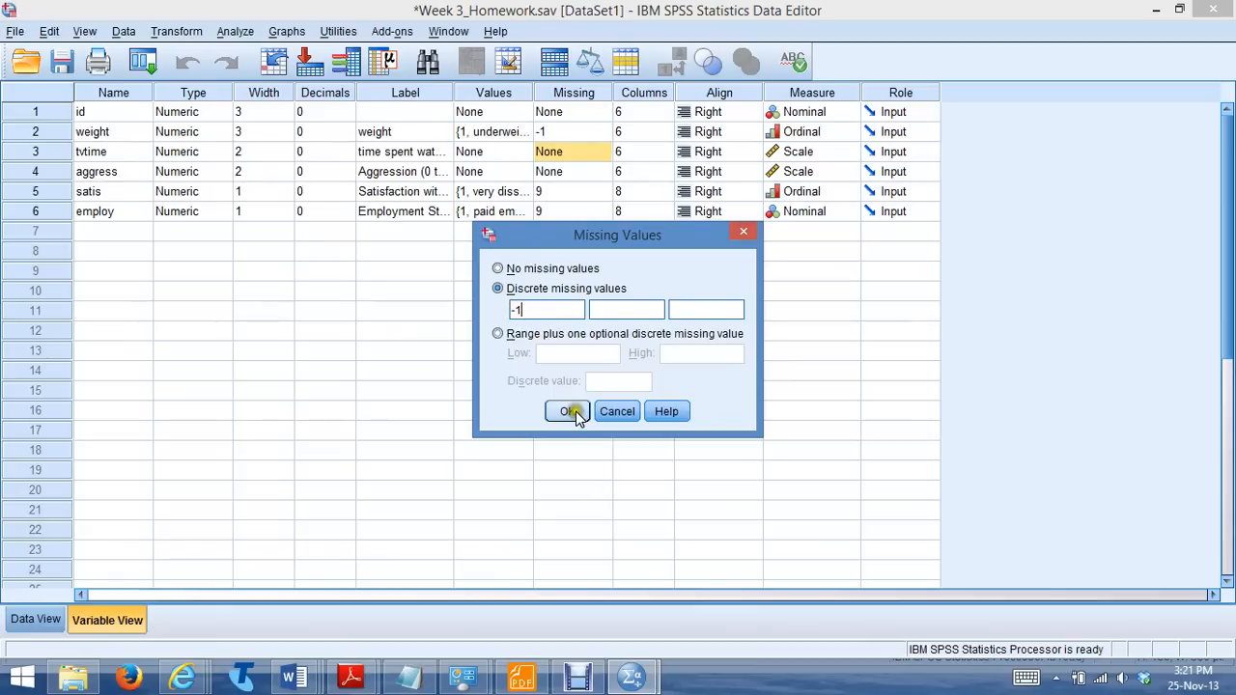
click(569, 412)
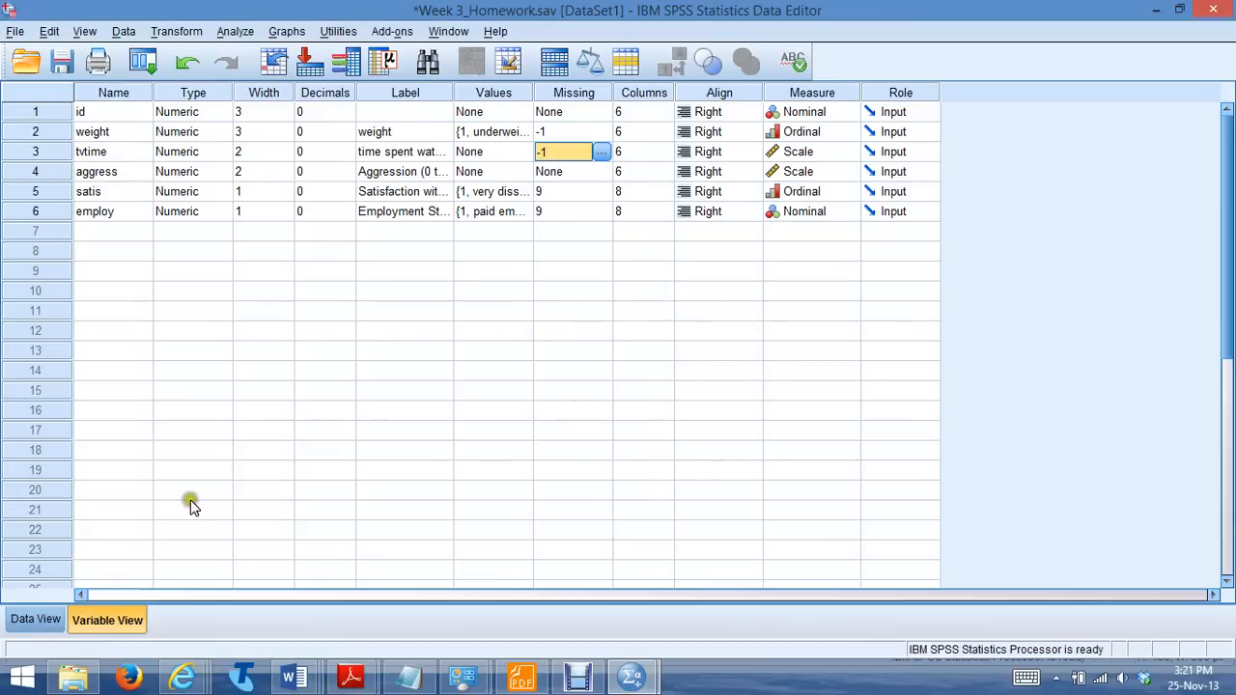
Enter the missing-value code -1 in the blank tvtime cell of the first case
click(44, 619)
click(164, 164)
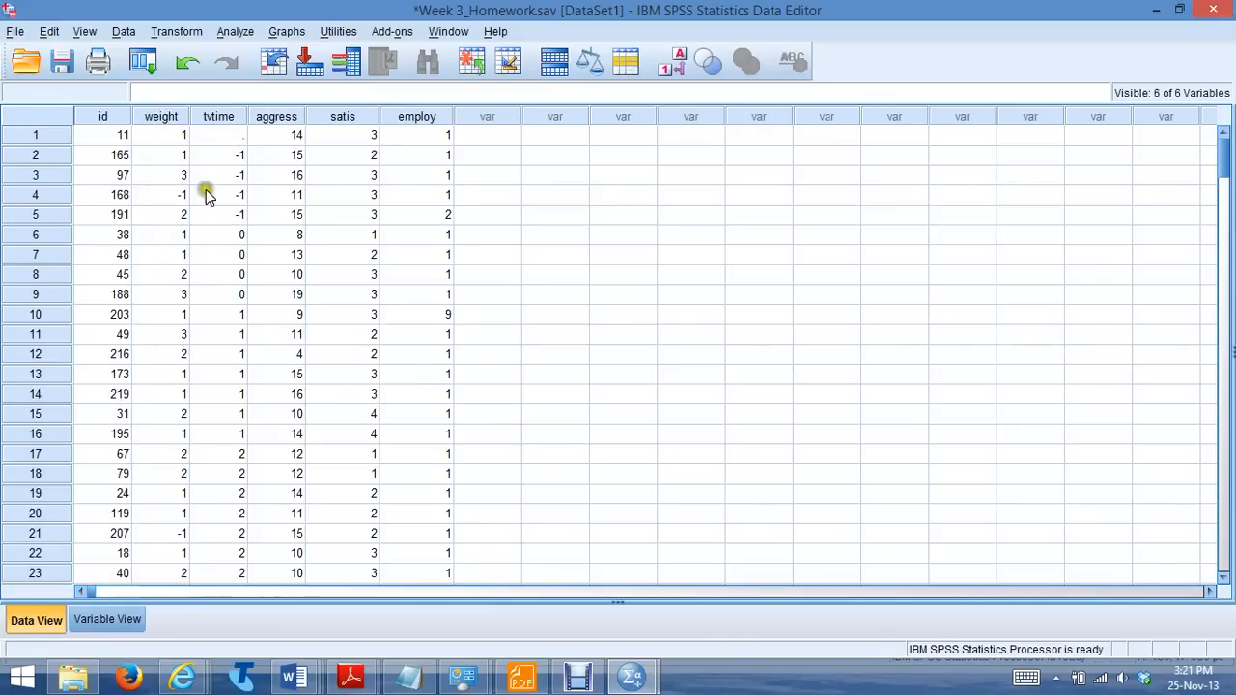
click(230, 137)
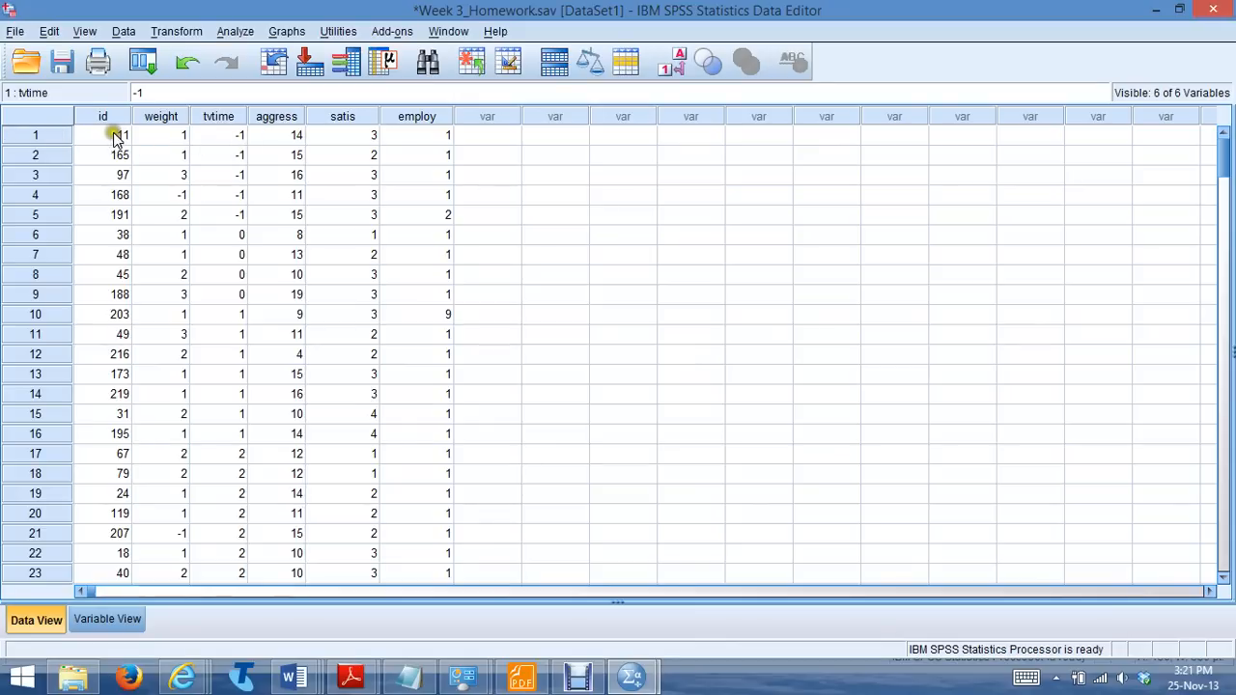
double_click(236, 135)
Sort the cases by aggress in descending order and replace the first case's out-of-range aggress value with -1
right_click(288, 122)
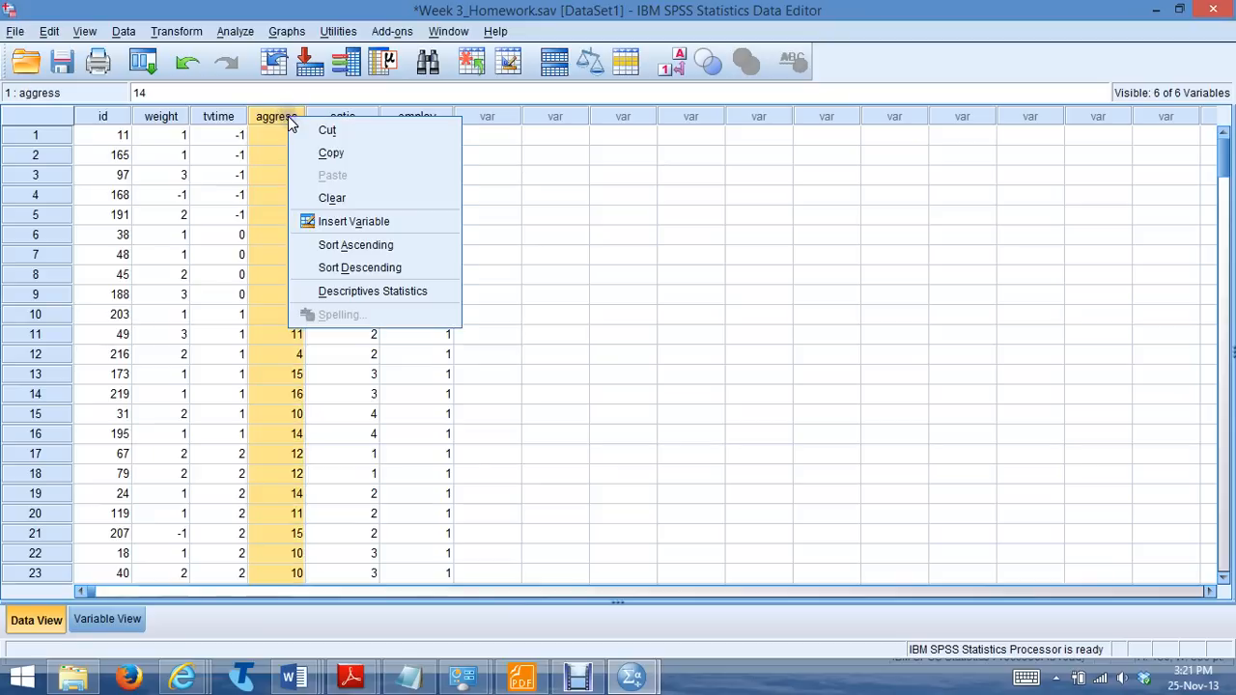
click(325, 266)
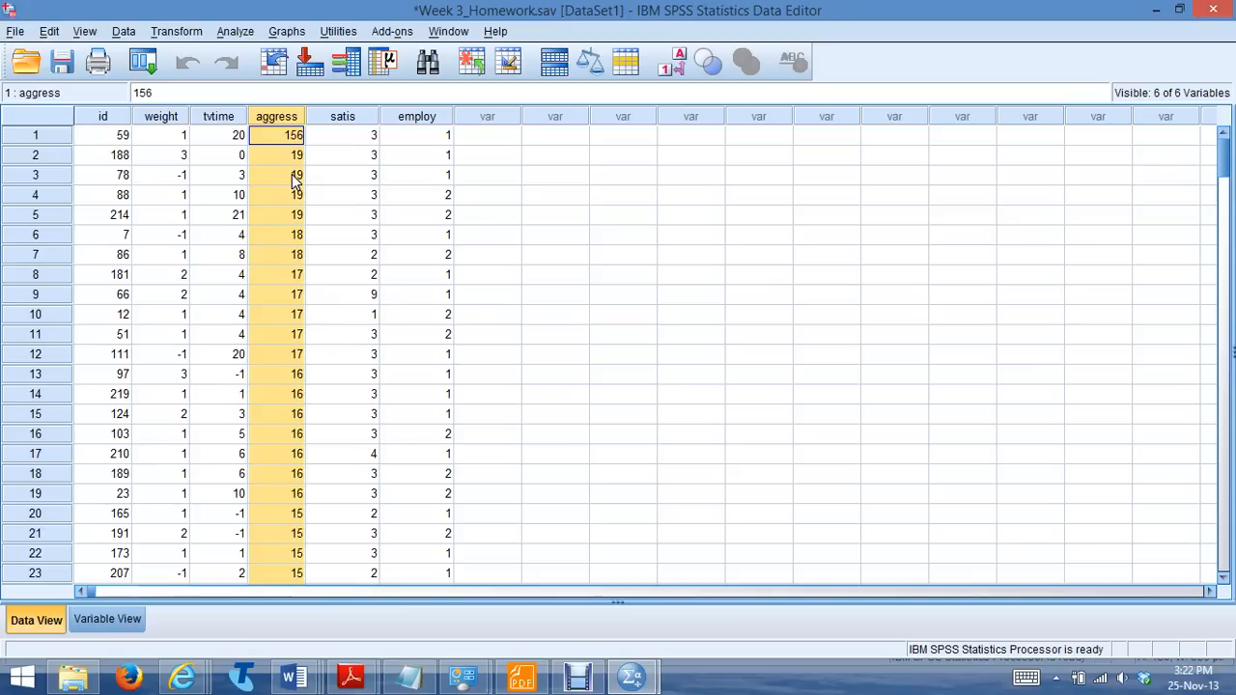
text(-1)
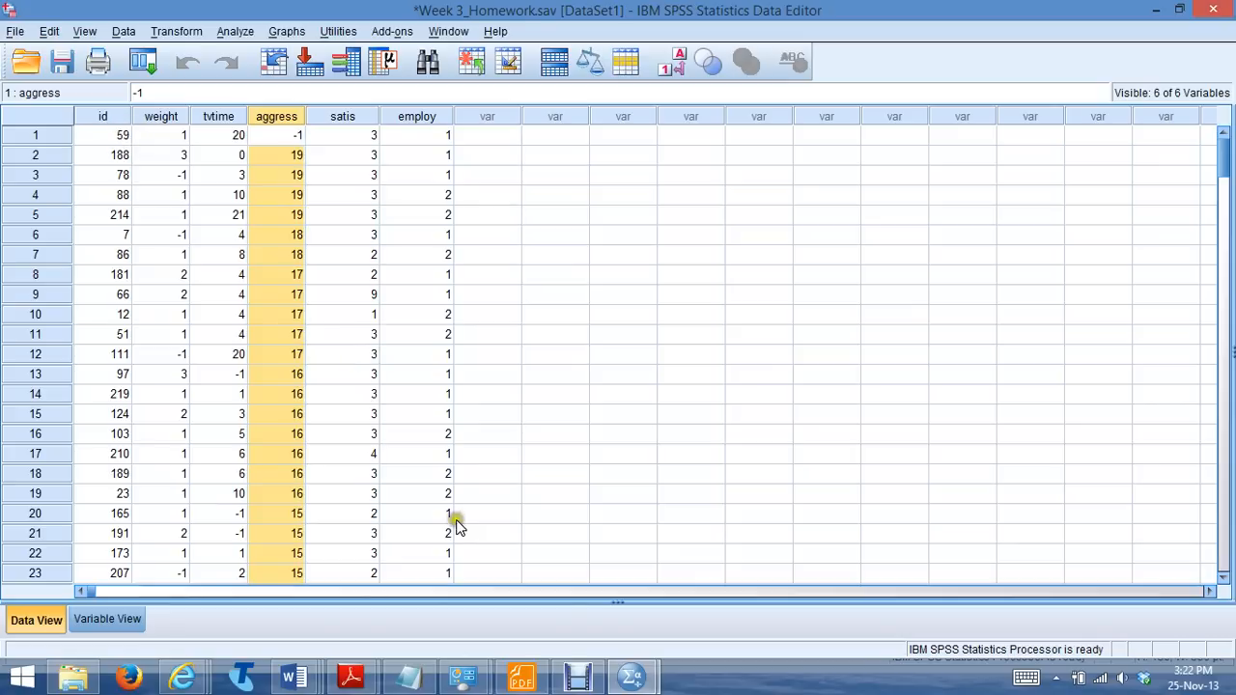
Check the Aggress row of the out-of-range table in the Word answer sheet and return to the SPSS dataset
click(288, 675)
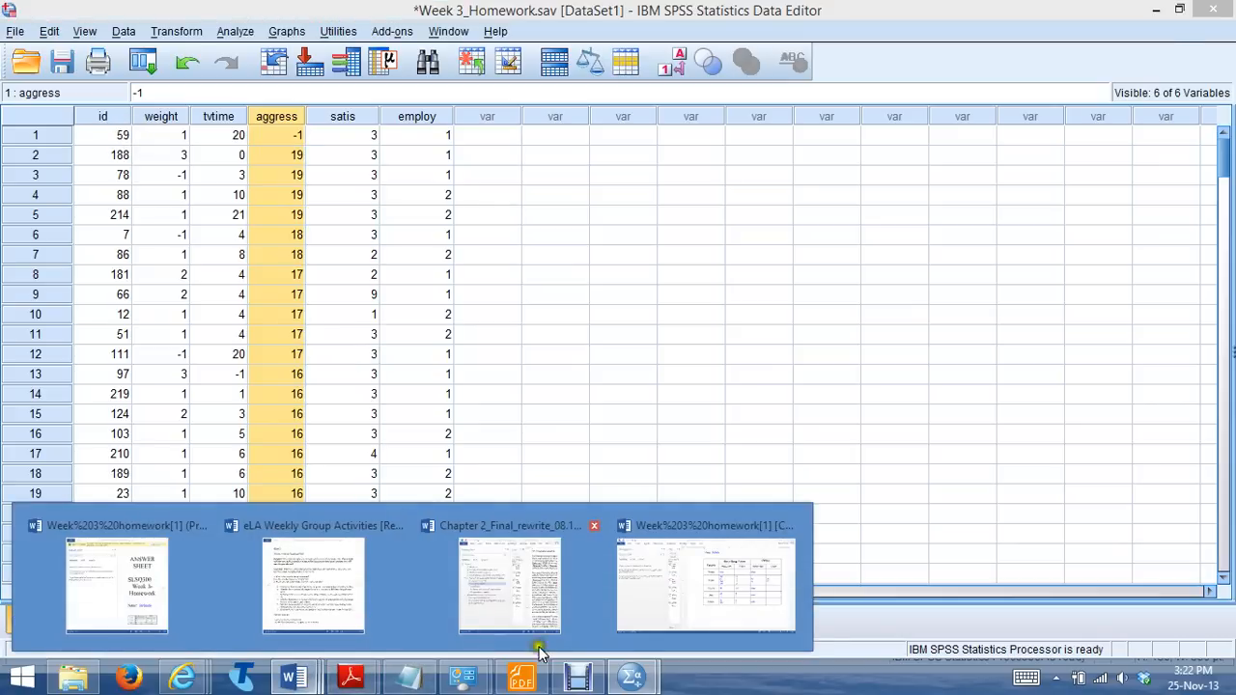
click(691, 558)
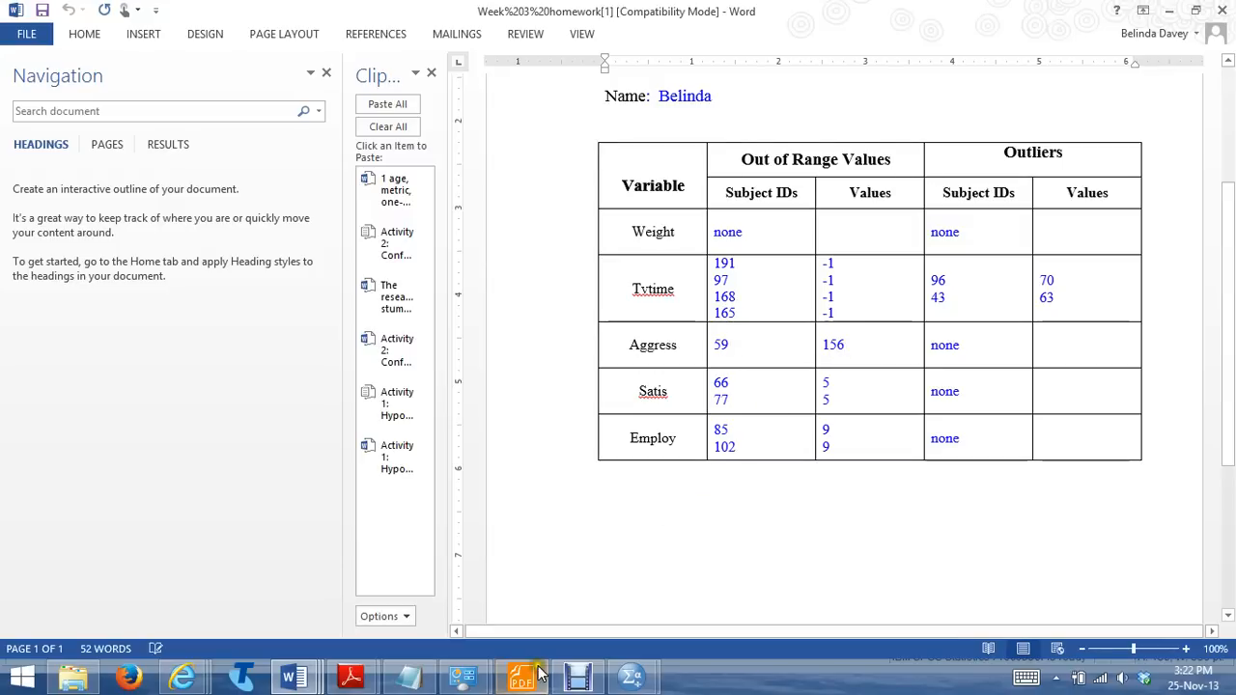
click(628, 679)
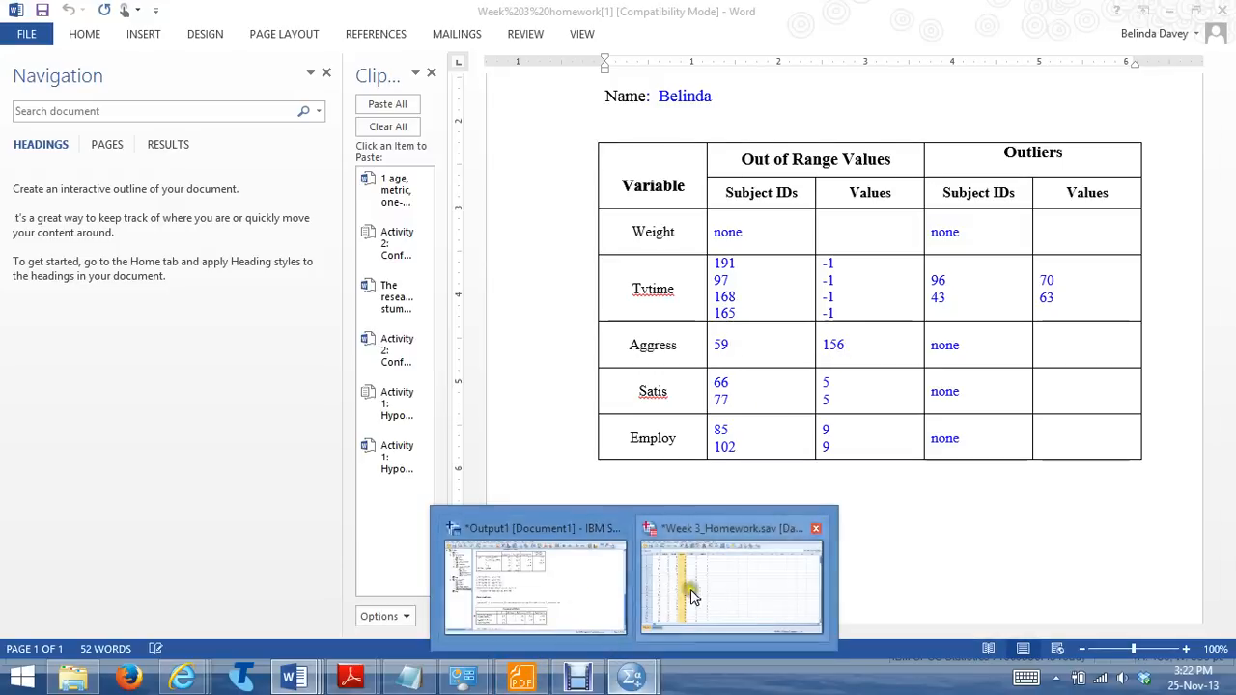
click(690, 589)
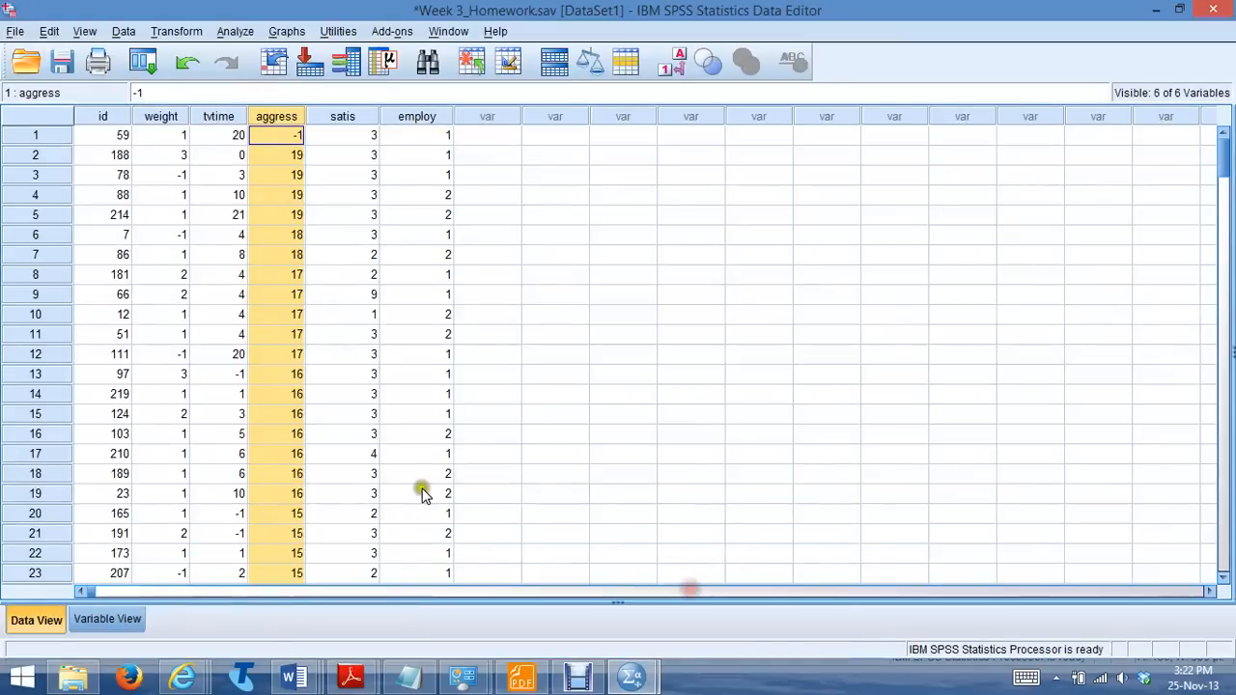
Define -1 as a discrete missing value for the aggress variable
click(109, 621)
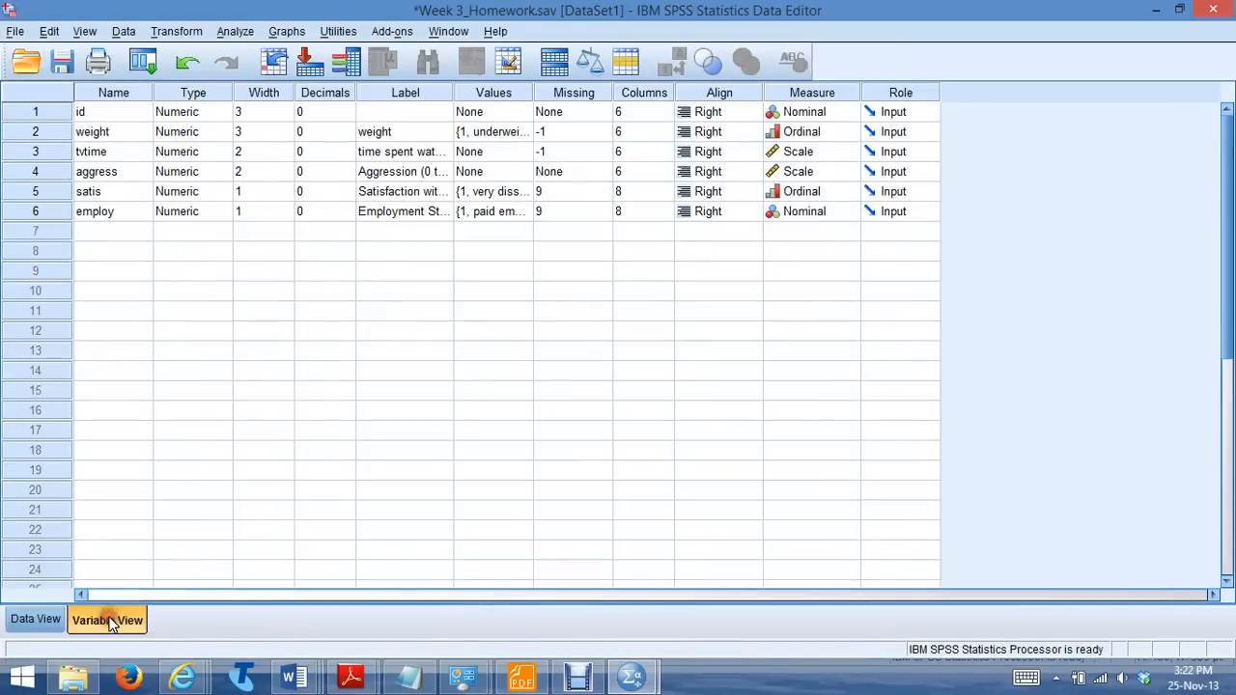
click(560, 172)
click(600, 170)
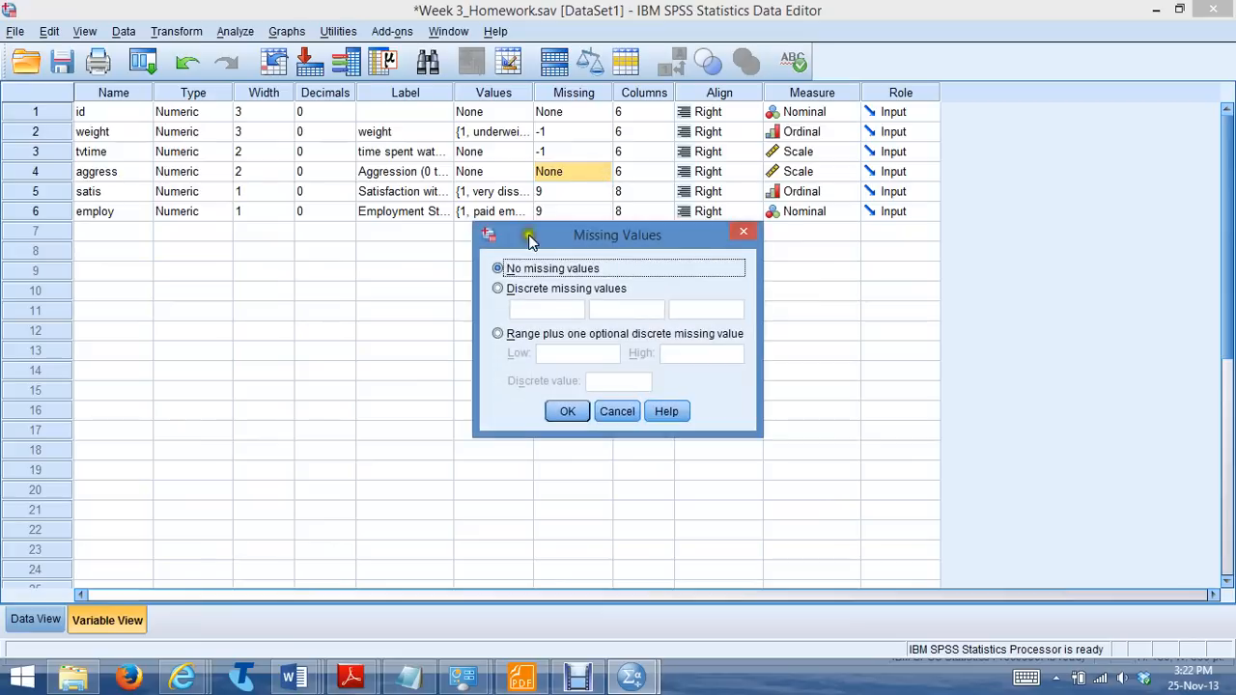
click(498, 288)
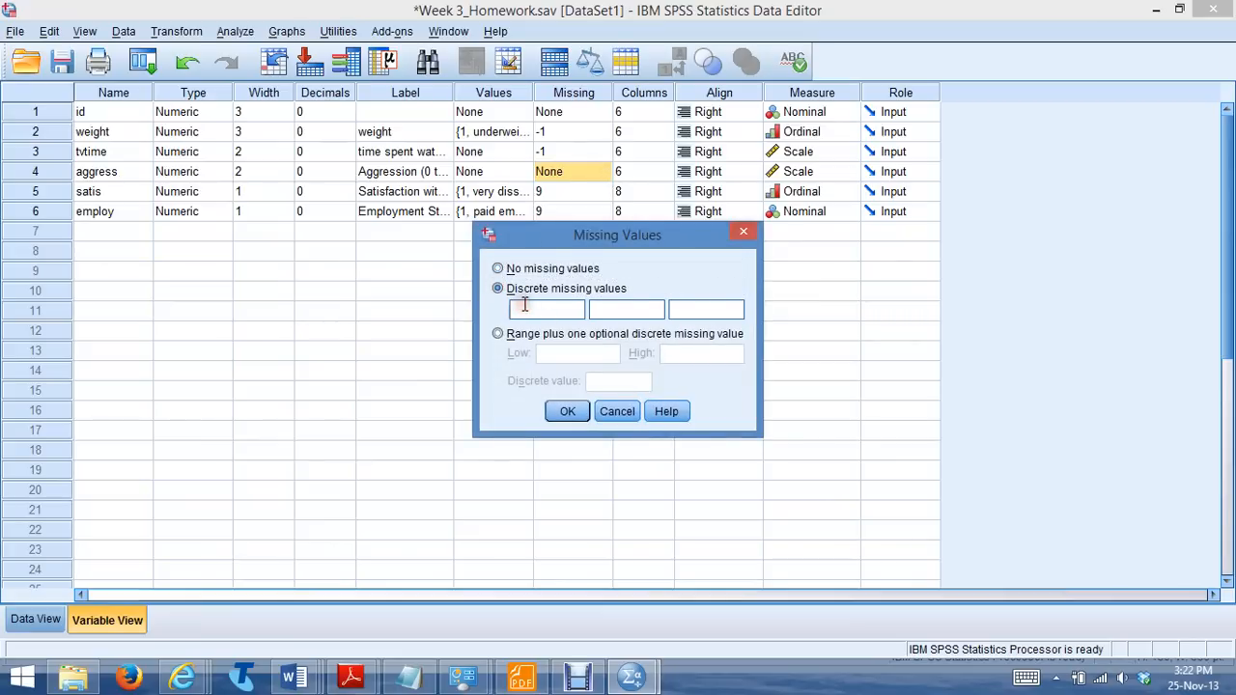
click(522, 308)
text(-1)
click(567, 411)
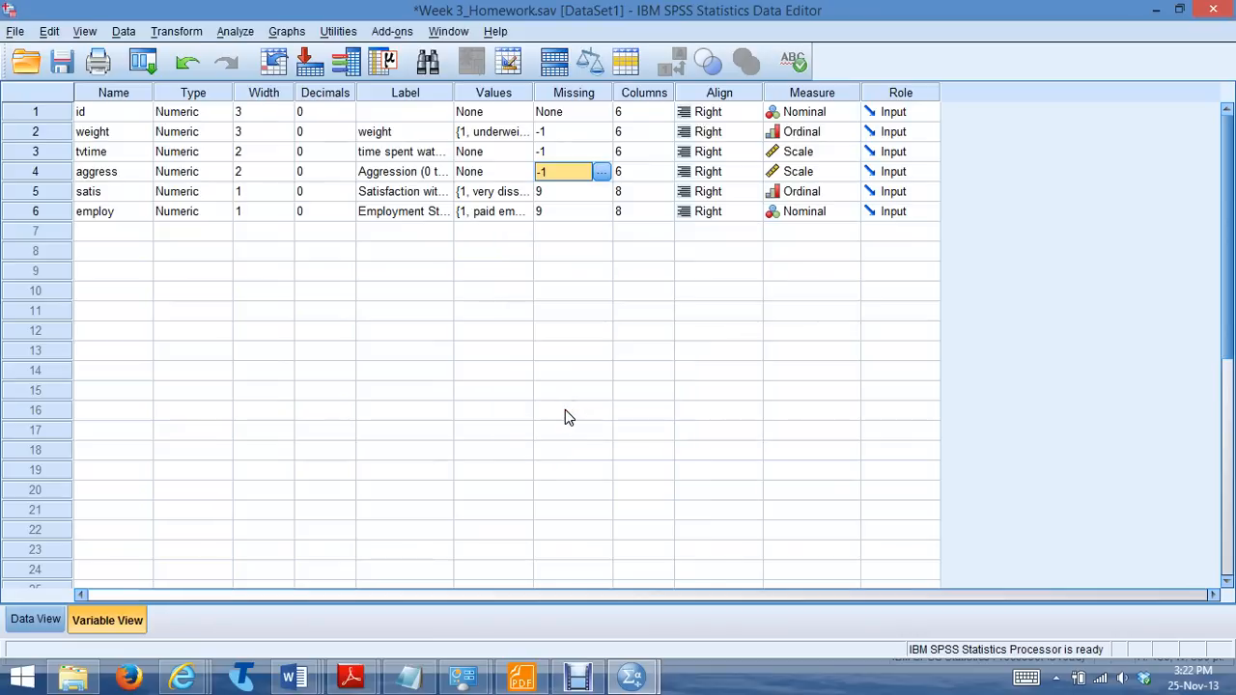
Start an Explore analysis with Aggression (0 to 20) and Satisfaction with life as the dependent variables
click(235, 31)
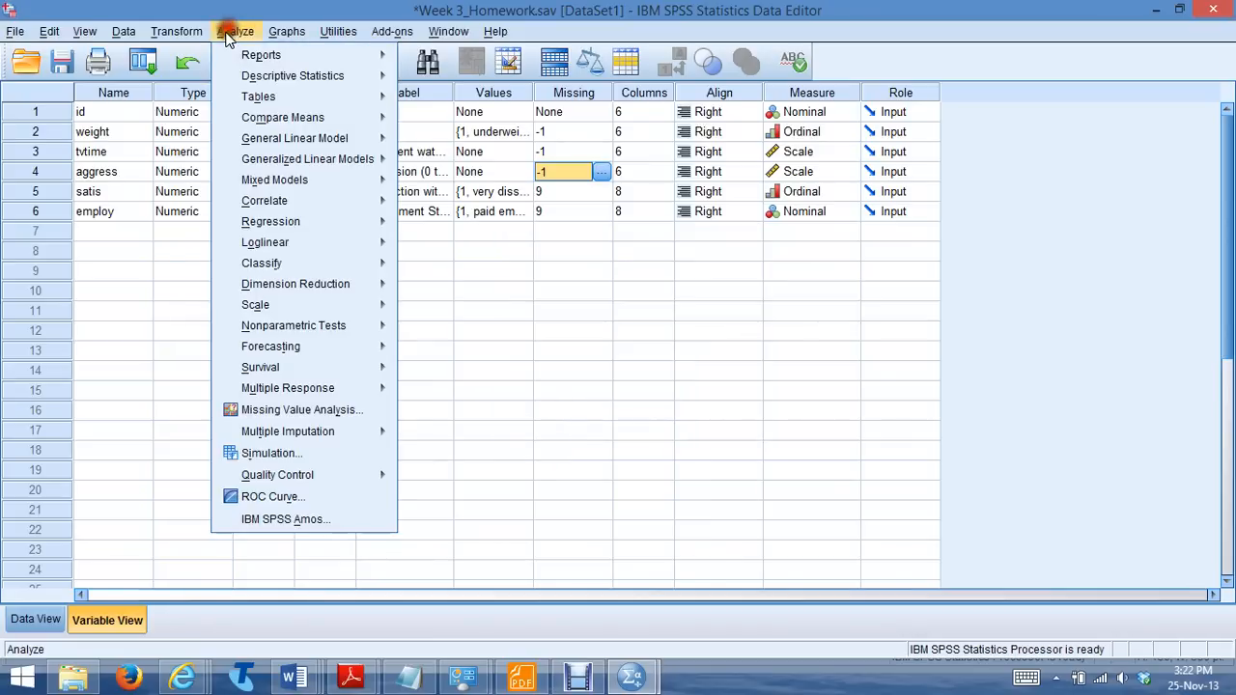
mouse_move(254, 75)
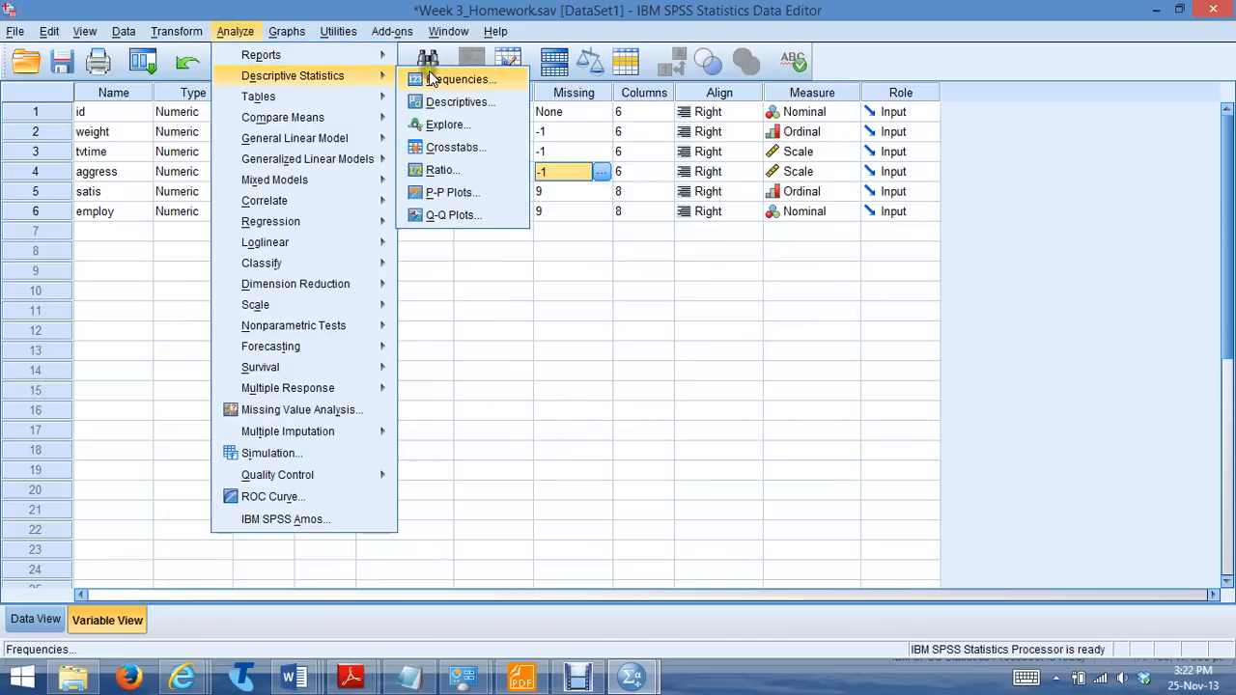
click(444, 124)
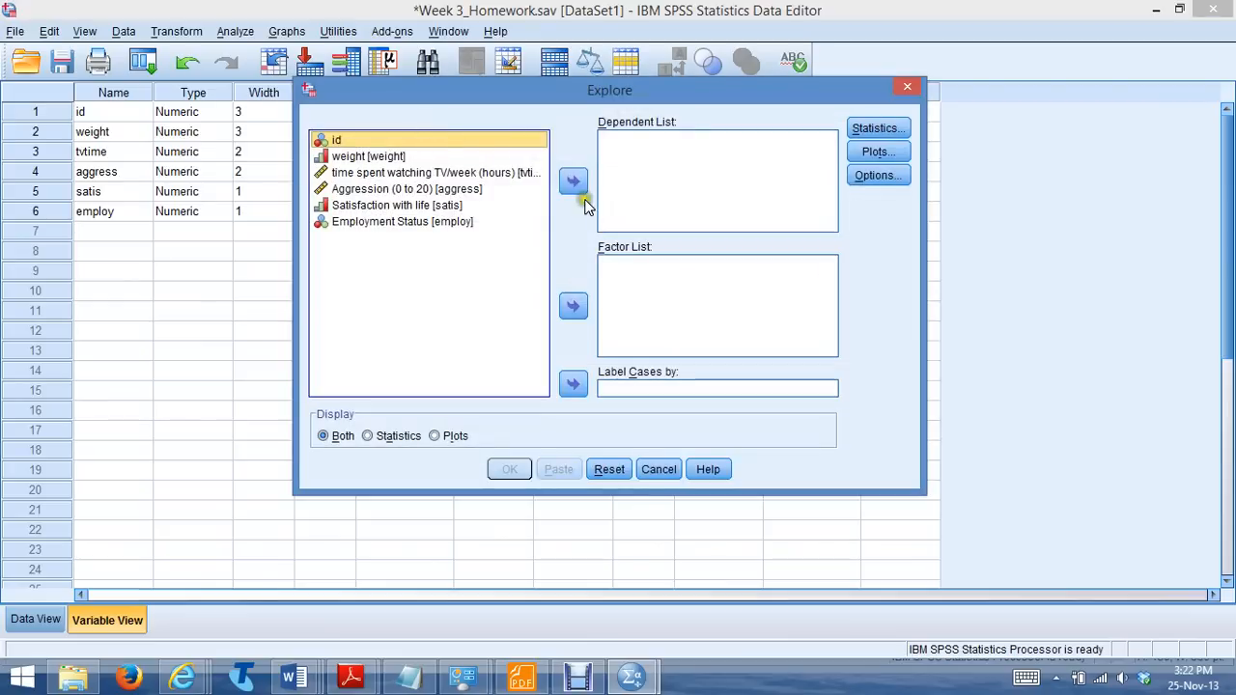
click(395, 189)
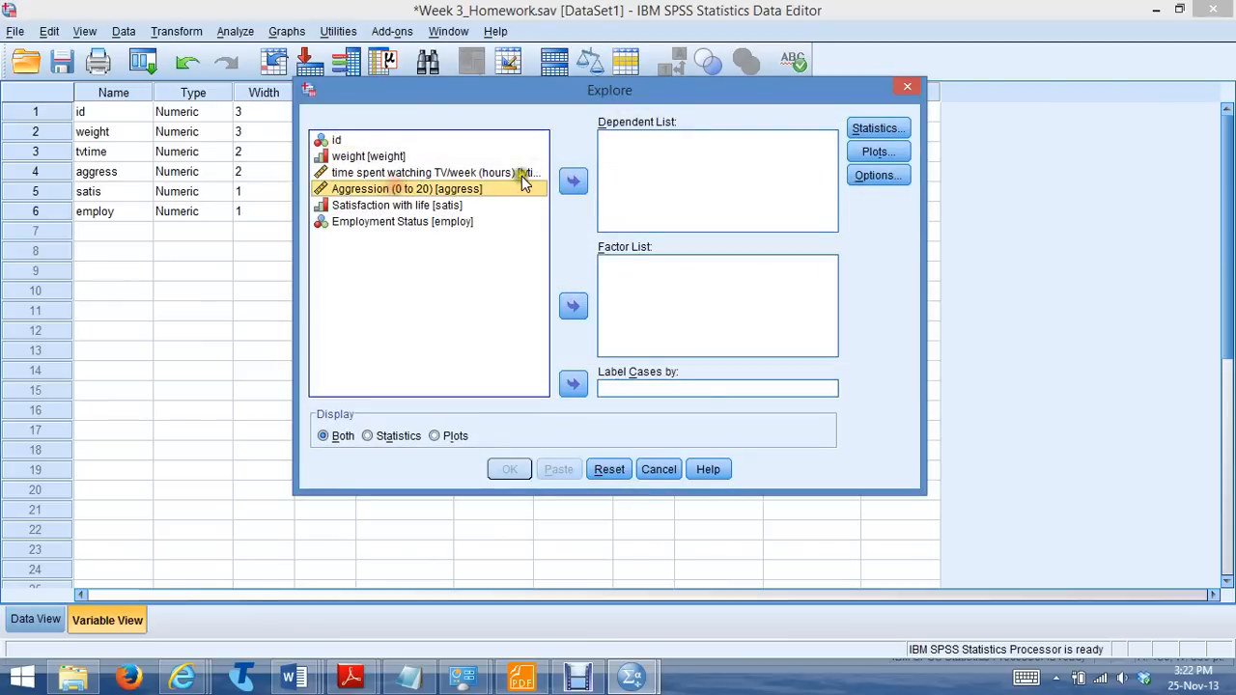
click(573, 177)
click(447, 190)
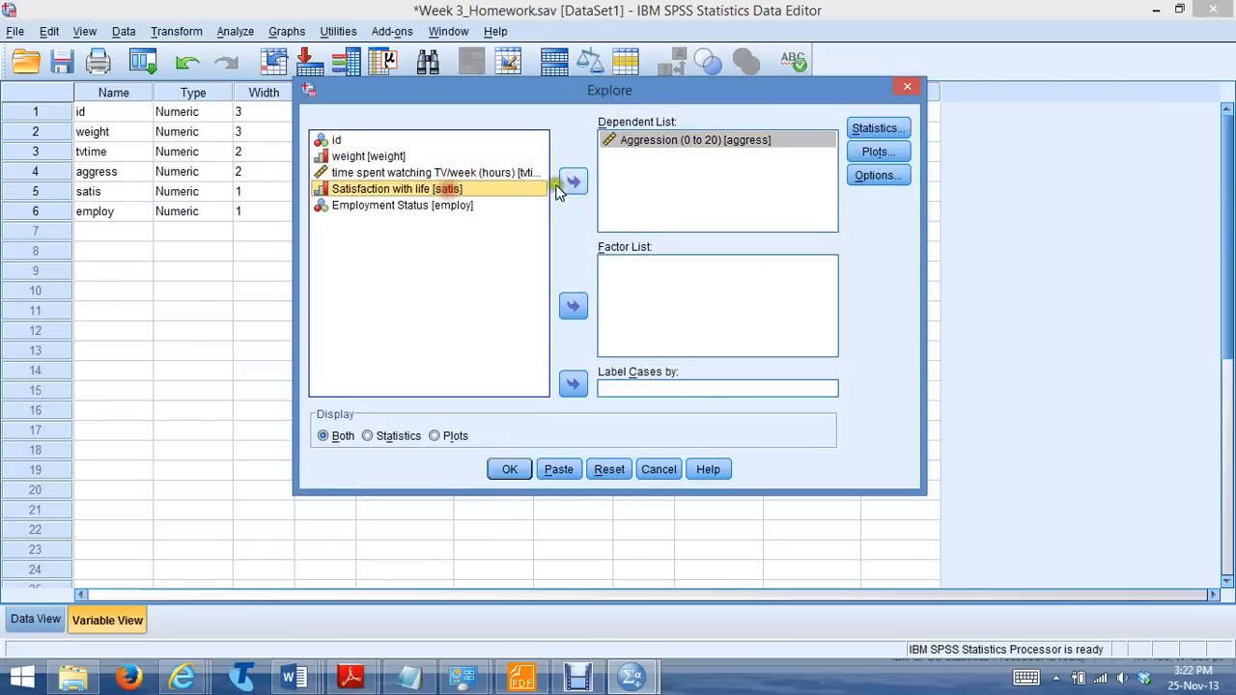
click(572, 182)
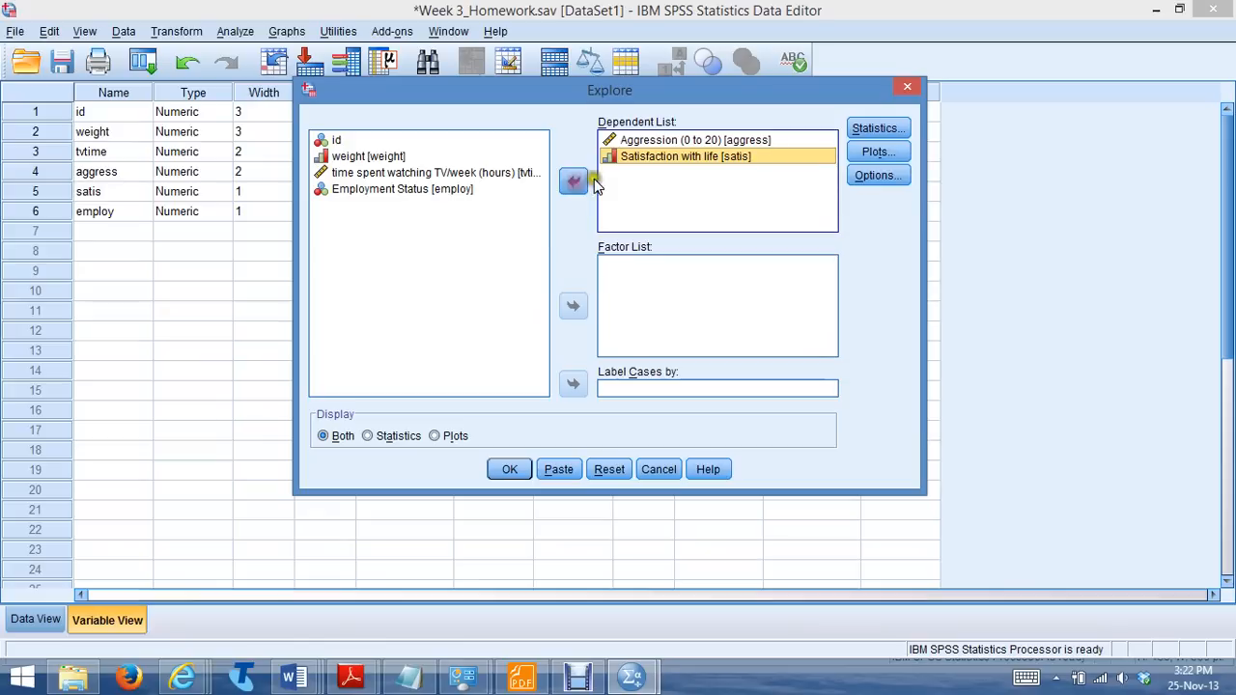
Replace the stem-and-leaf plot with a histogram in the Explore plots and run the analysis
click(878, 151)
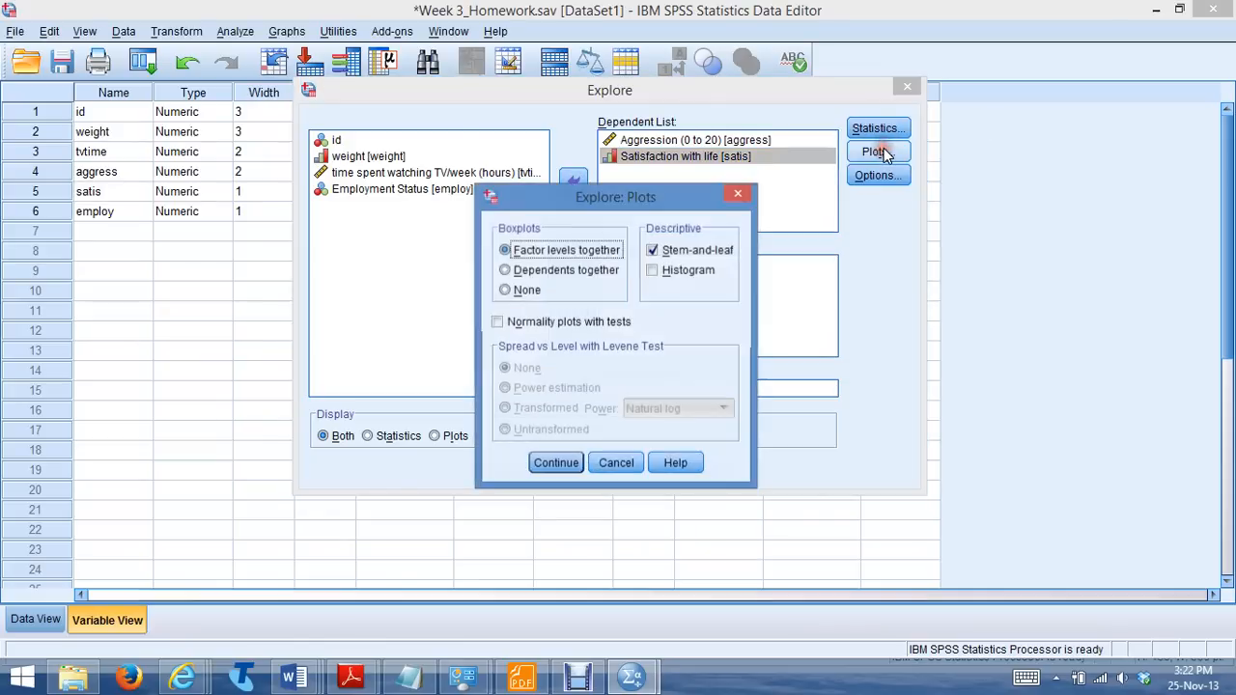
click(652, 250)
click(653, 271)
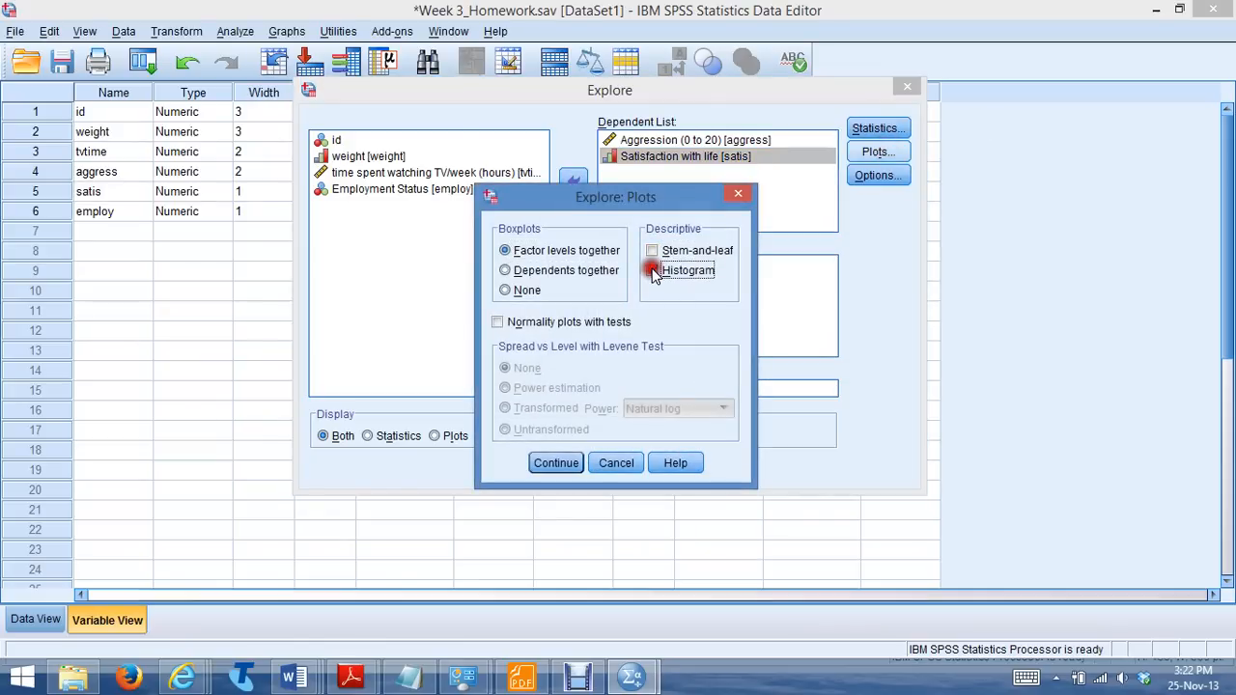
click(558, 457)
click(507, 469)
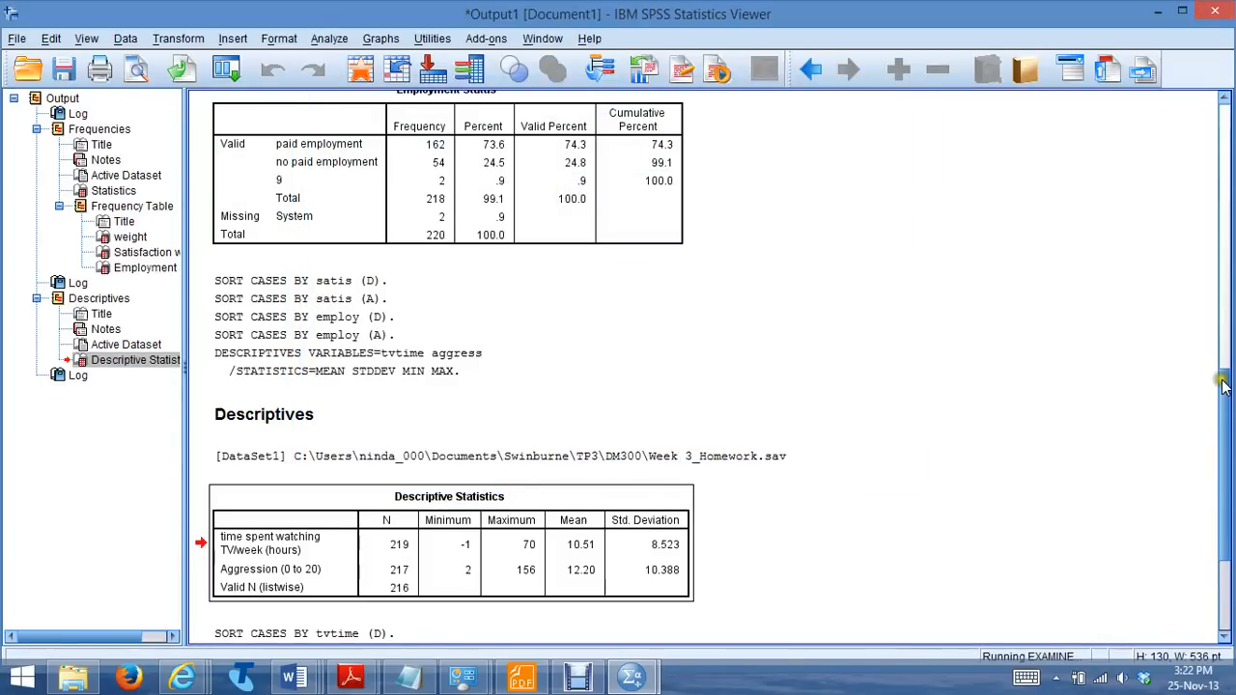
Examine the Explore descriptives, histograms and boxplots for Aggression and Satisfaction with life for outliers
drag(1223, 386, 1222, 524)
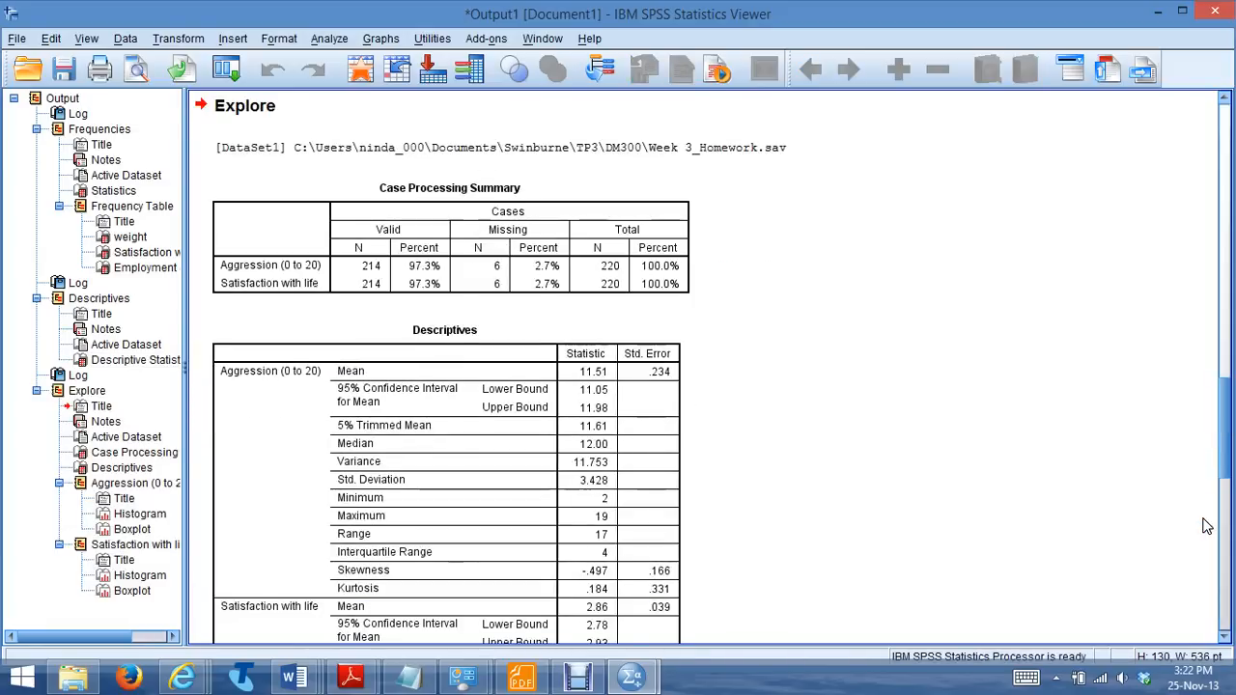
drag(1227, 450, 1223, 579)
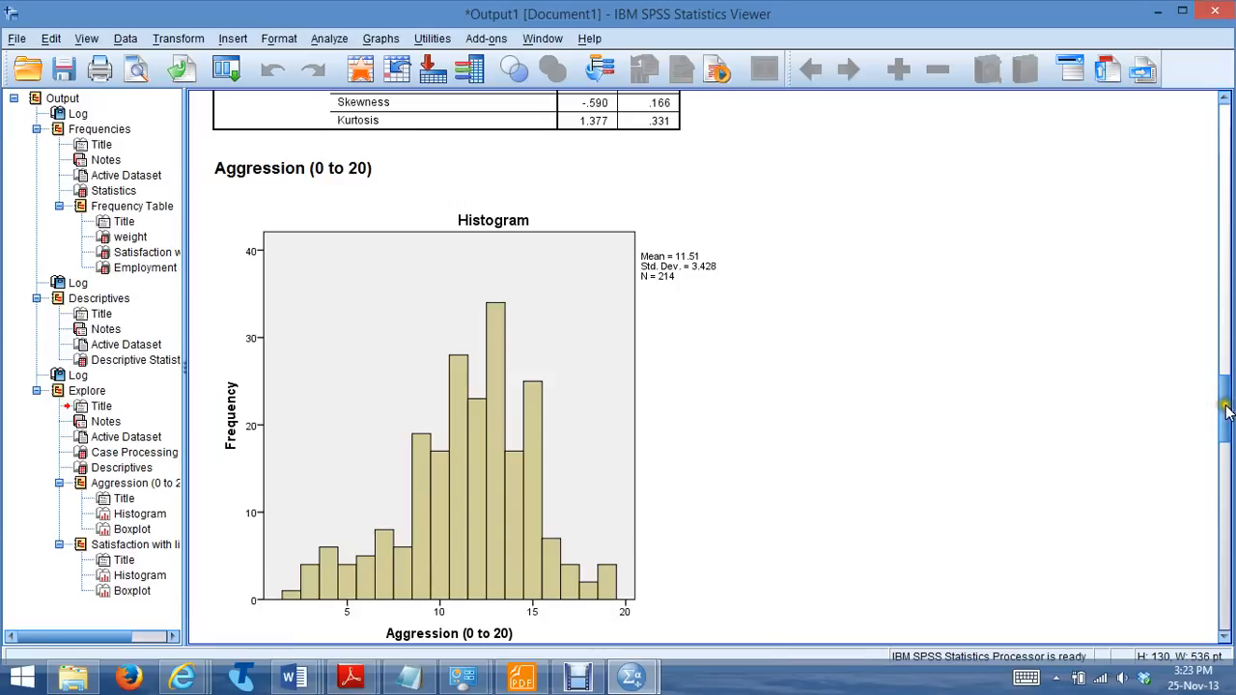
drag(1226, 413, 1227, 473)
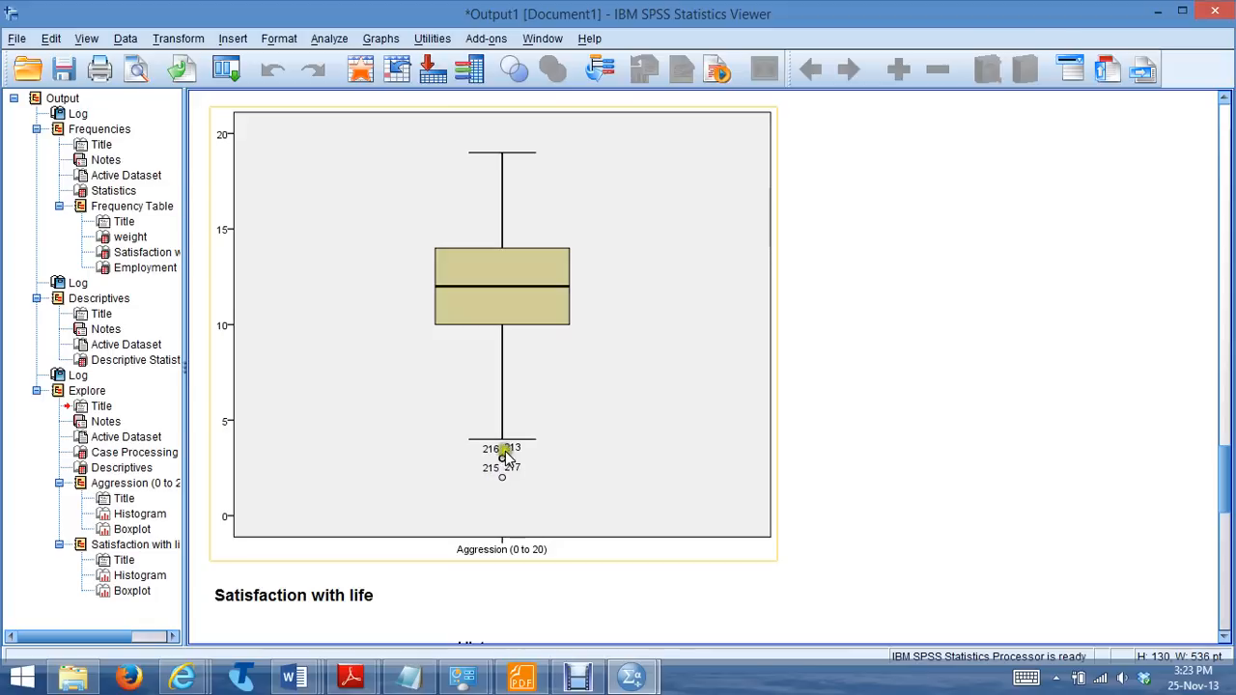
drag(1227, 454, 1225, 410)
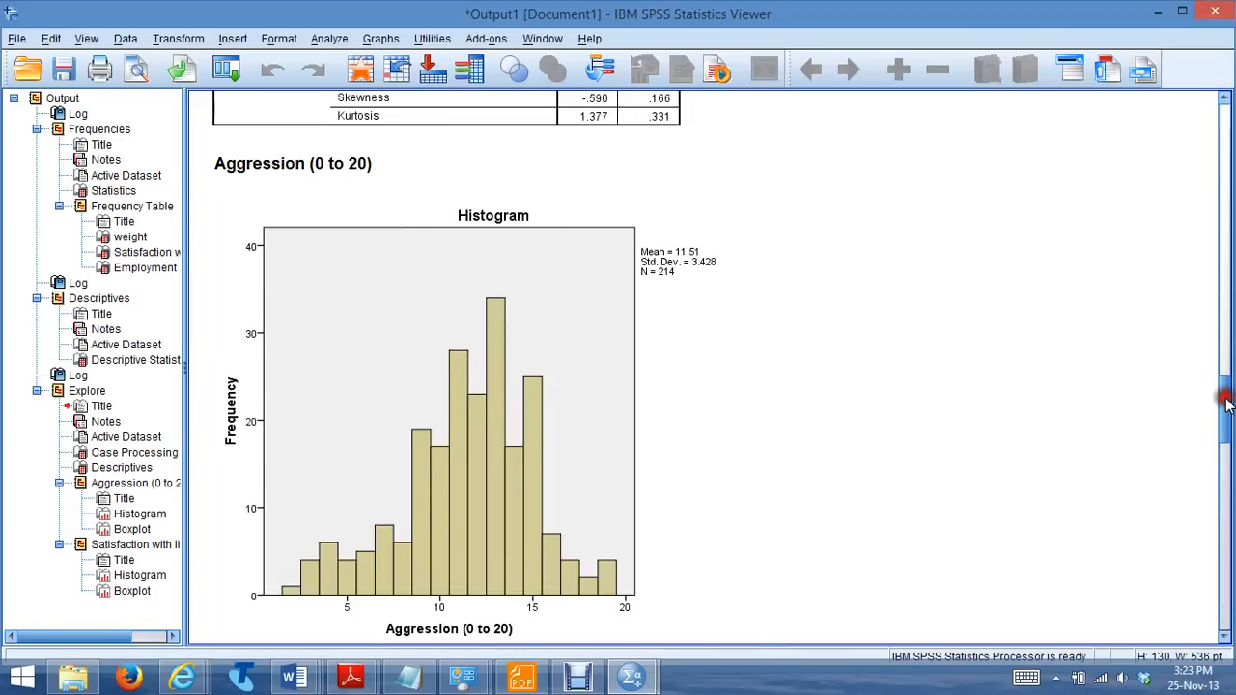
drag(1226, 404, 1227, 590)
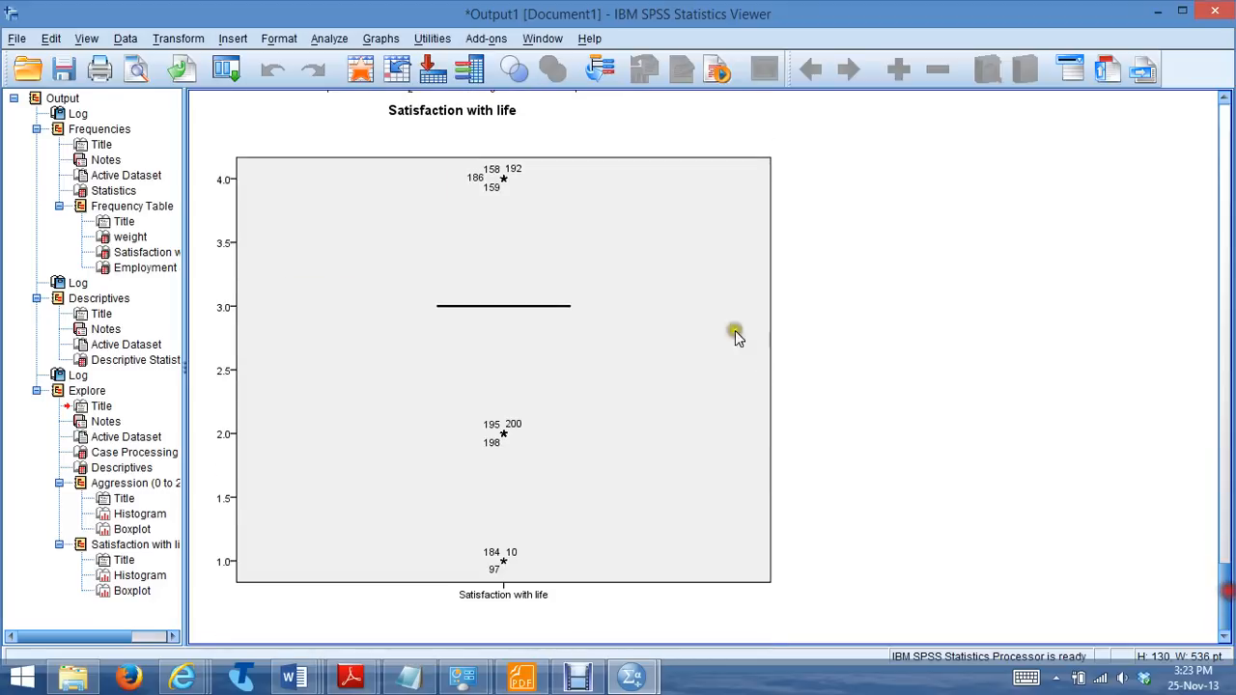
Reset the Explore analysis and make time spent watching TV/week (hours) its only dependent variable
click(330, 38)
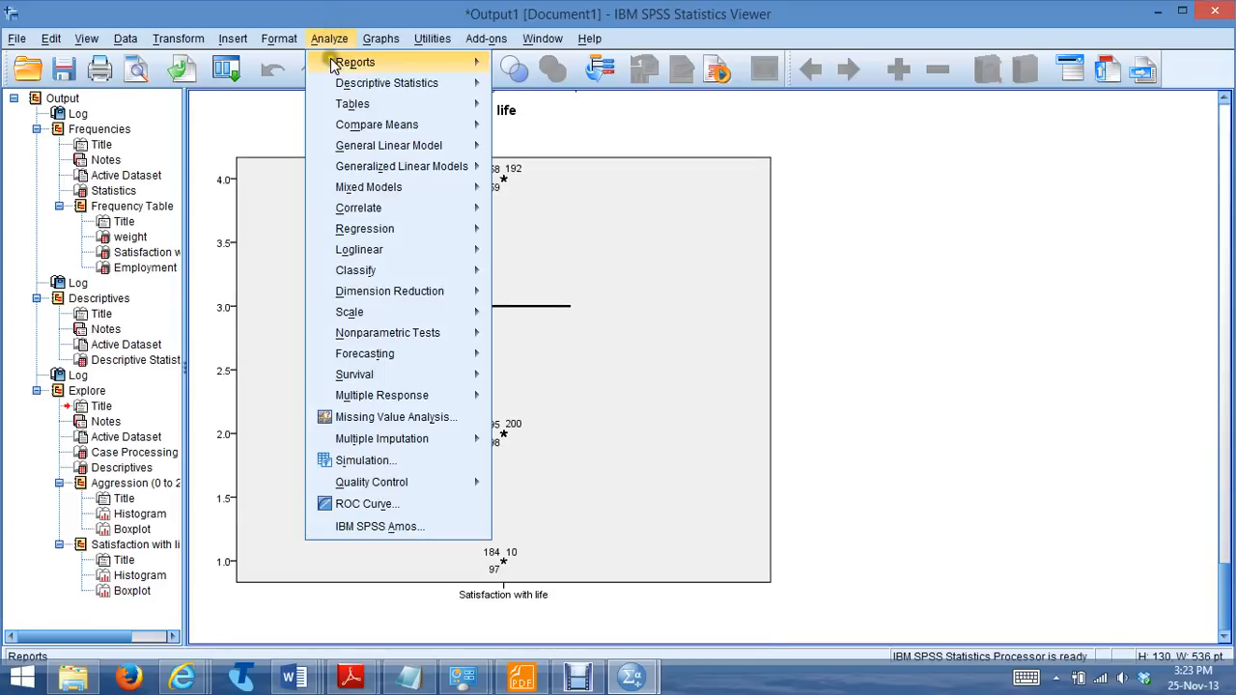
click(338, 82)
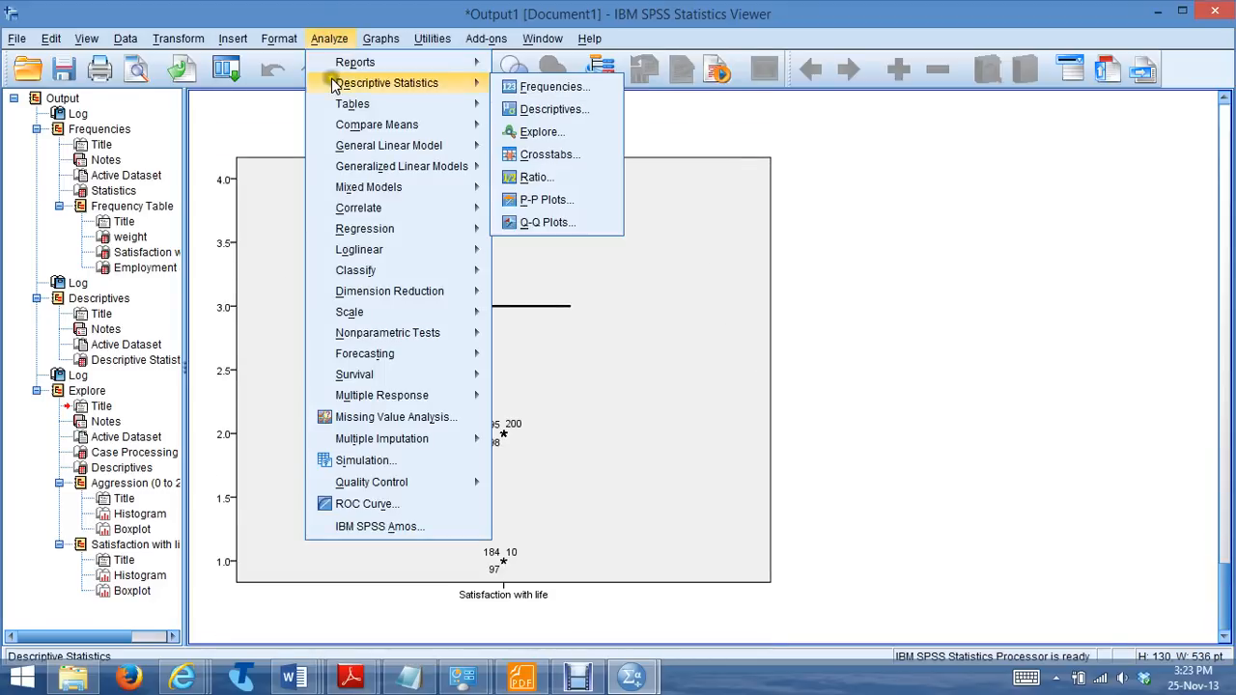
click(537, 132)
click(662, 143)
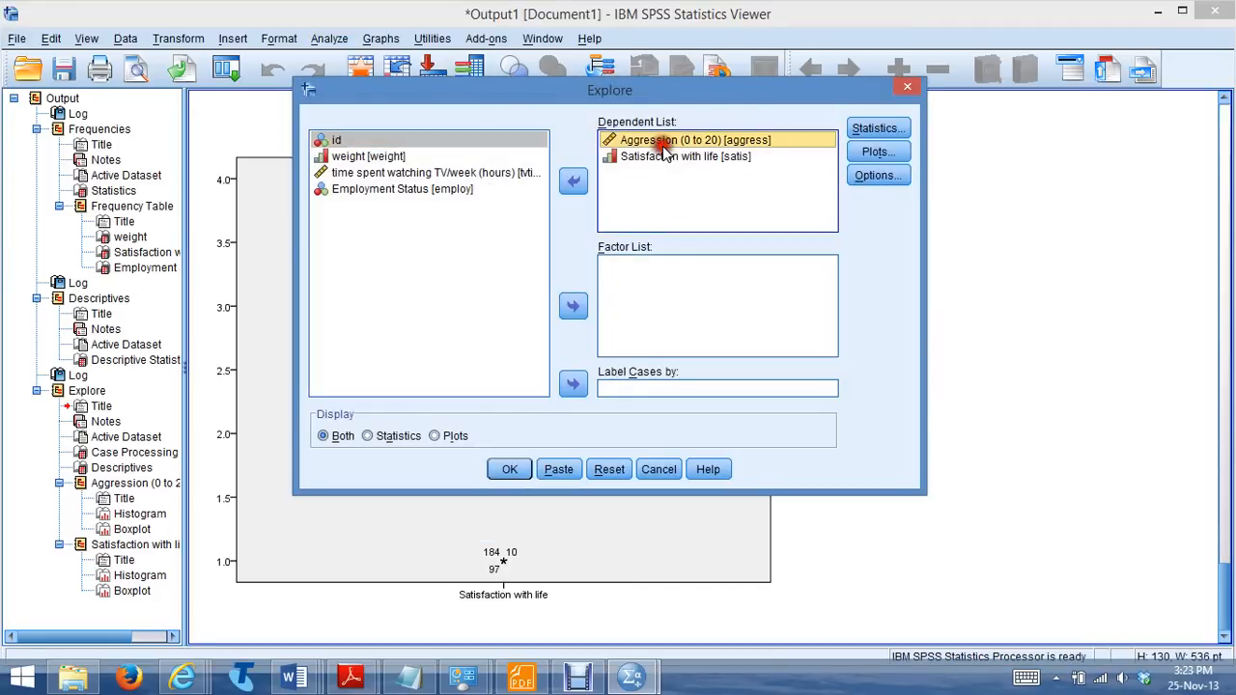
click(609, 469)
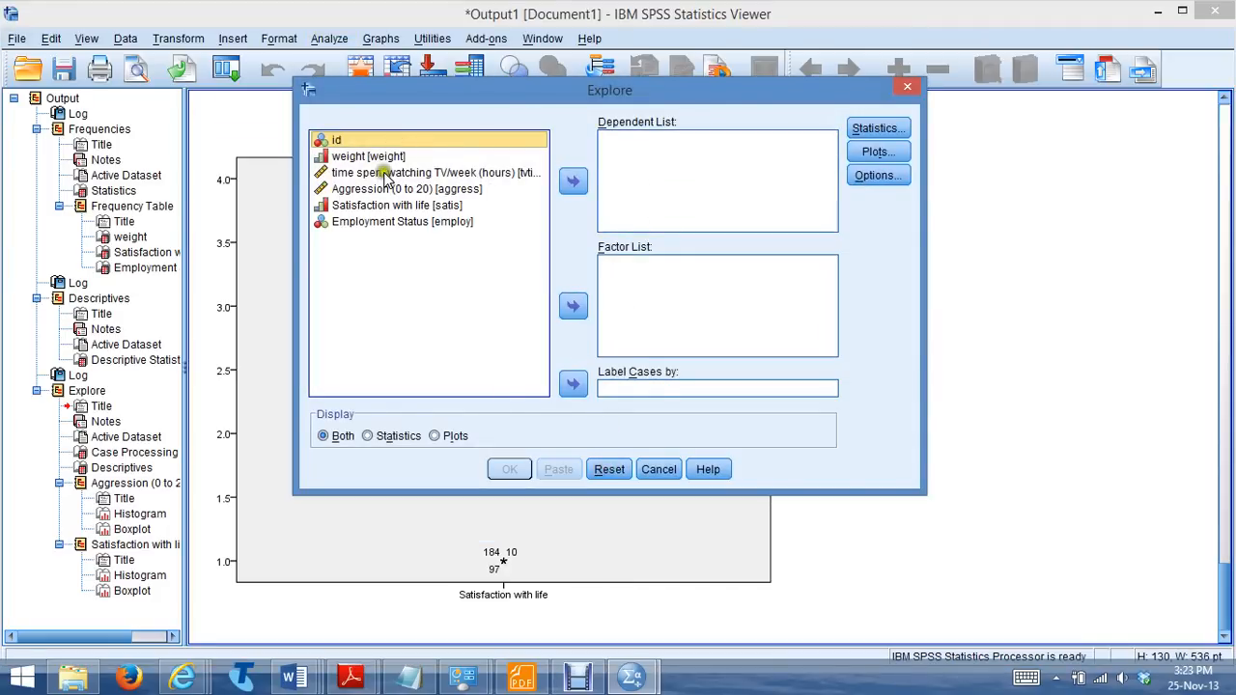
click(383, 174)
click(573, 182)
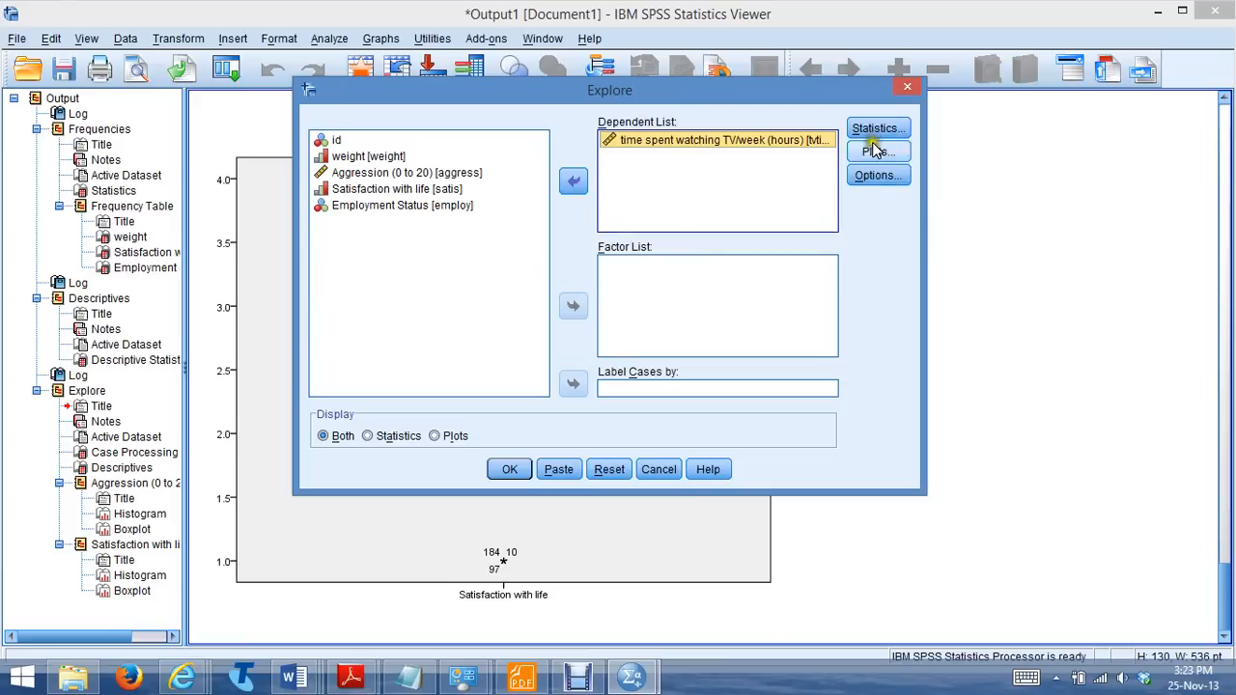
Request a histogram instead of a stem-and-leaf plot for TV time, keeping the statistics options as they are, and run Explore
click(876, 131)
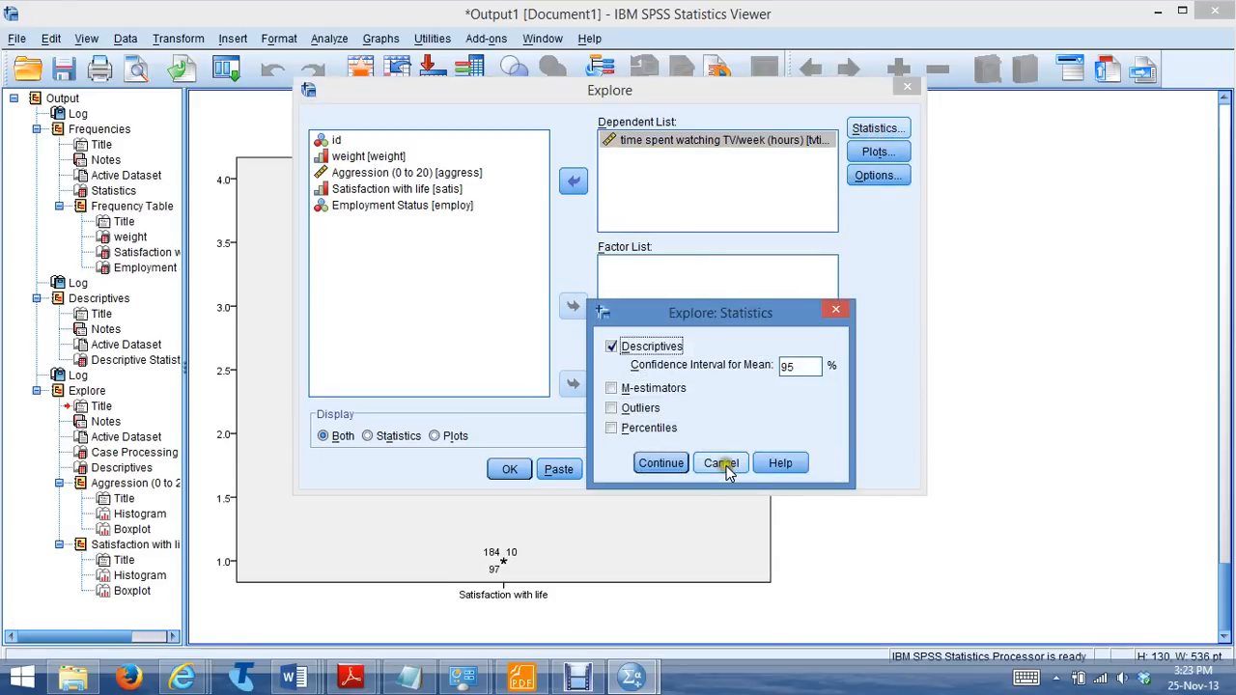
click(721, 463)
click(876, 153)
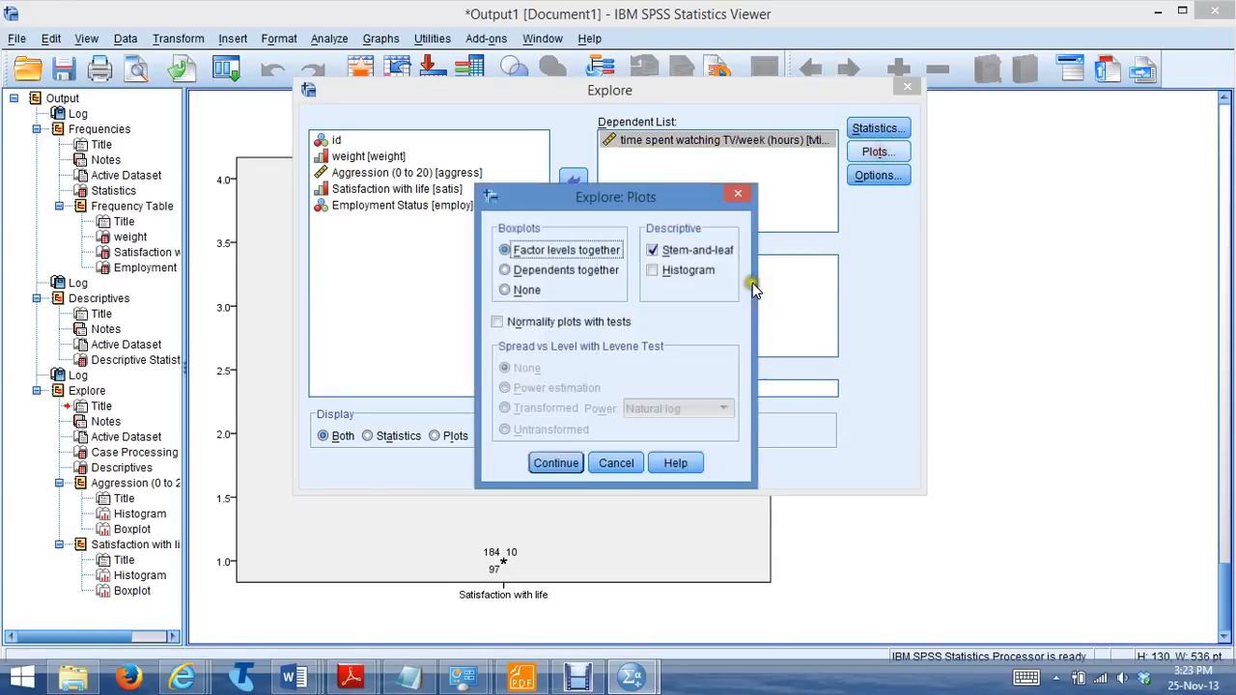
click(652, 251)
click(652, 270)
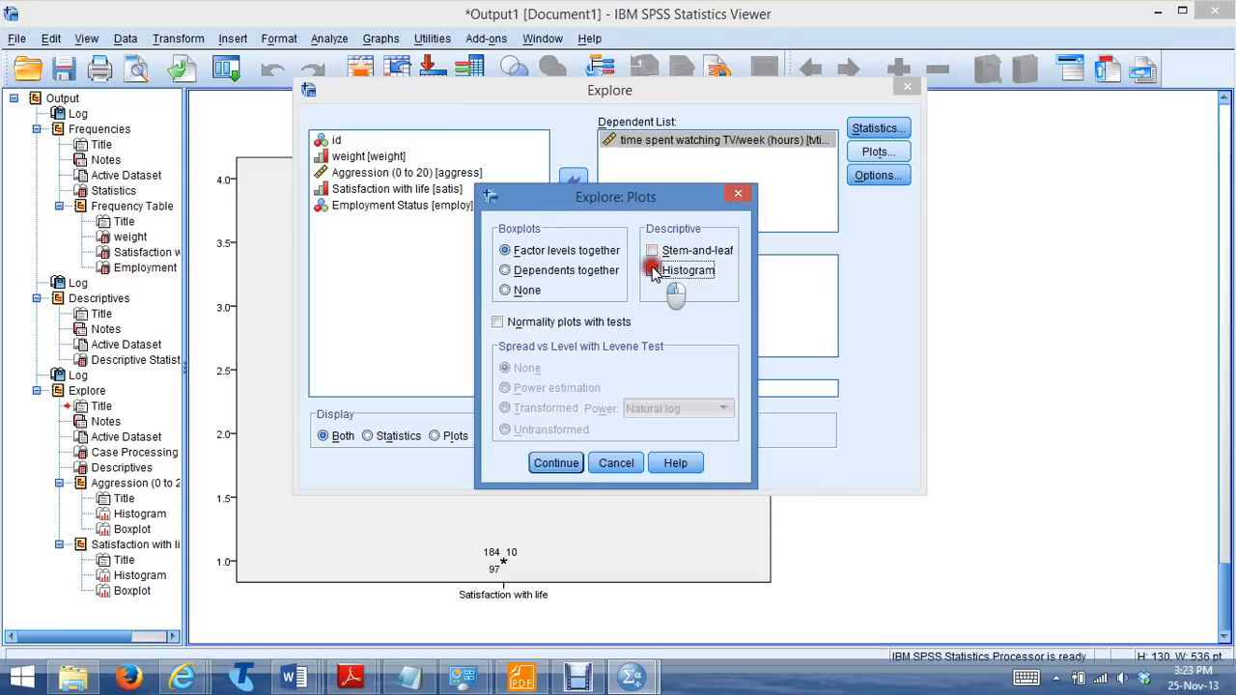
click(557, 462)
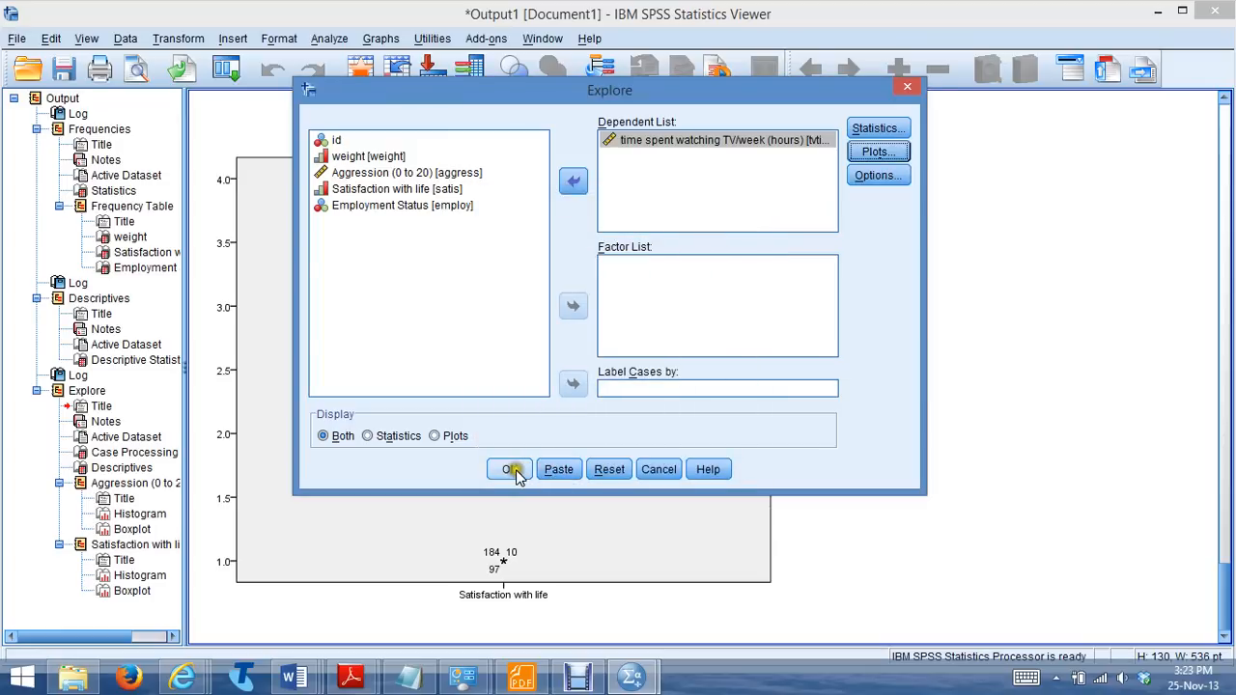
click(508, 469)
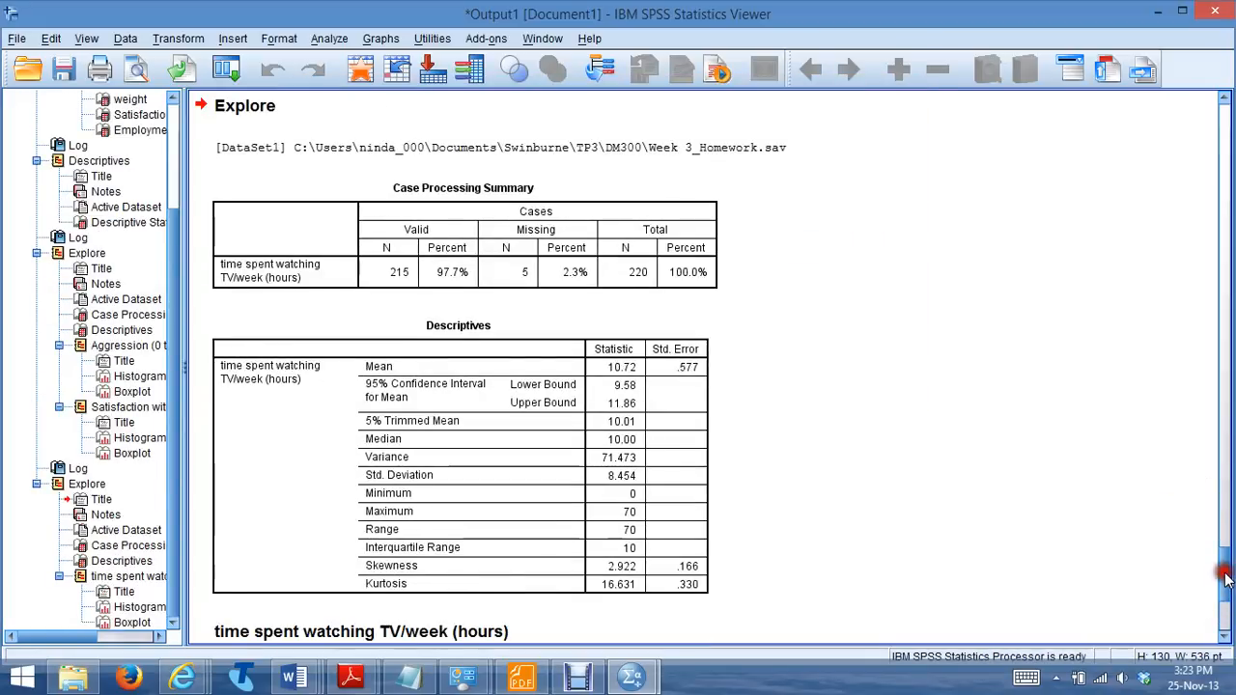
Examine the Explore histogram and boxplot for time spent watching TV/week (hours) for outlying cases
drag(1224, 573, 1227, 590)
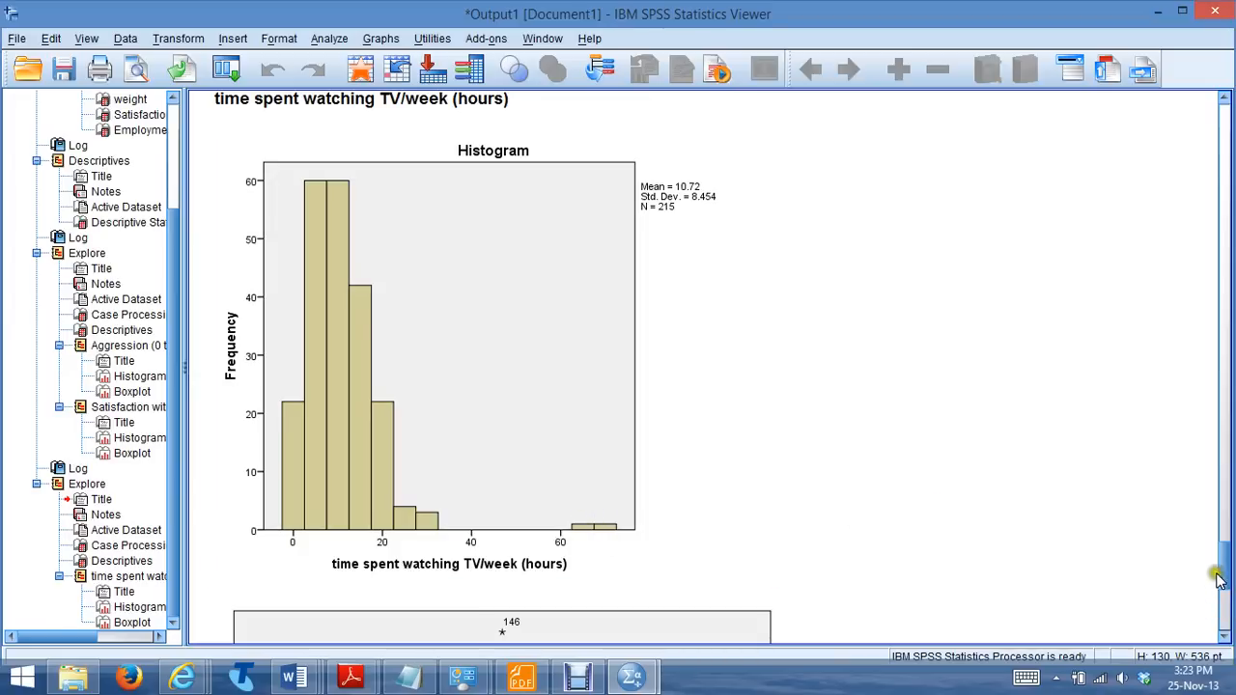
drag(1224, 576, 1223, 614)
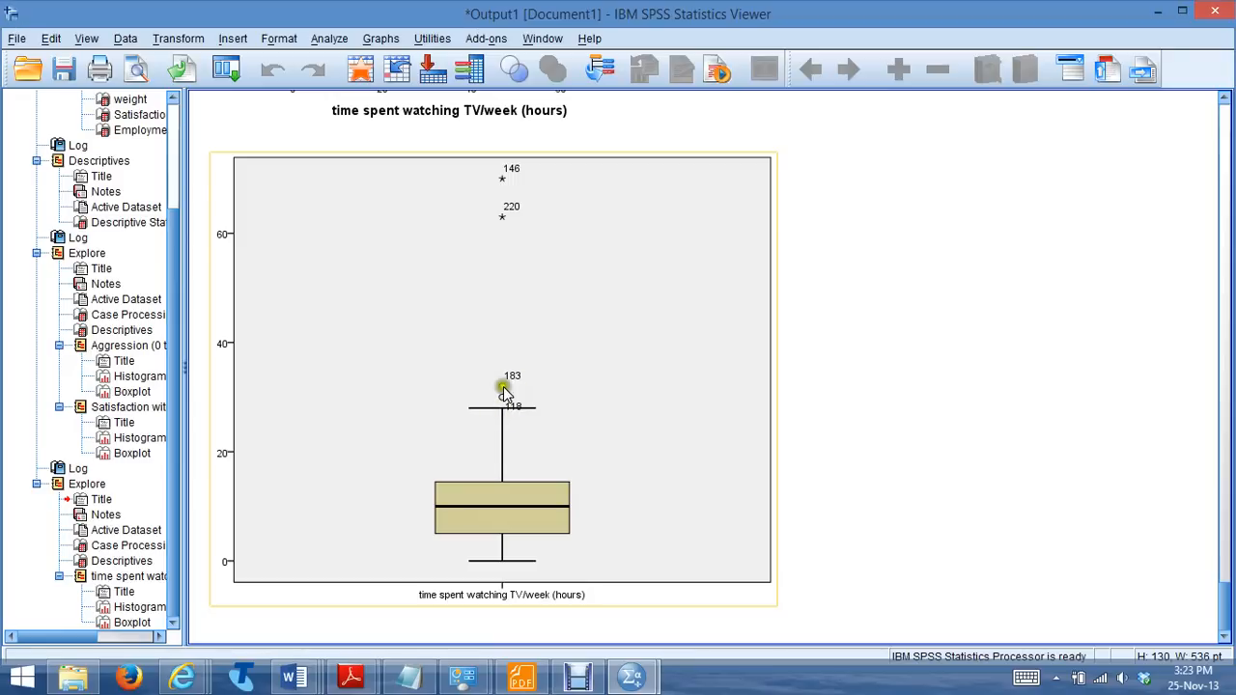
click(509, 170)
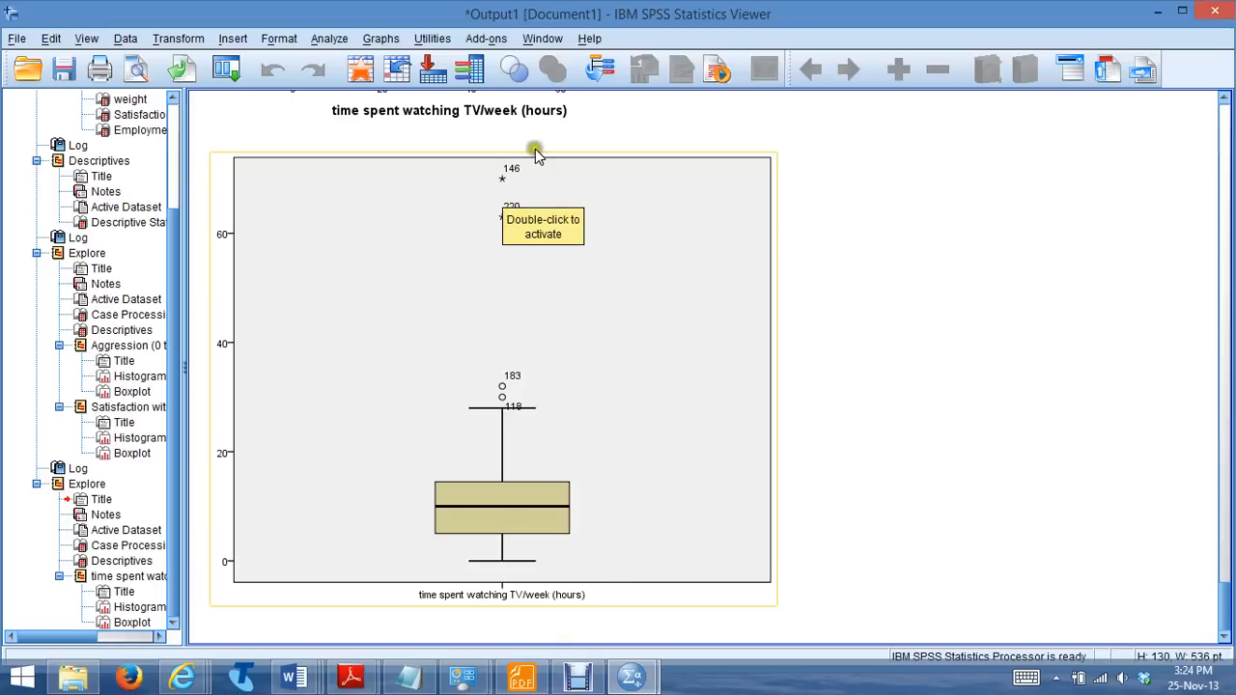
Return to the Week 3_Homework.sav data and sort the cases by tvtime in descending order to identify the outliers' subject IDs
mouse_move(632, 681)
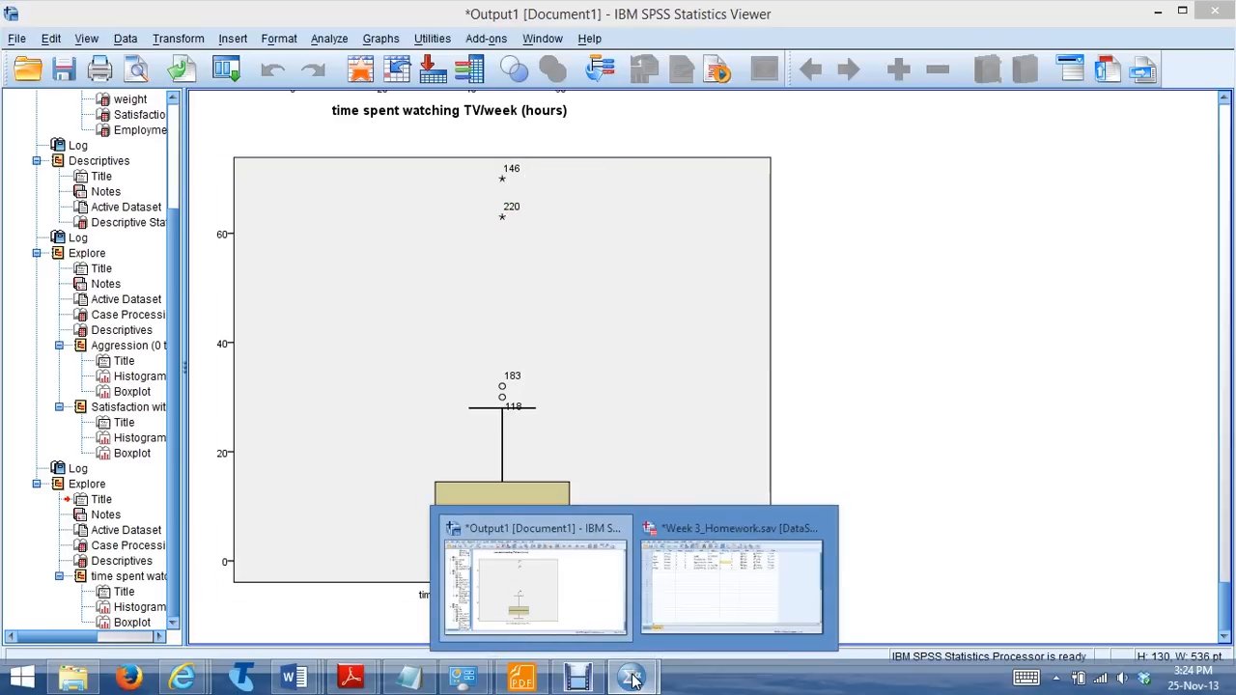
click(730, 605)
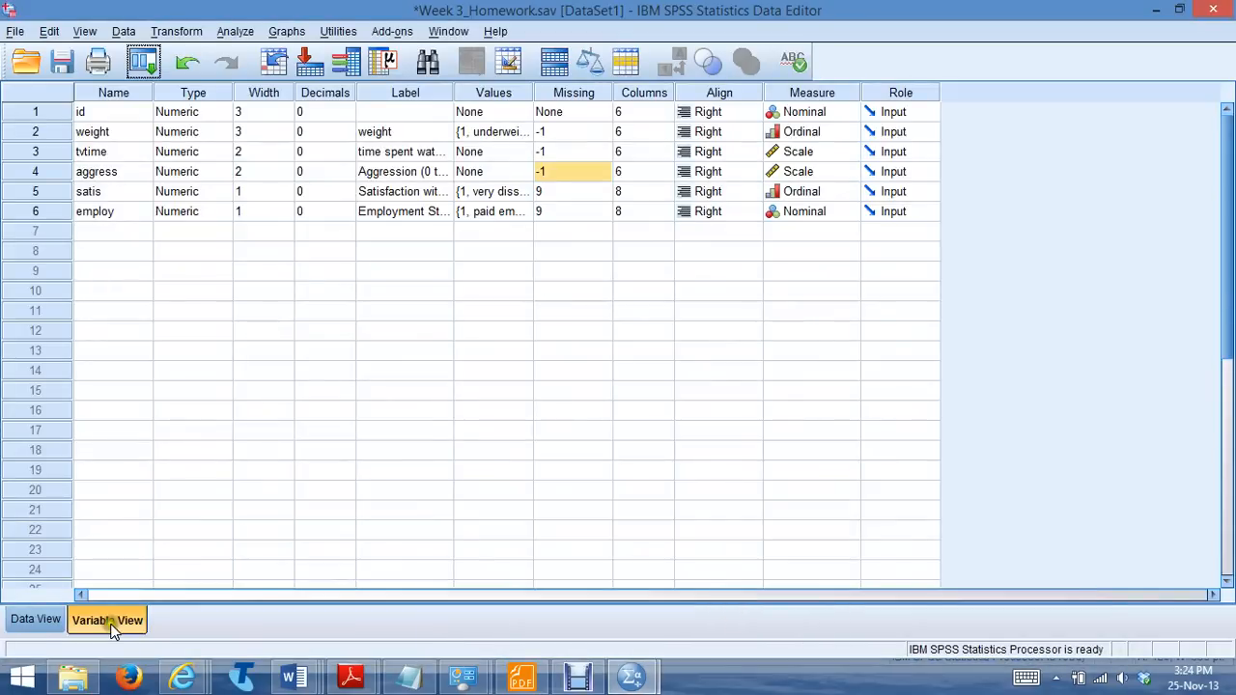
click(35, 618)
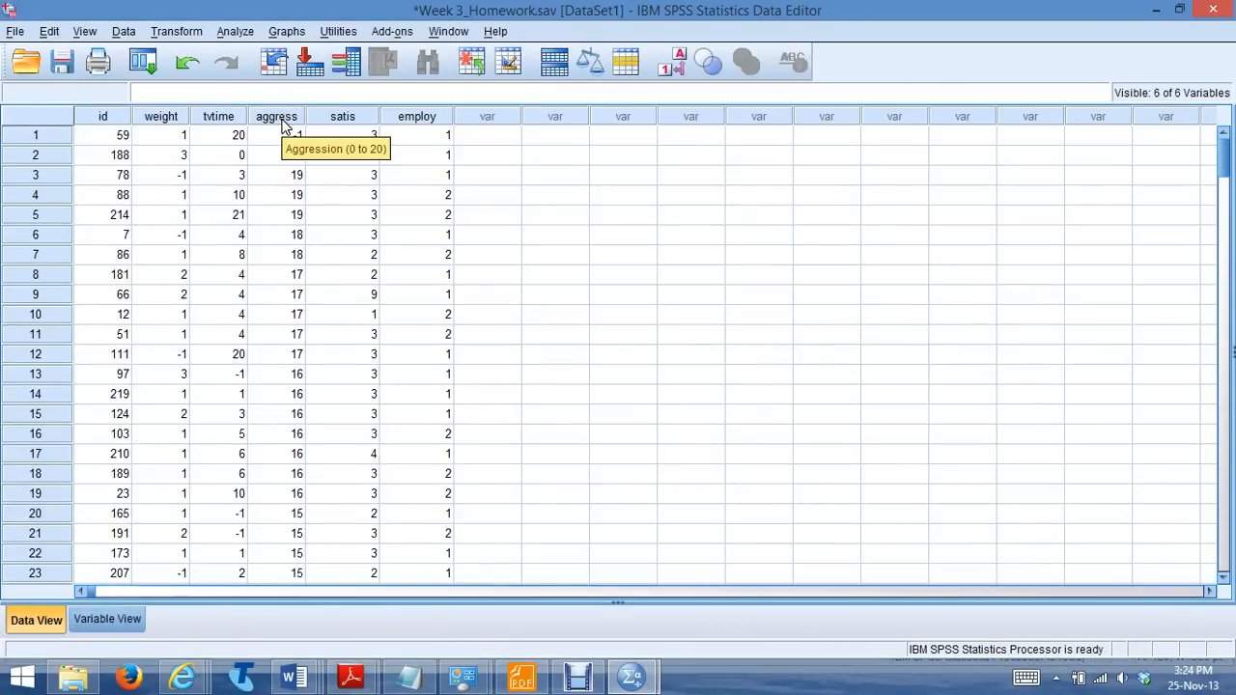
click(214, 117)
right_click(215, 116)
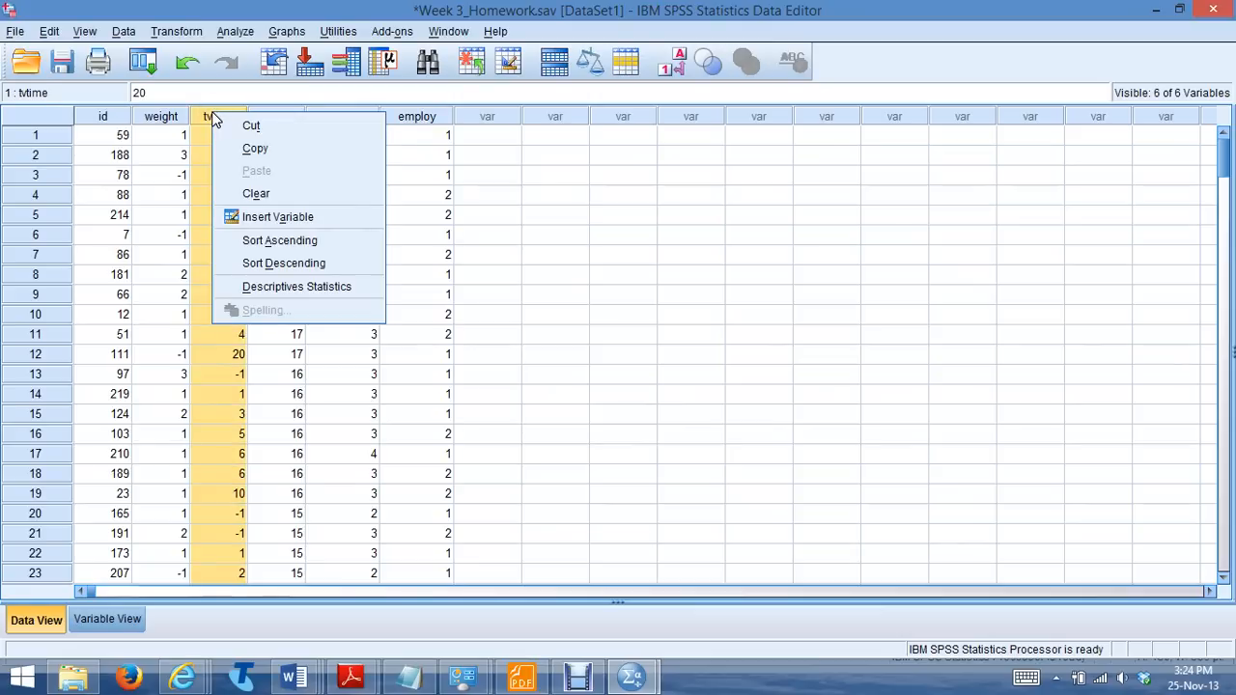
click(285, 263)
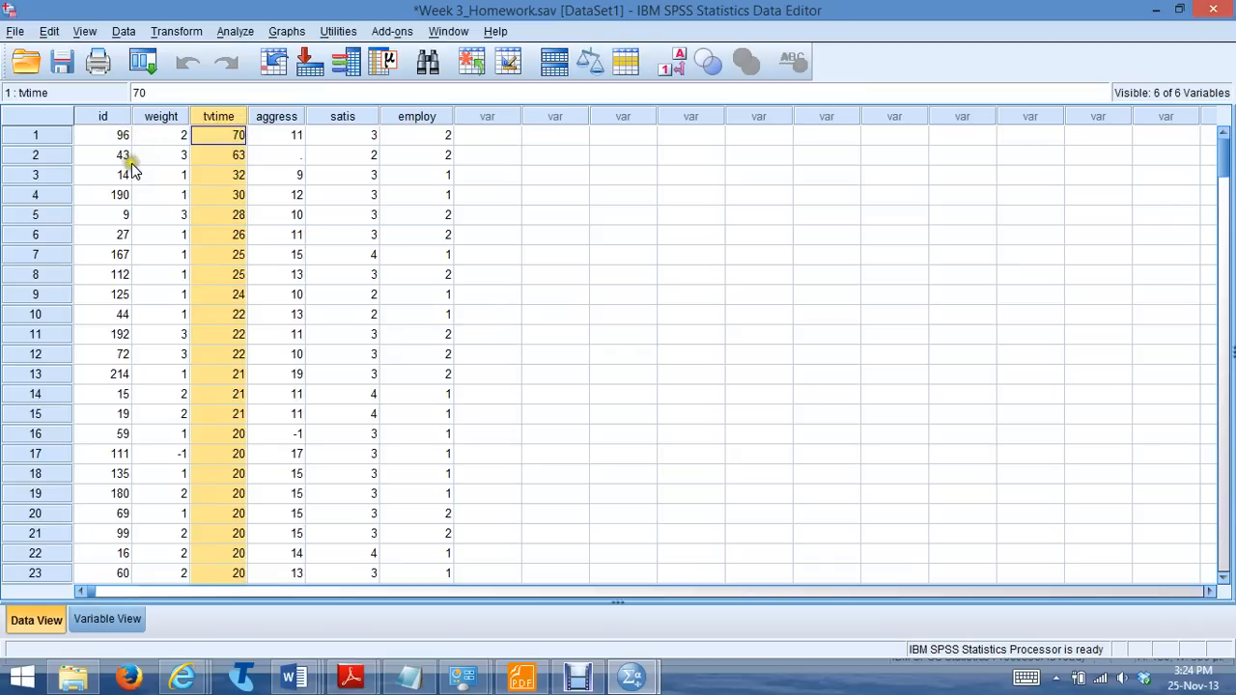
Switch to the Week 3 homework answer table in Word to check the Tvtime outlier IDs and values
click(287, 680)
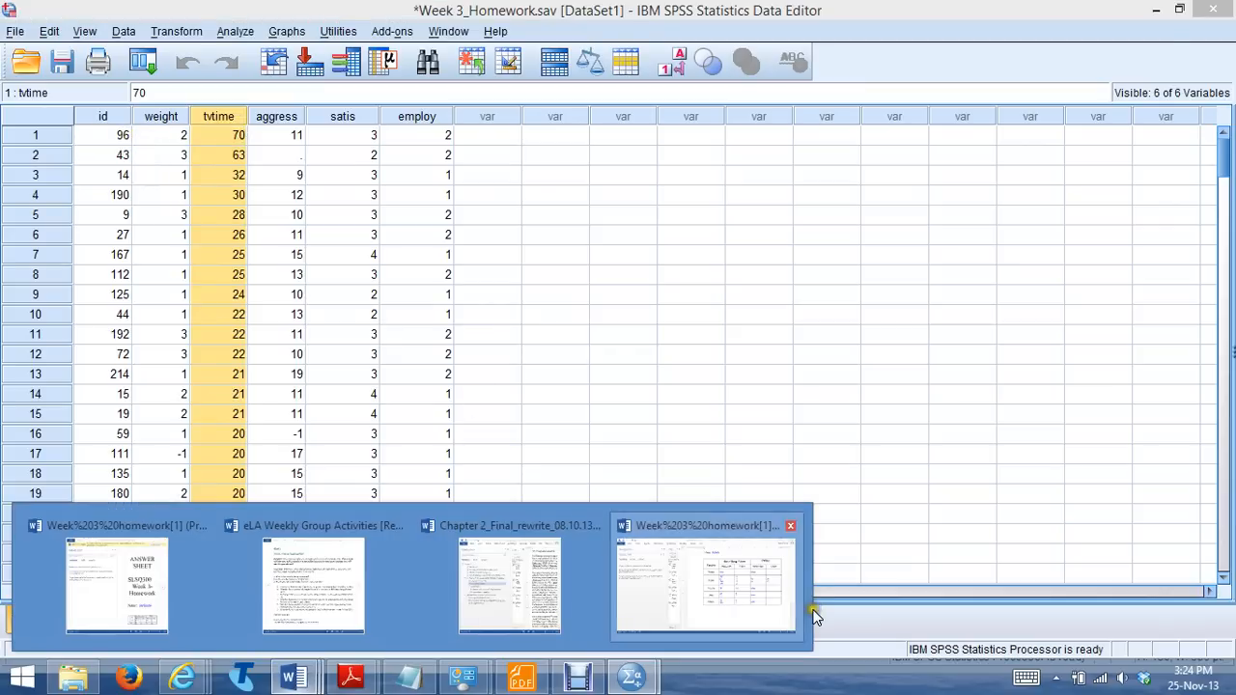
click(768, 598)
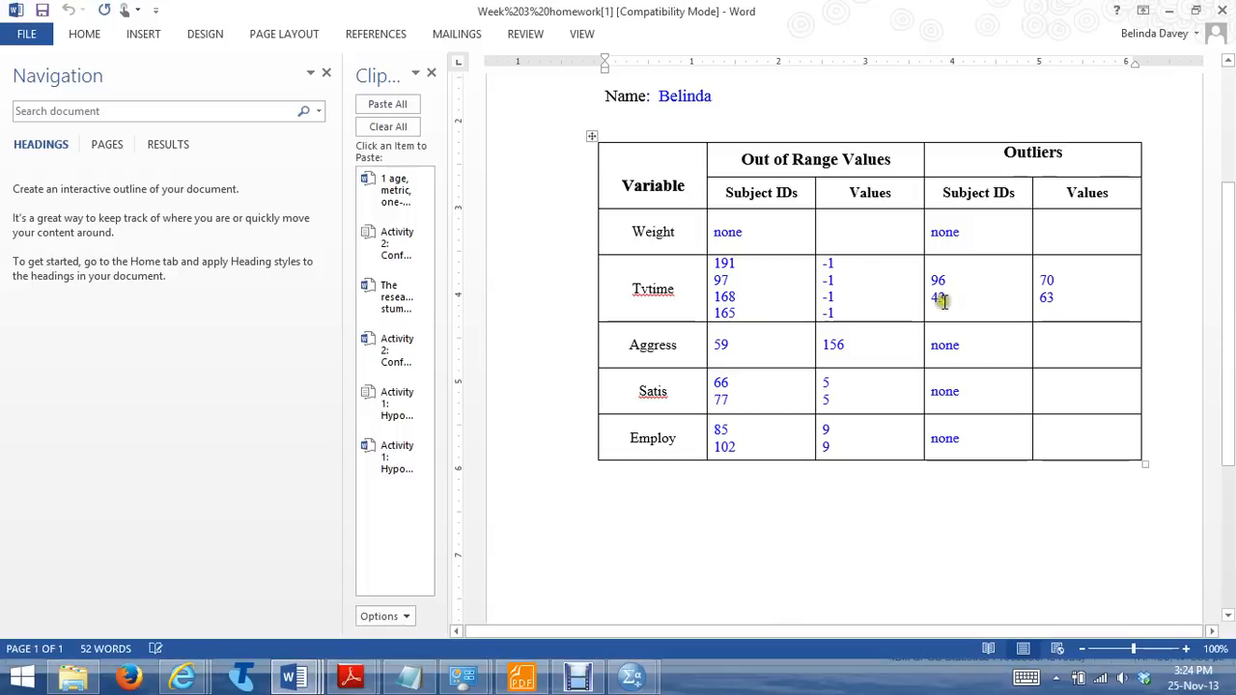